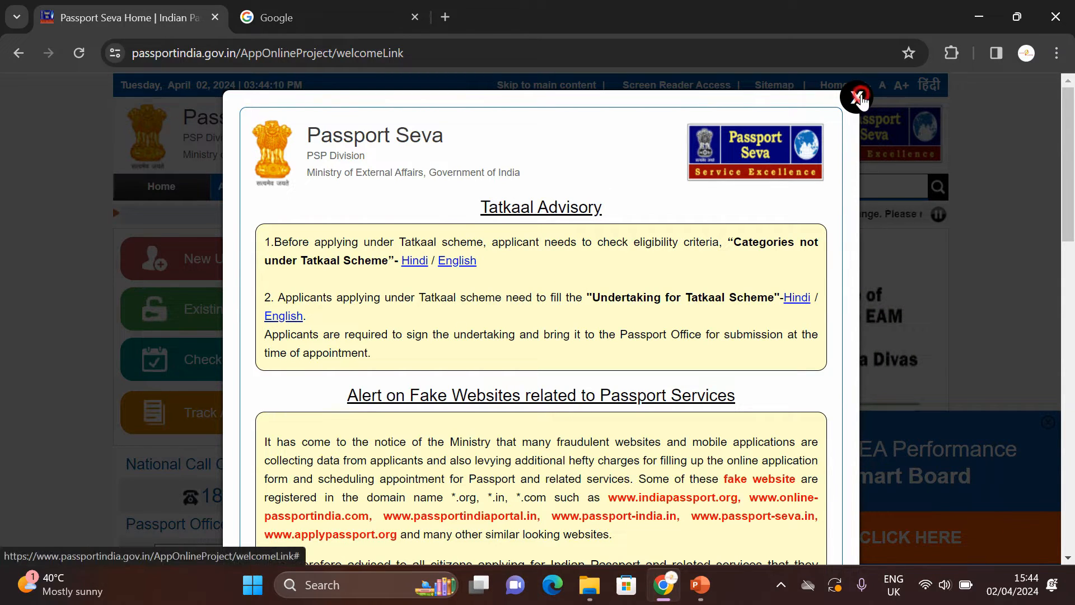
Step: Dismiss the Tatkaal Advisory and MEA Smart Board notices, then start New User Registration
left_click(857, 98)
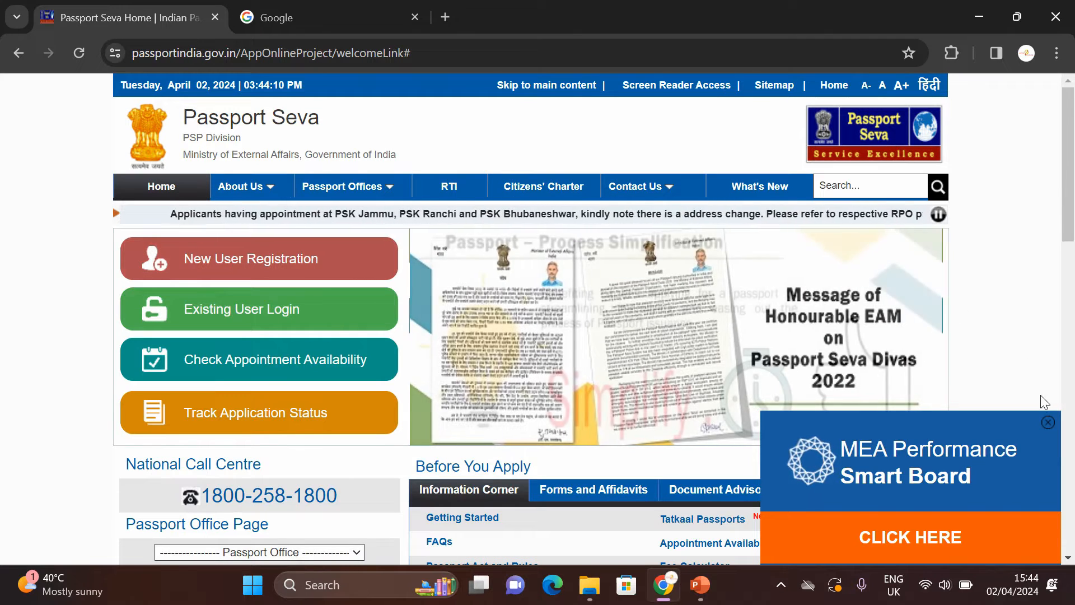
left_click(1047, 422)
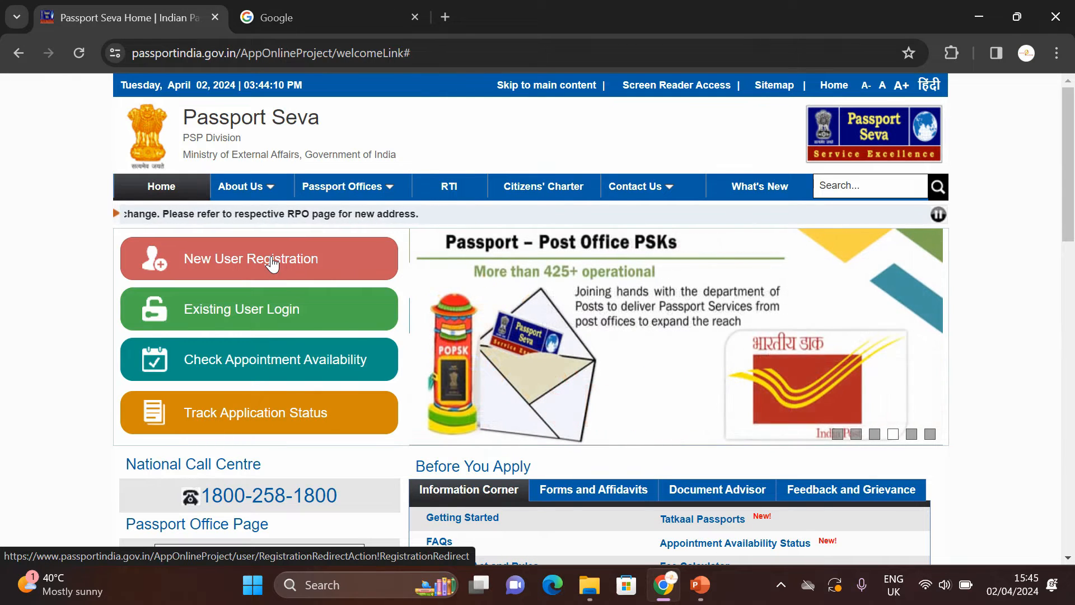
left_click(273, 264)
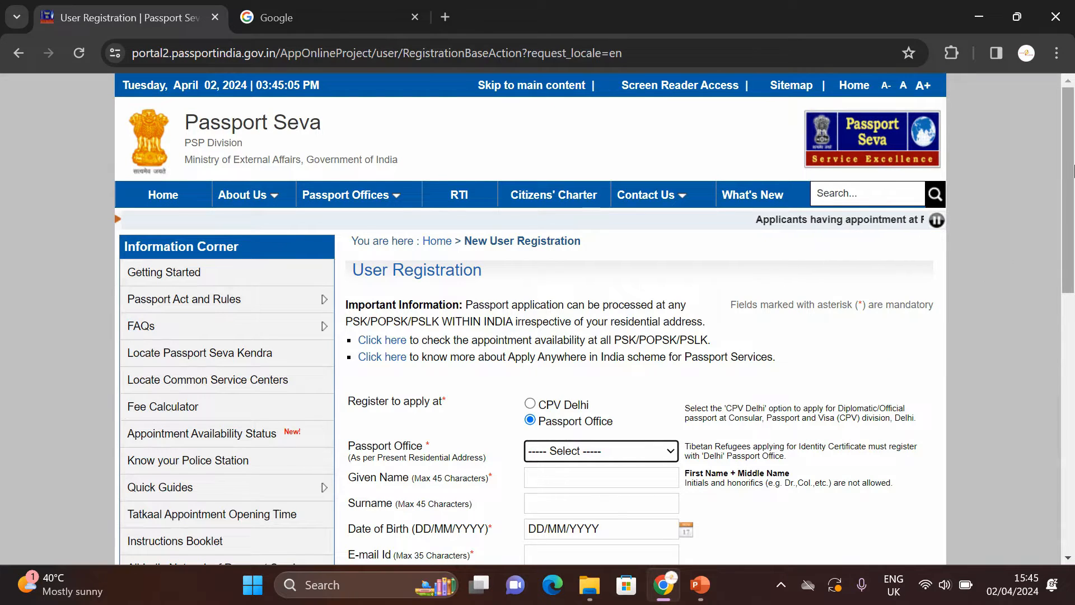
Step: Choose Coimbatore from the Passport Office list on the registration form
scroll(400, 253, "down", 3)
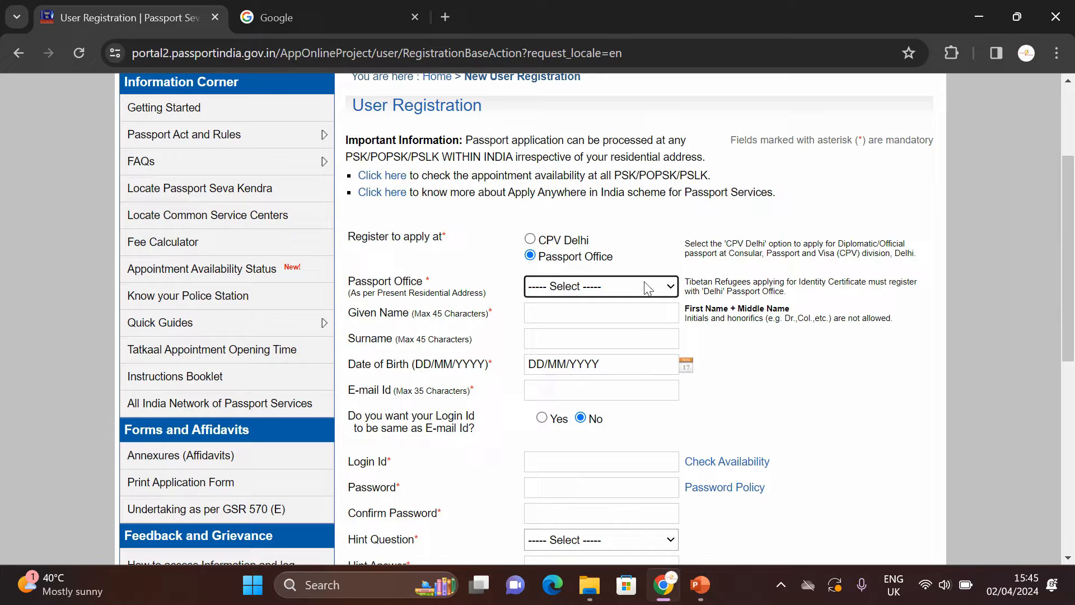
left_click(559, 291)
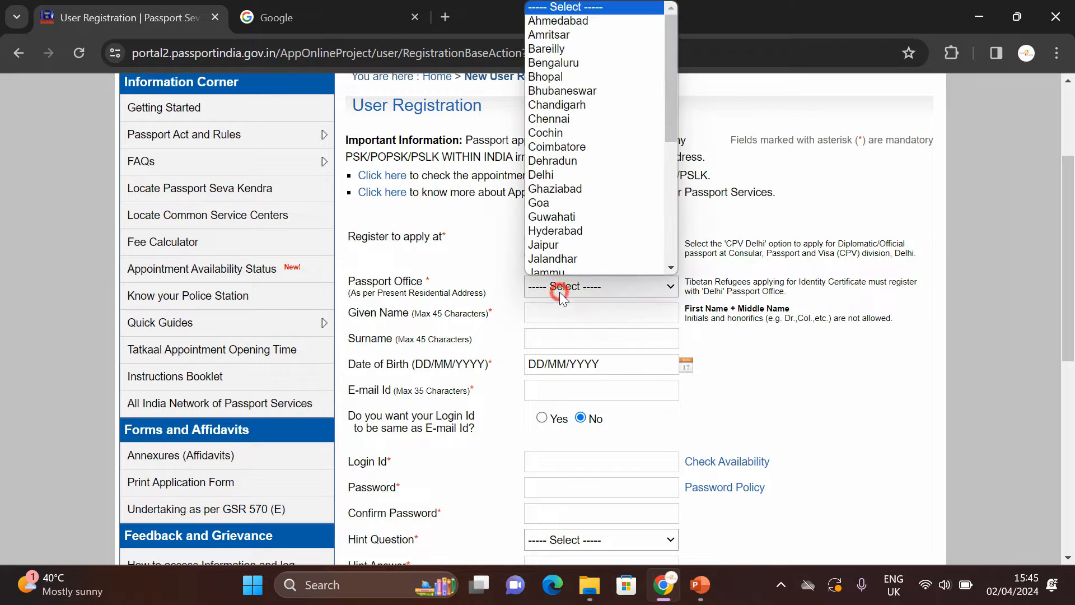
left_click_drag(668, 129, 684, 278)
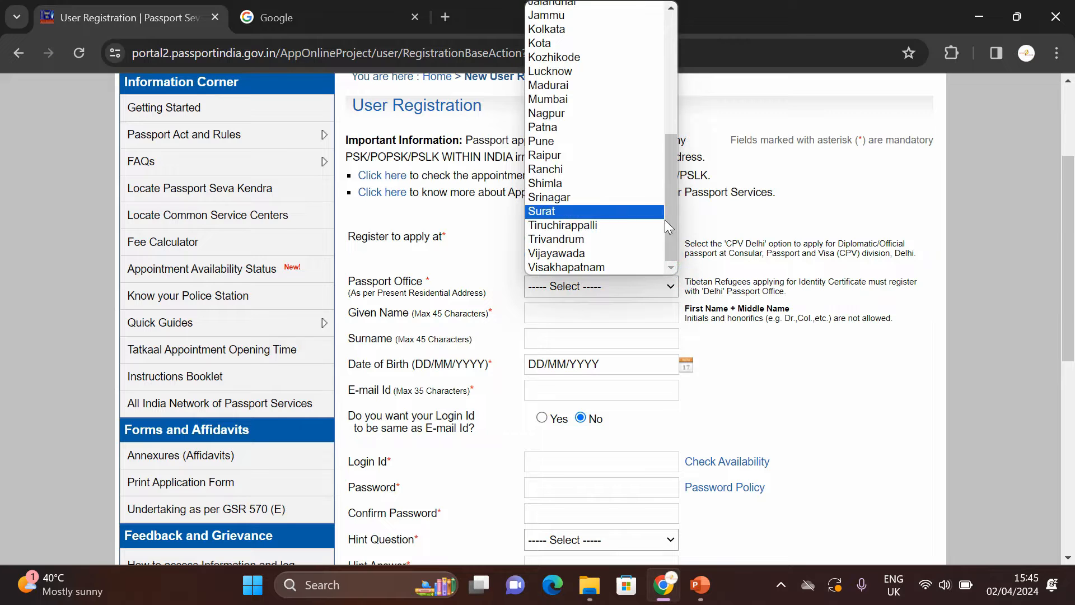
left_click_drag(672, 226, 682, 157)
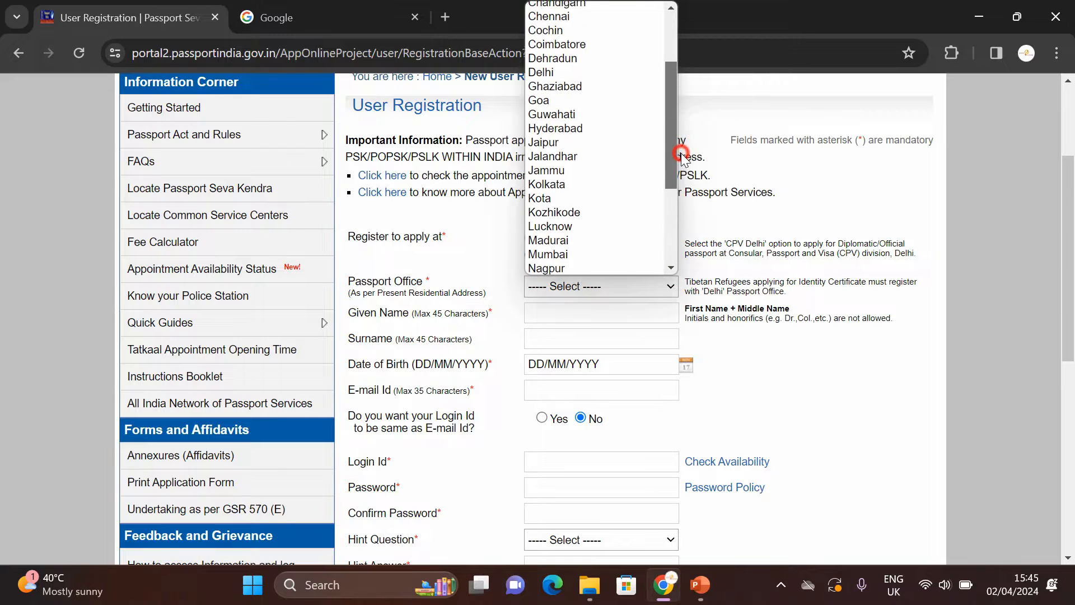
left_click(600, 43)
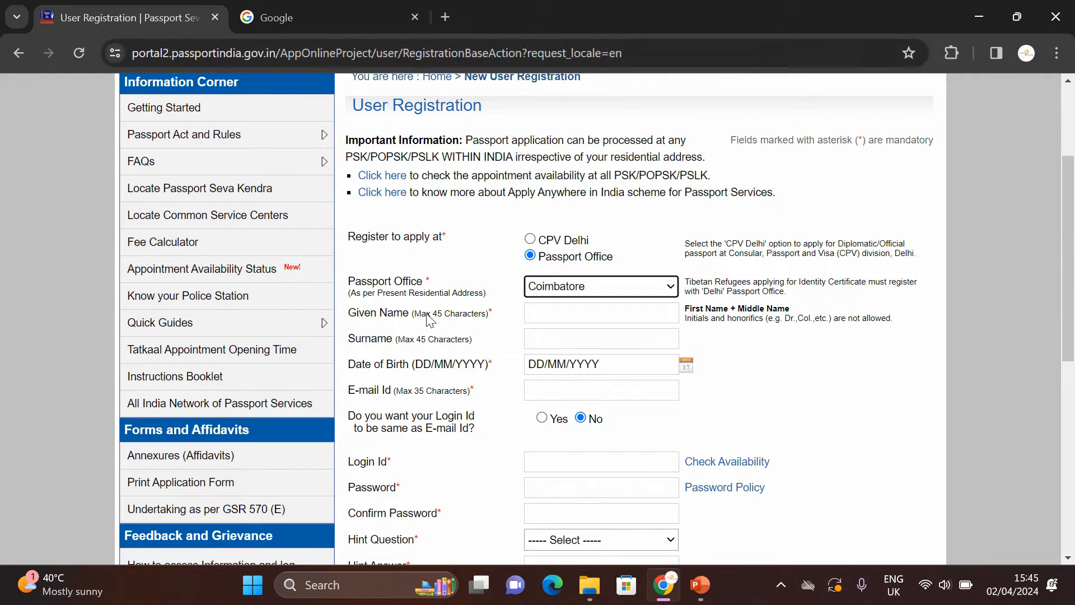
left_click(561, 321)
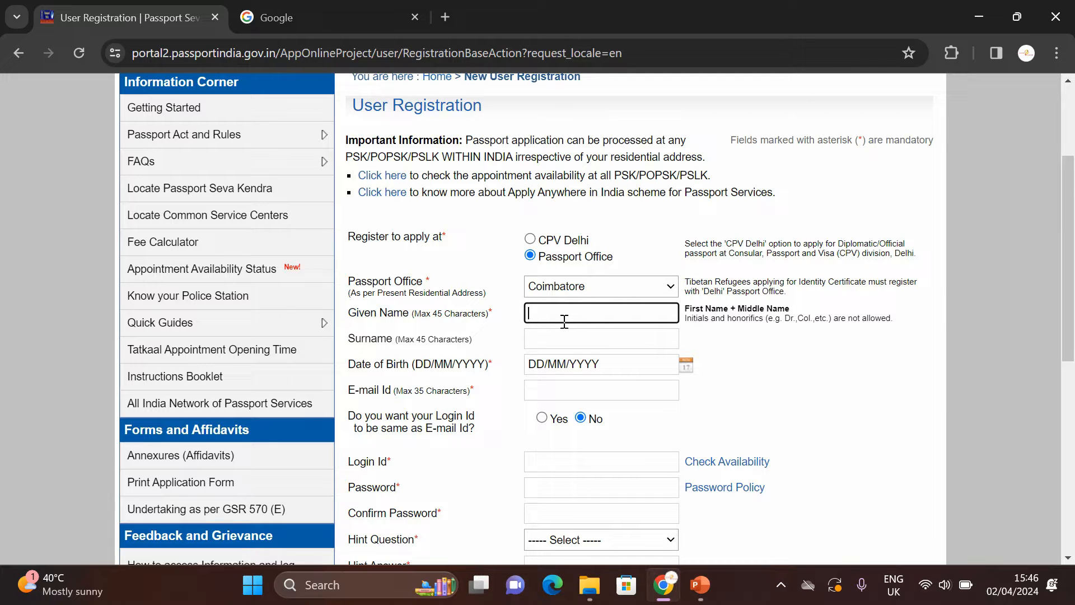
left_click(583, 363)
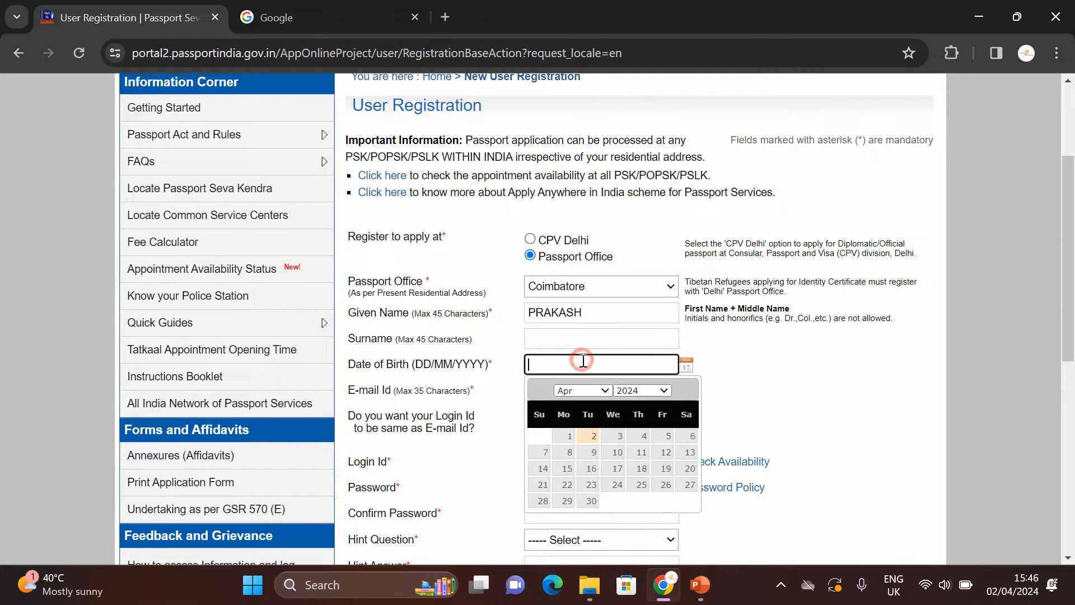
left_click(638, 391)
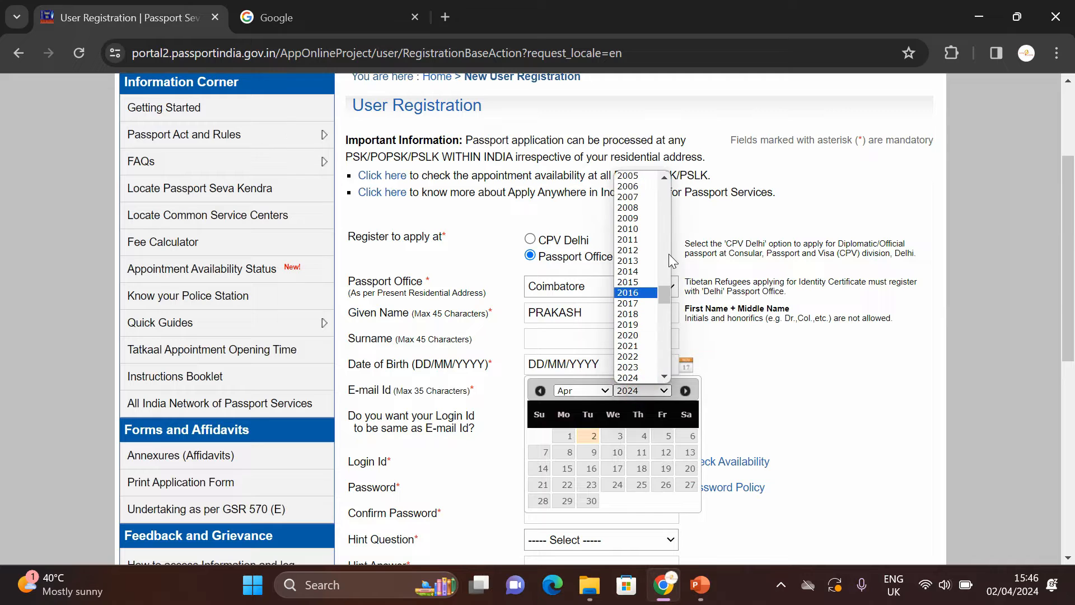
scroll(668, 253, "up", 3)
left_click(630, 224)
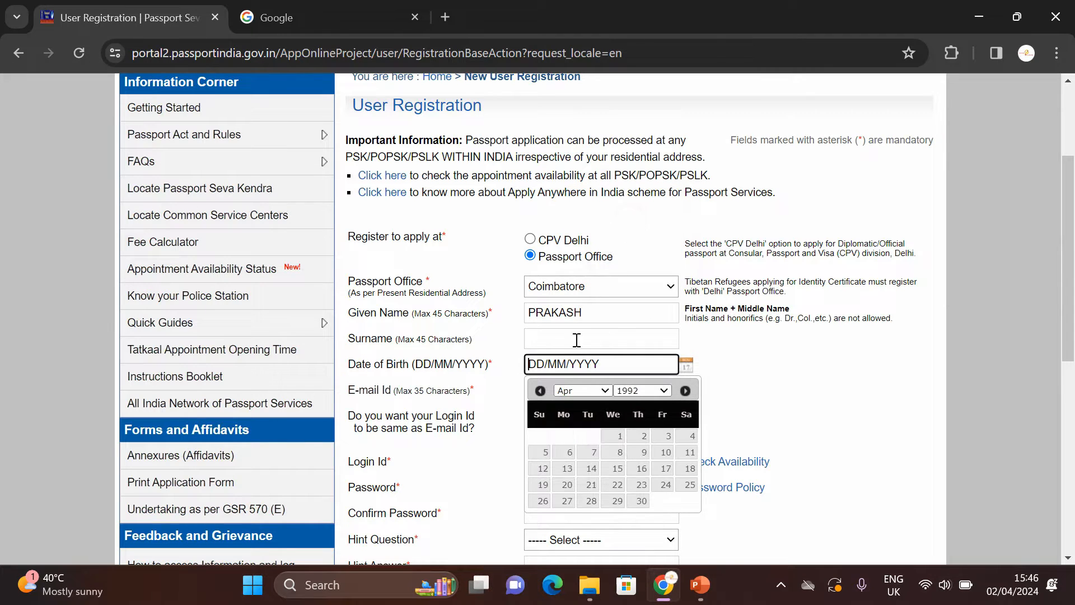
left_click(567, 390)
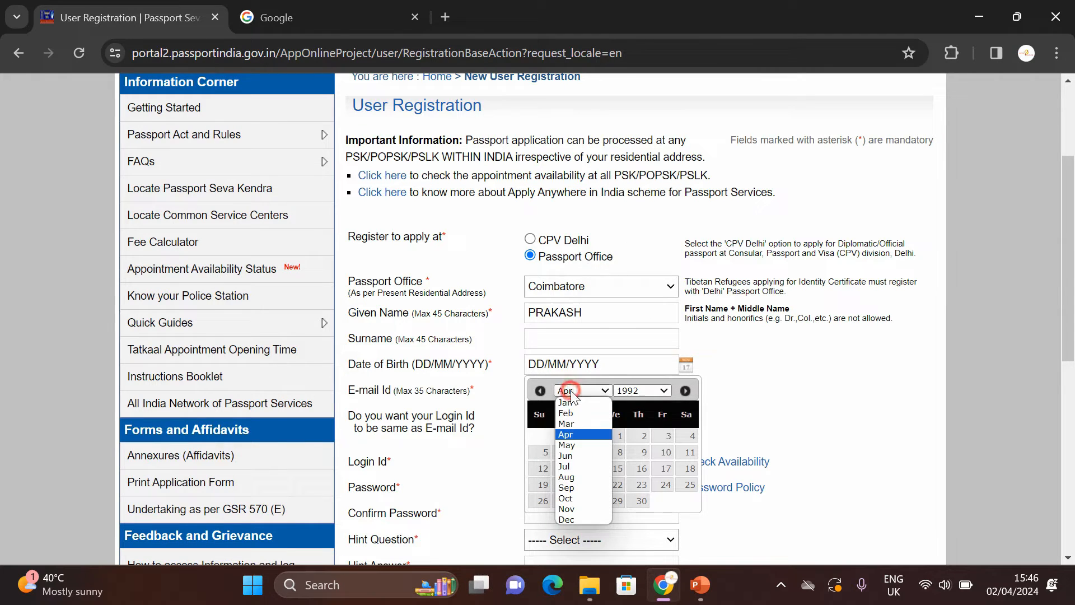
left_click(566, 424)
left_click(616, 483)
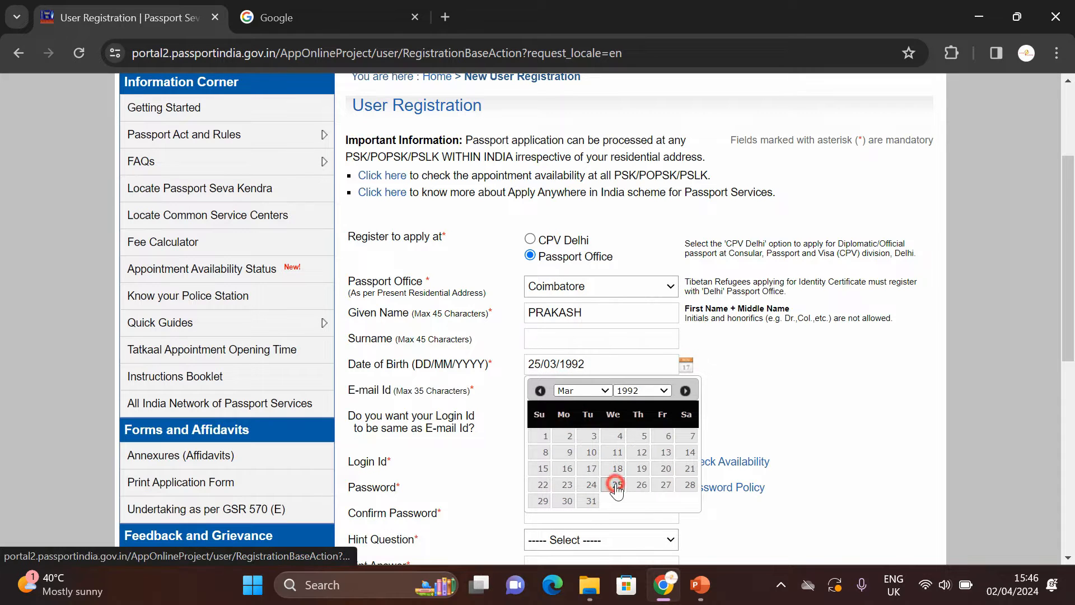
Step: Fill in the applicant's e-mail address in the E-mail Id field
left_click(562, 382)
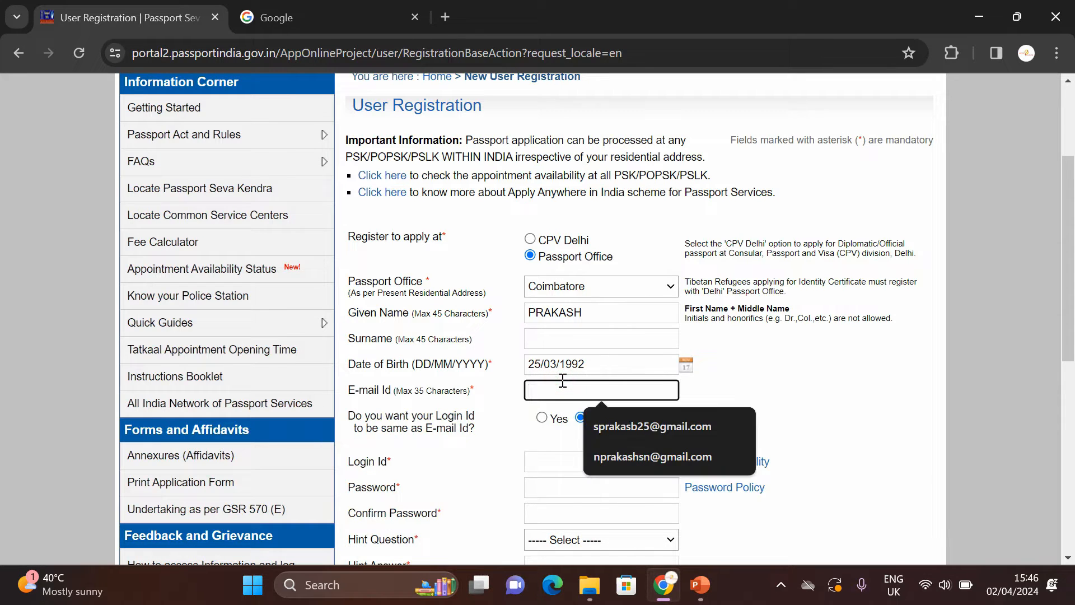
left_click(841, 371)
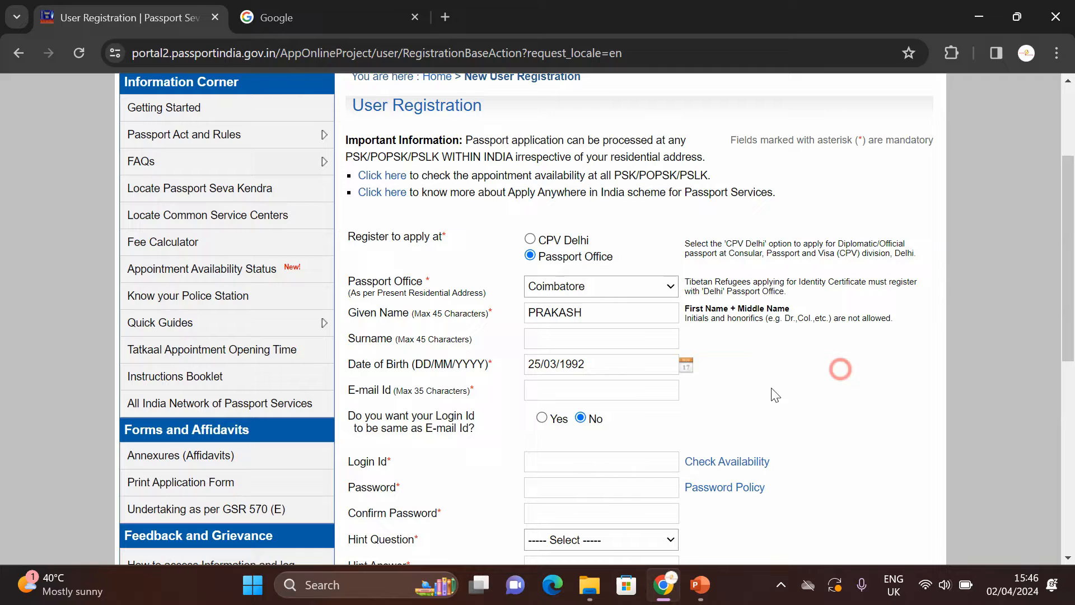
left_click(615, 392)
key("ctrl+v")
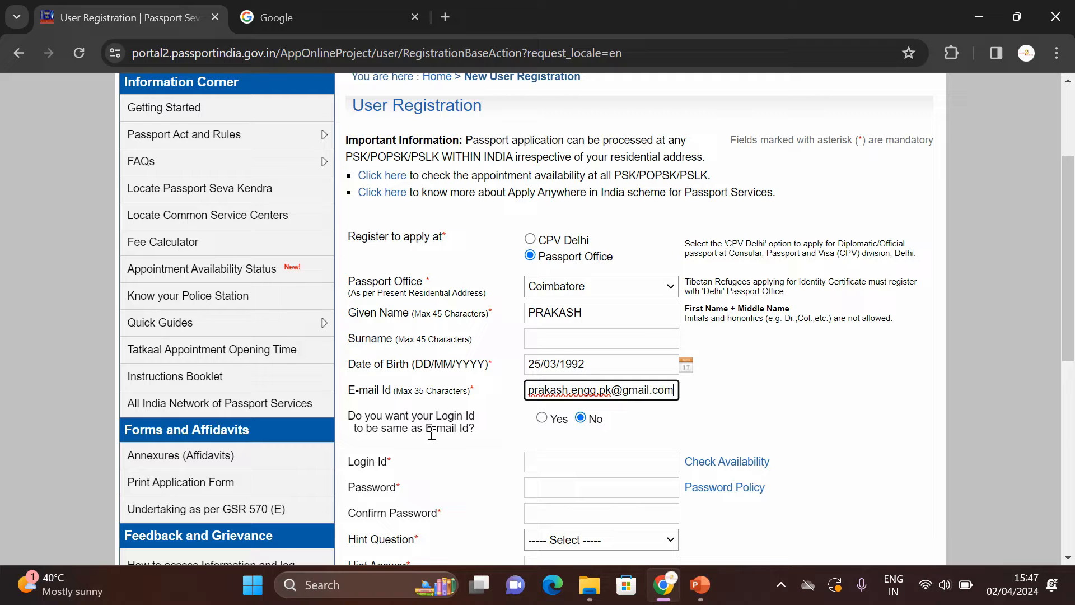
left_click(753, 404)
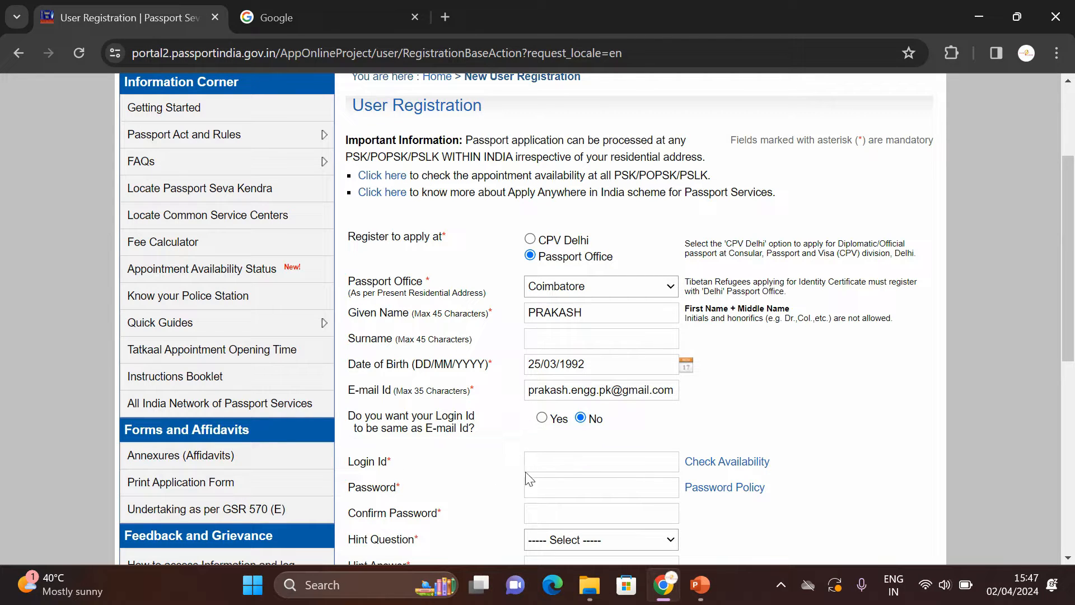
left_click(547, 463)
Step: Enter an available login ID and fill both password fields with a strong password
left_click(749, 435)
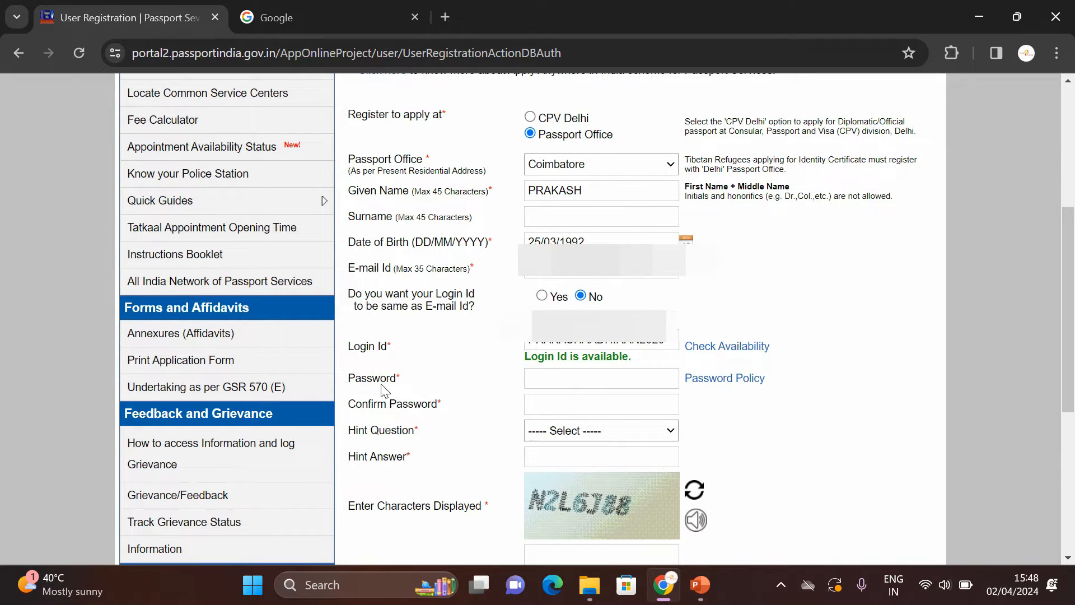
left_click(562, 384)
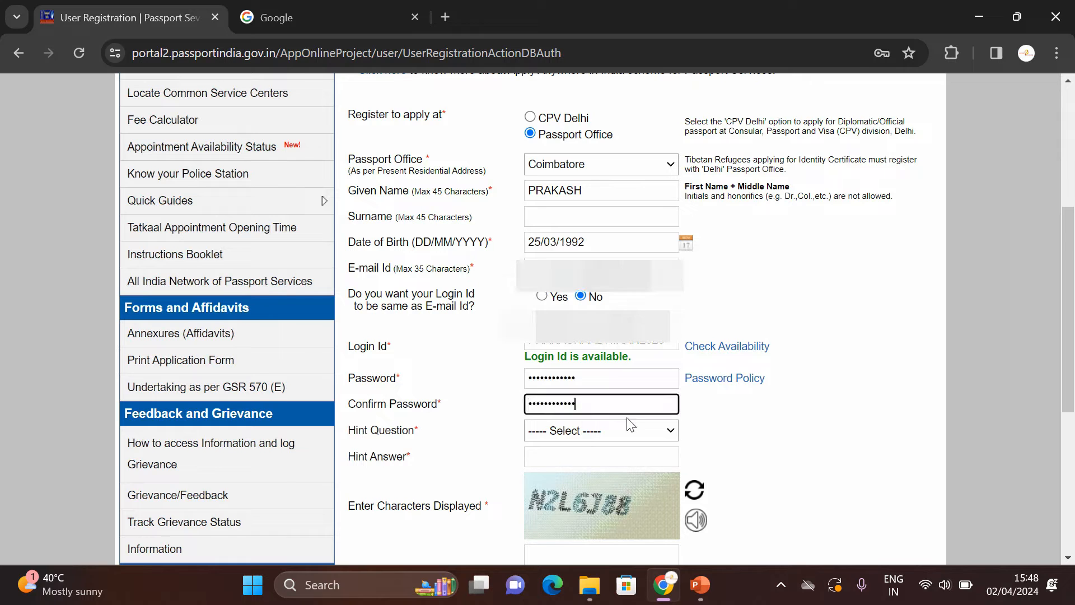
left_click(772, 410)
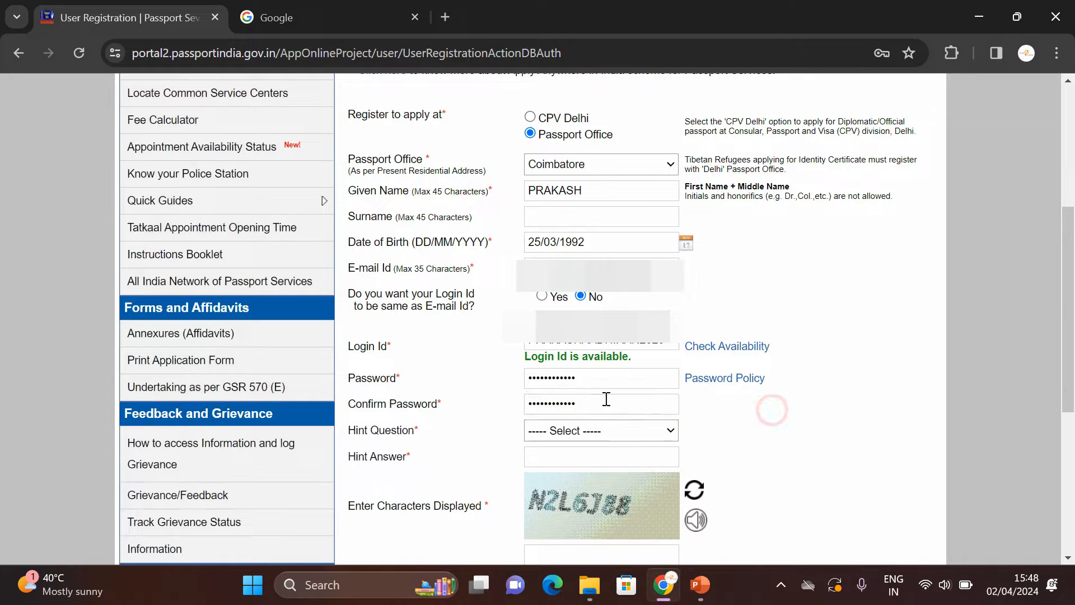
Step: Choose Birth City as the hint question and type its answer
left_click(584, 432)
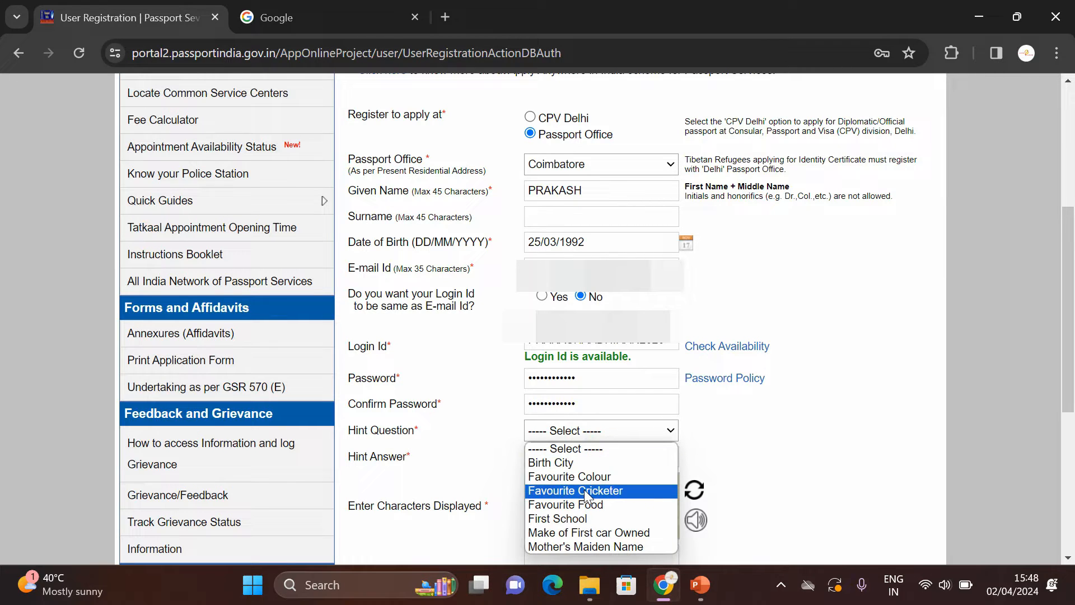
left_click(603, 463)
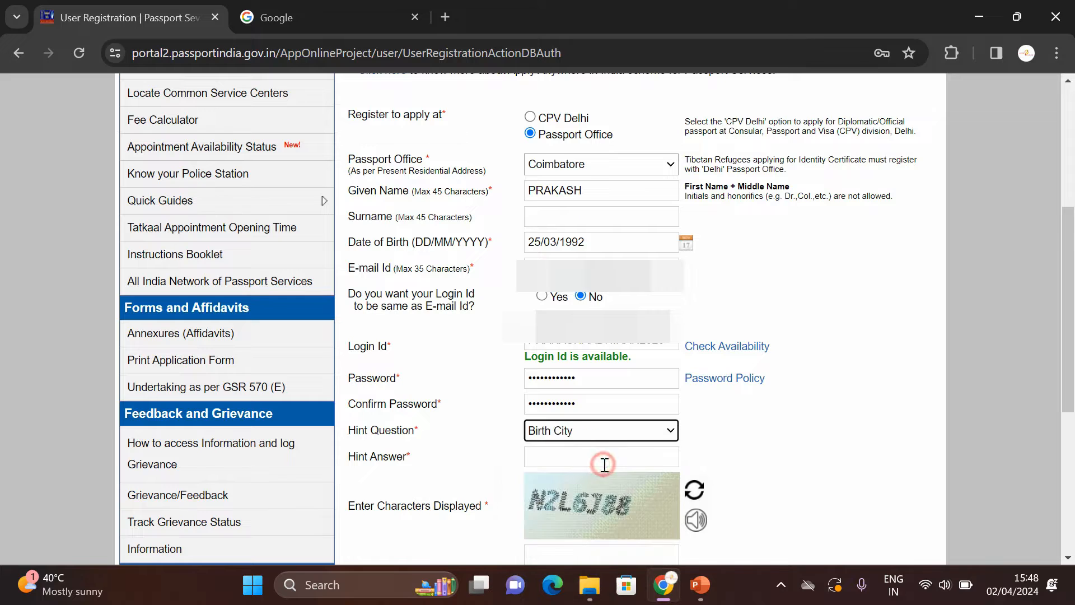
left_click(569, 451)
type("co")
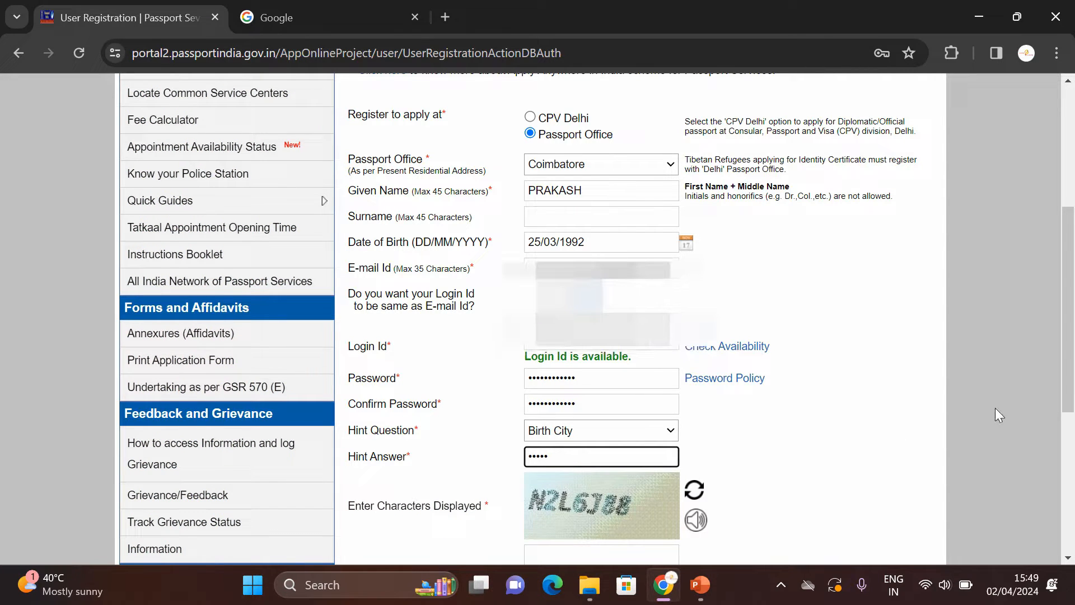
scroll(456, 384, "down", 2)
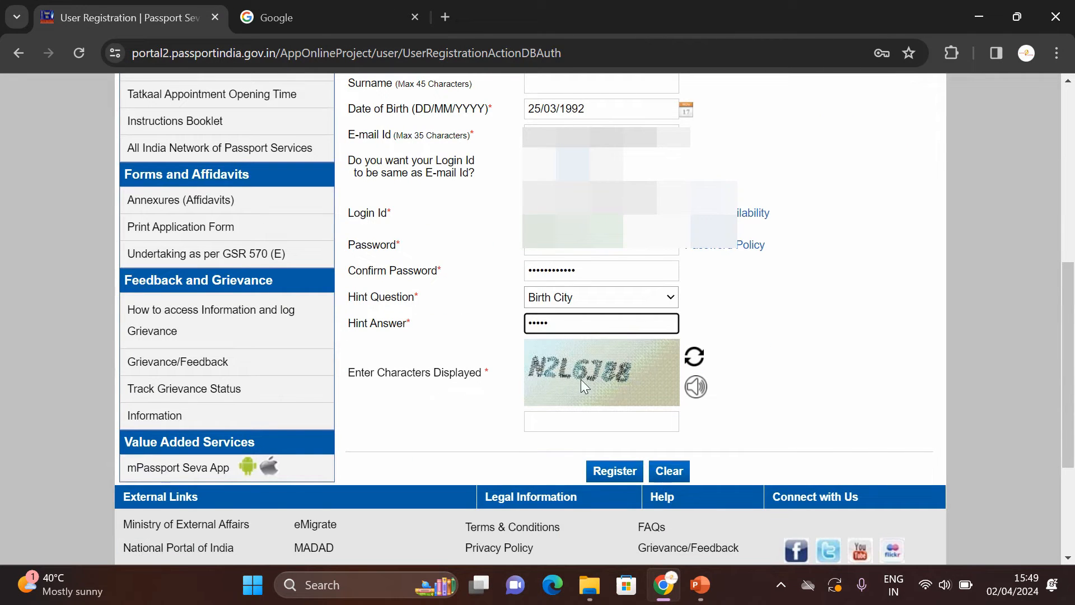
Step: Enter the displayed captcha characters and submit the registration
left_click(565, 414)
type("N2L6J88")
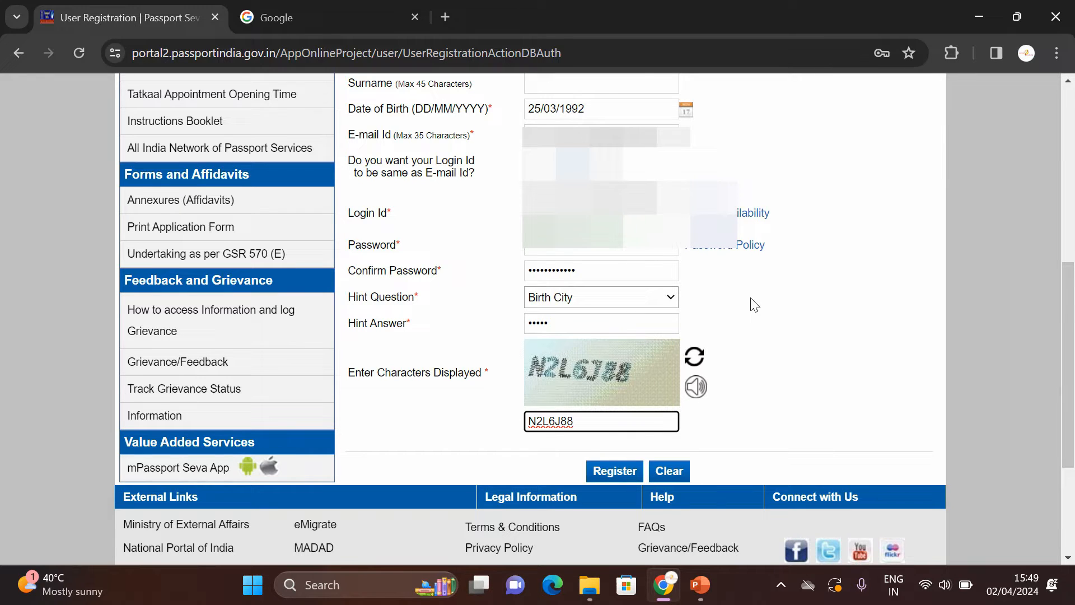
left_click(613, 477)
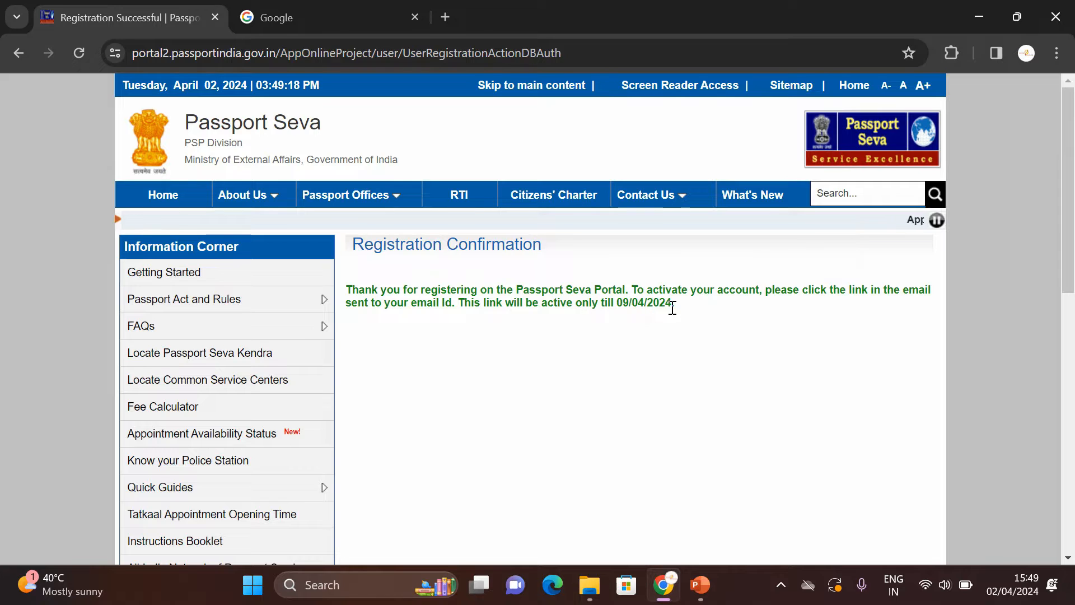
Step: Open the Registration Confirmation e-mail in Gmail and follow its account activation link
left_click(336, 14)
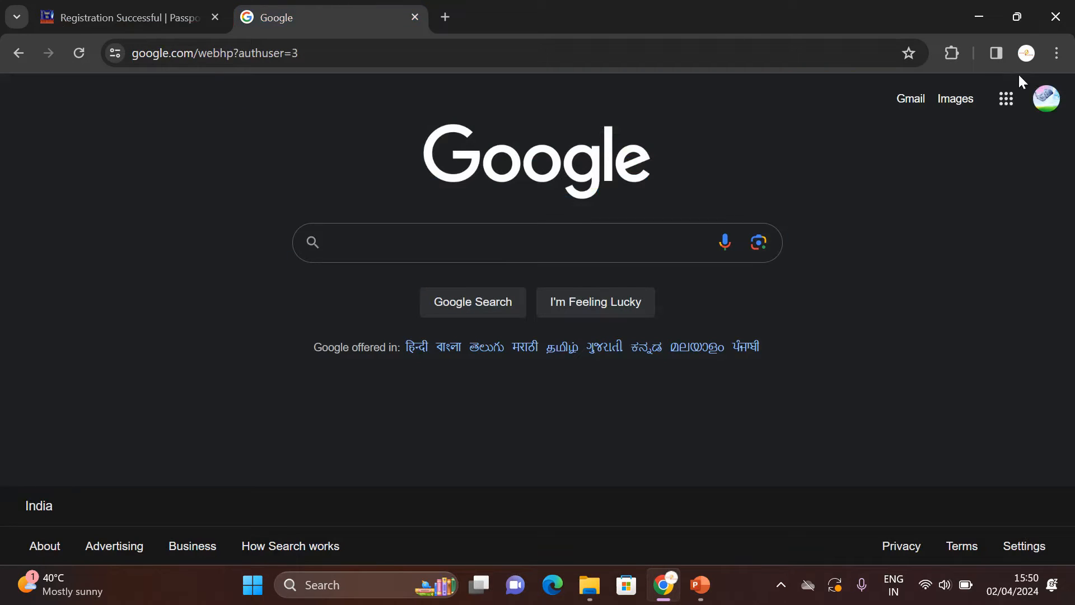
left_click(1006, 99)
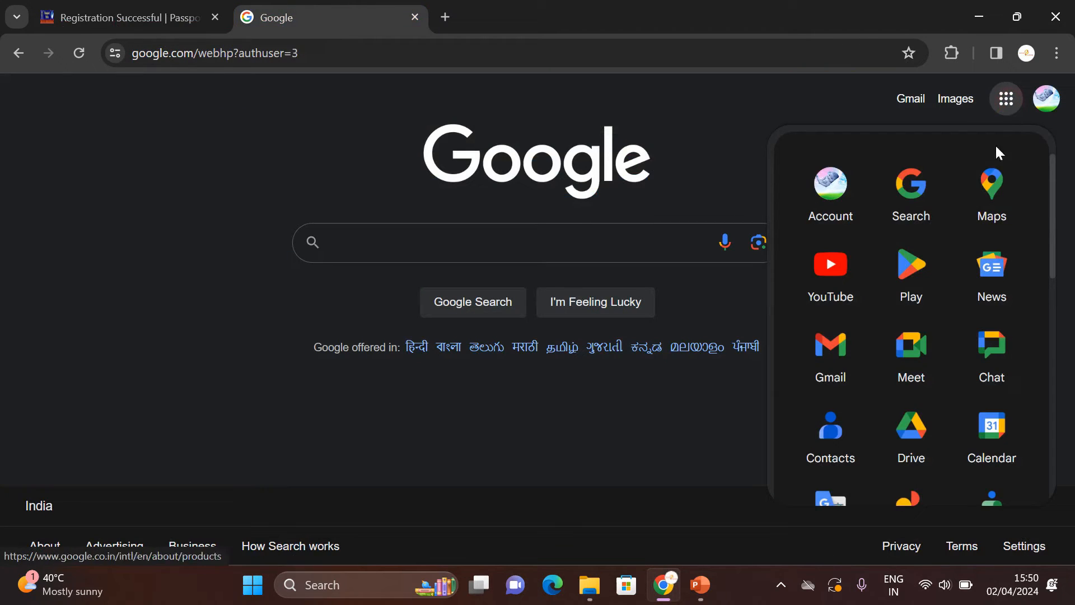
left_click(830, 363)
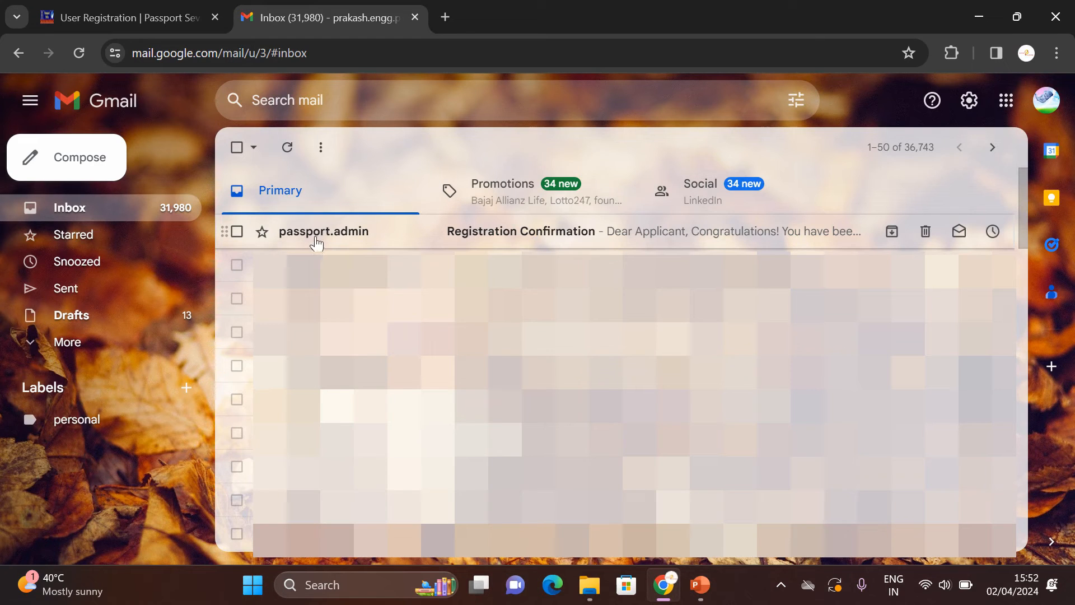
mouse_move(332, 243)
left_click(548, 236)
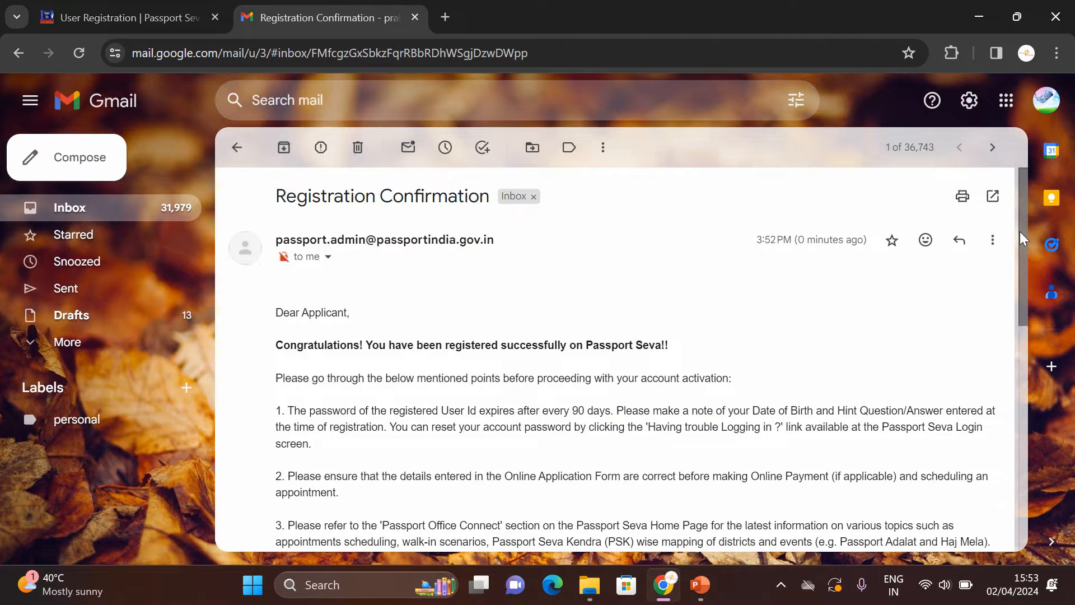
left_click_drag(1022, 241, 1050, 414)
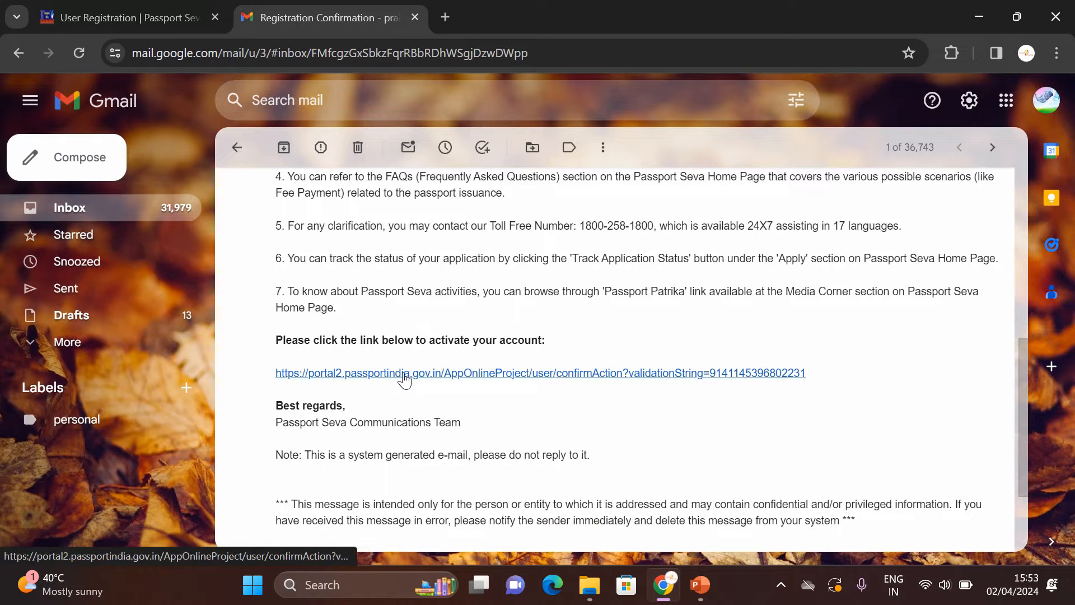
left_click(429, 373)
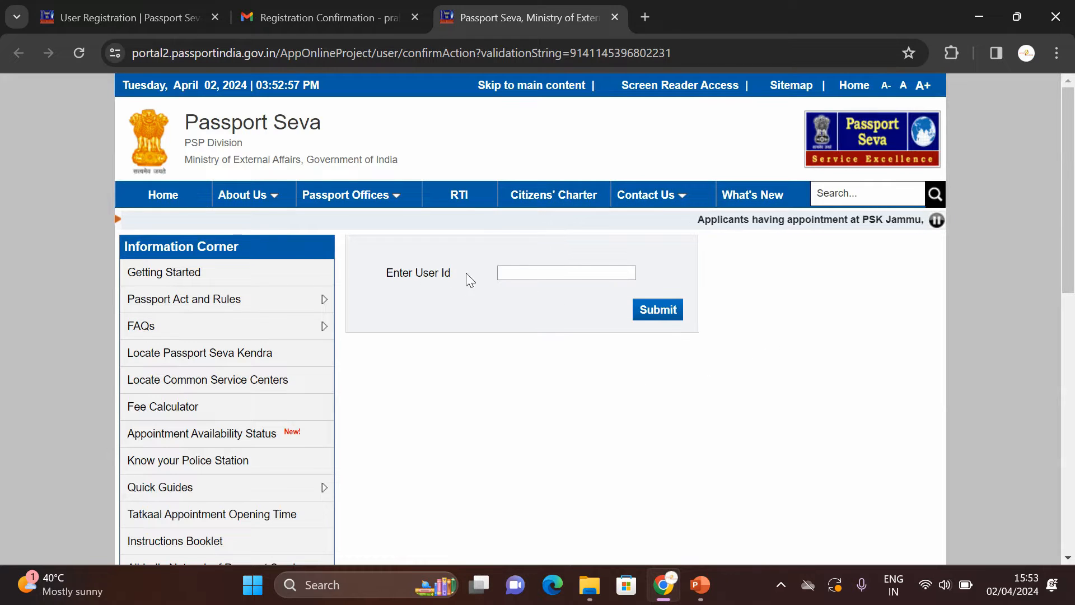
Step: Activate the account by submitting the saved user ID, then go to the login page
left_click(521, 273)
left_click(466, 353)
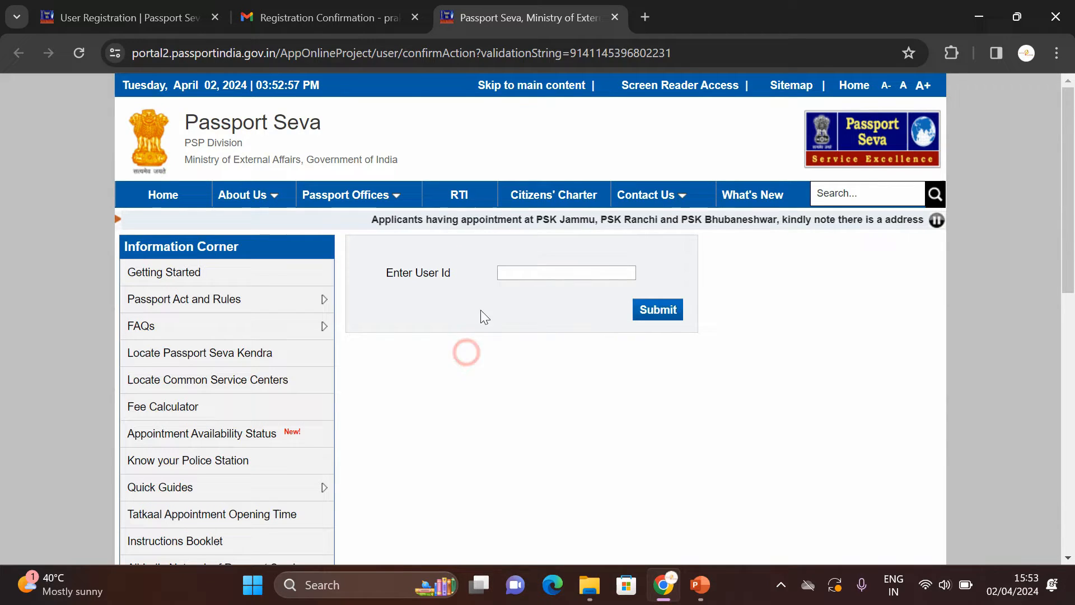
left_click(525, 271)
left_click(586, 306)
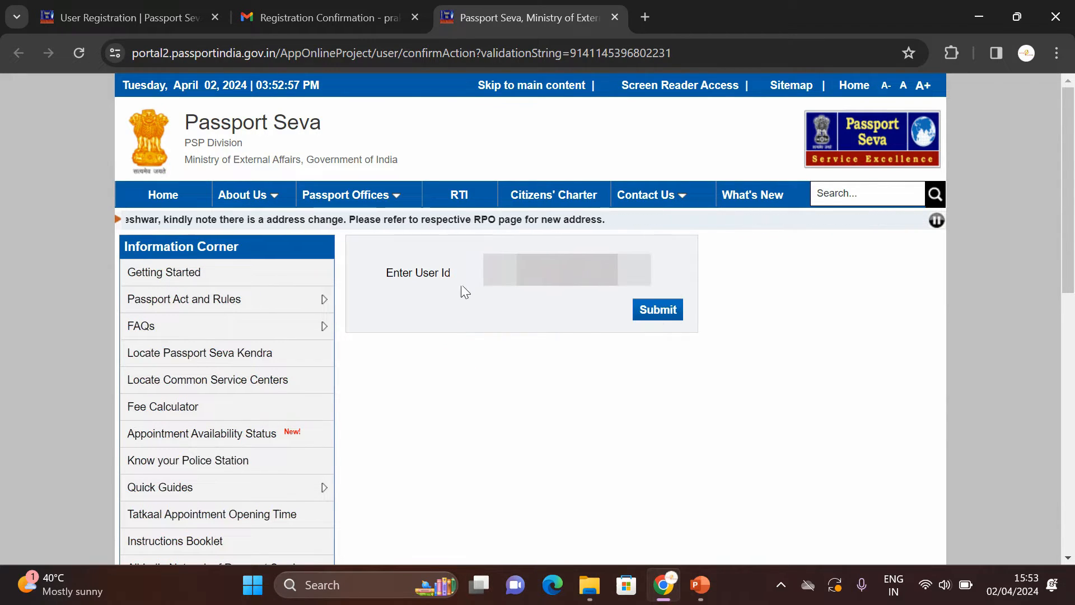
left_click(671, 313)
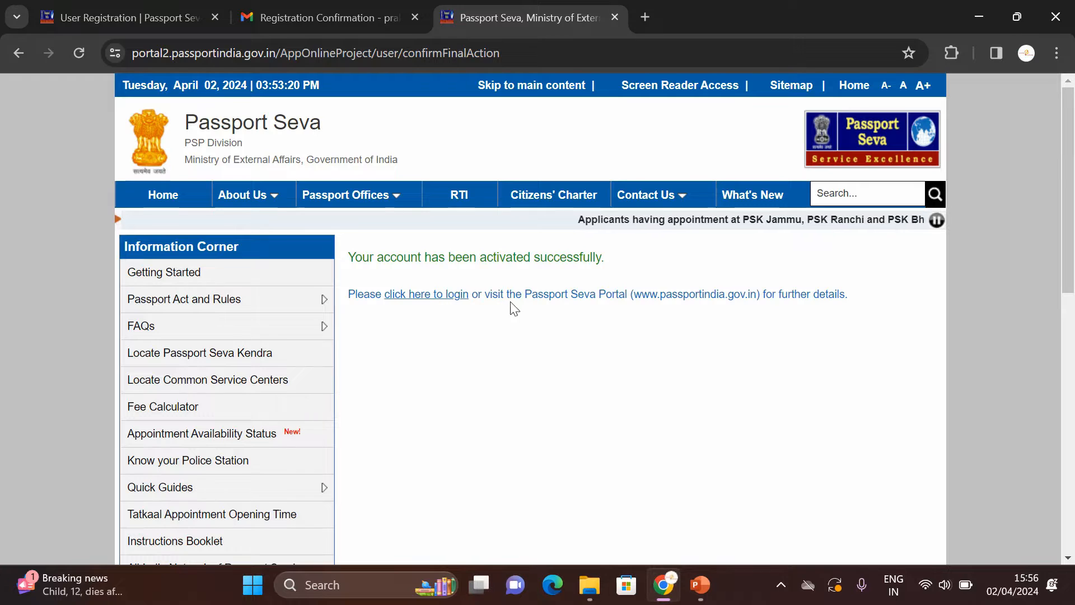
left_click(436, 295)
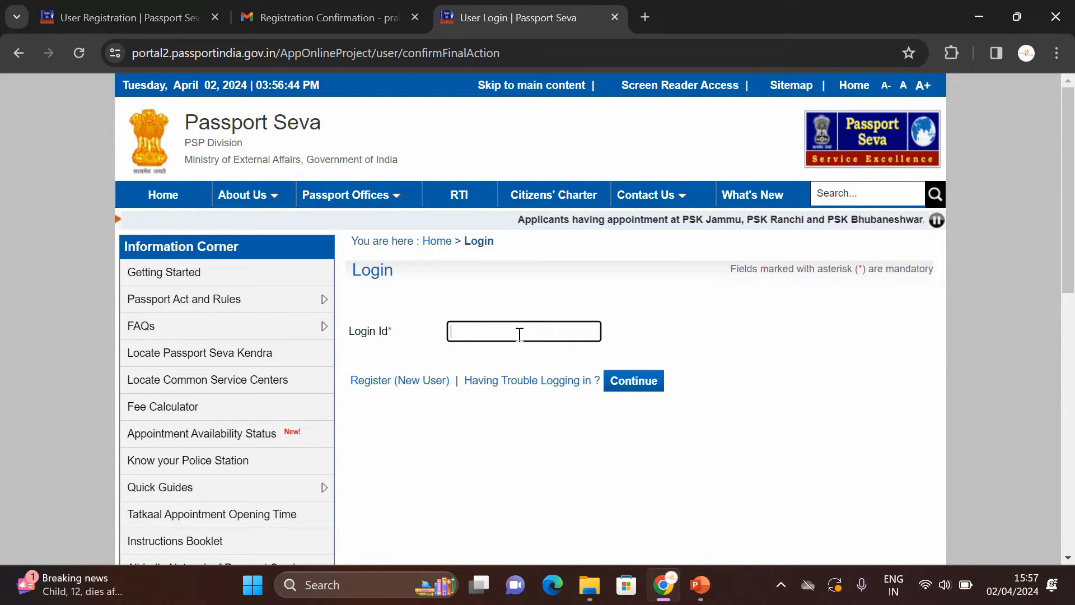
Step: Log in with the login ID, account password and displayed captcha characters
key("ctrl+v")
left_click(630, 383)
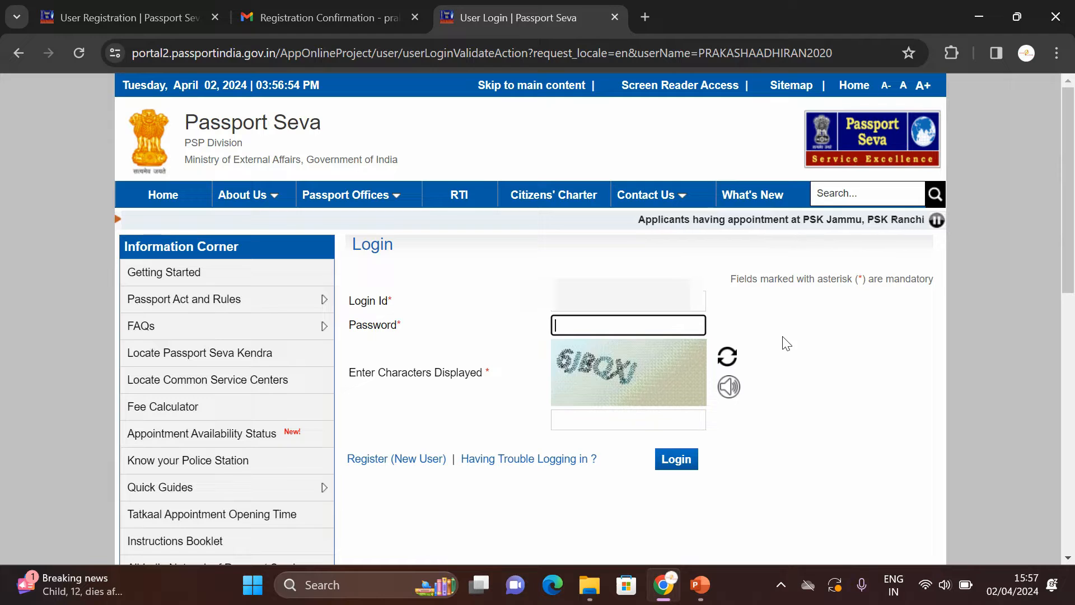
key("ctrl+v")
left_click(598, 421)
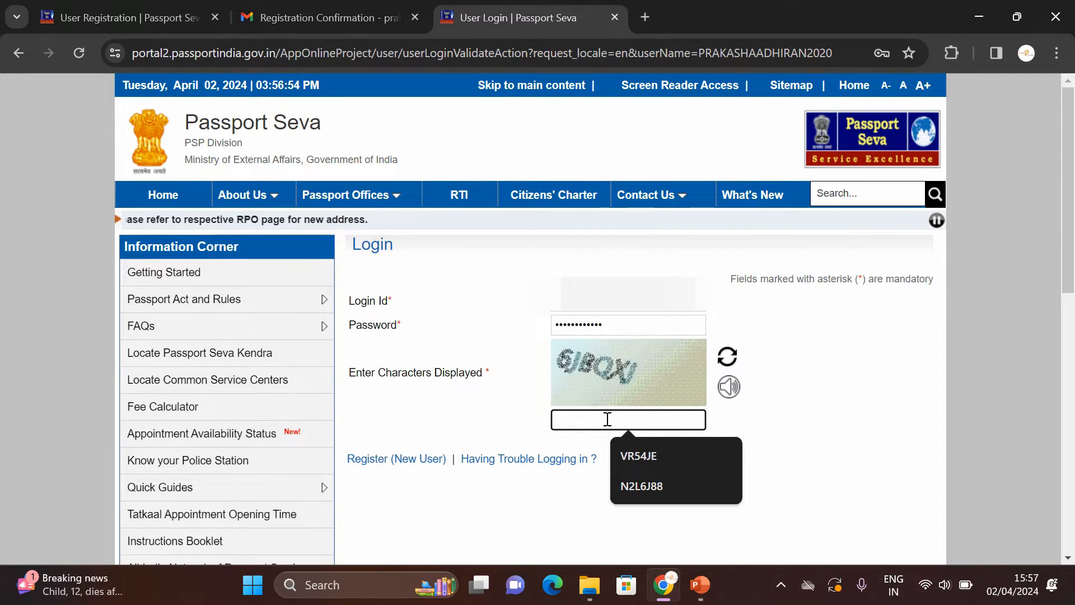
type("6JBQXJ")
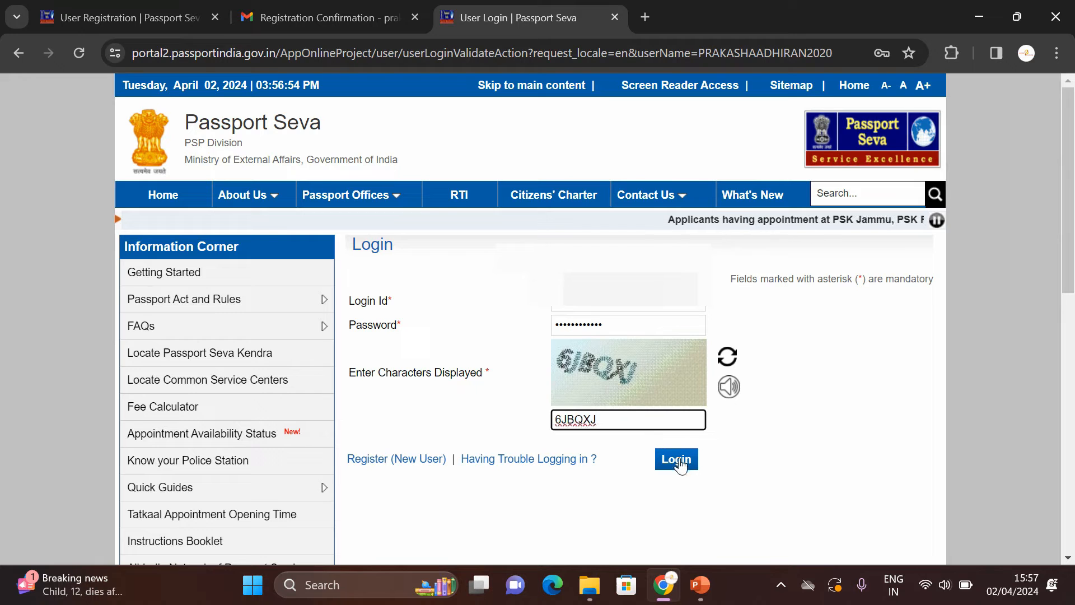
left_click(678, 463)
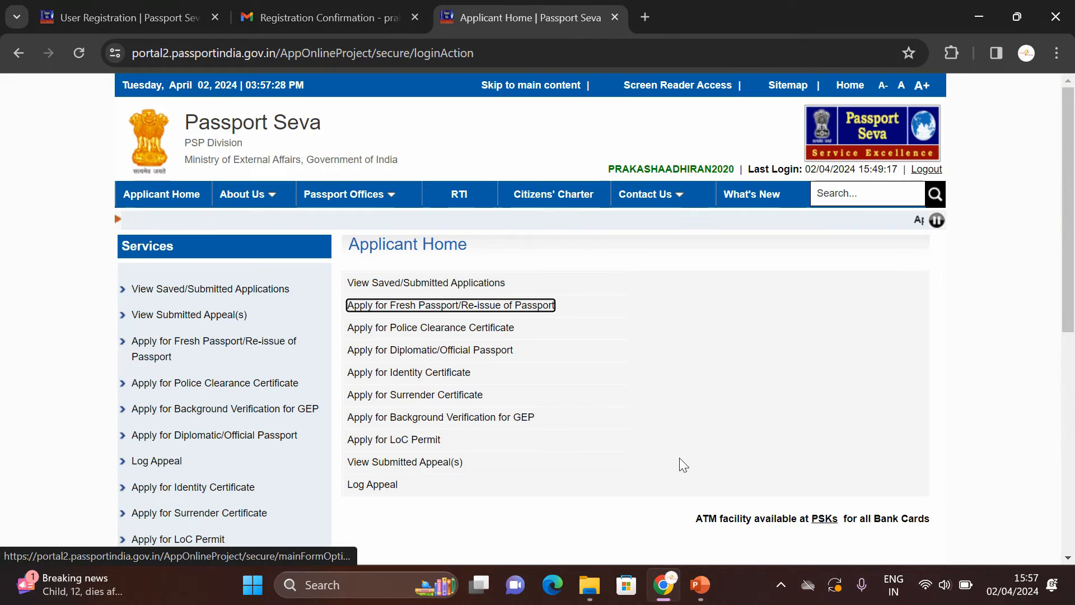
scroll(700, 190, "down", 2)
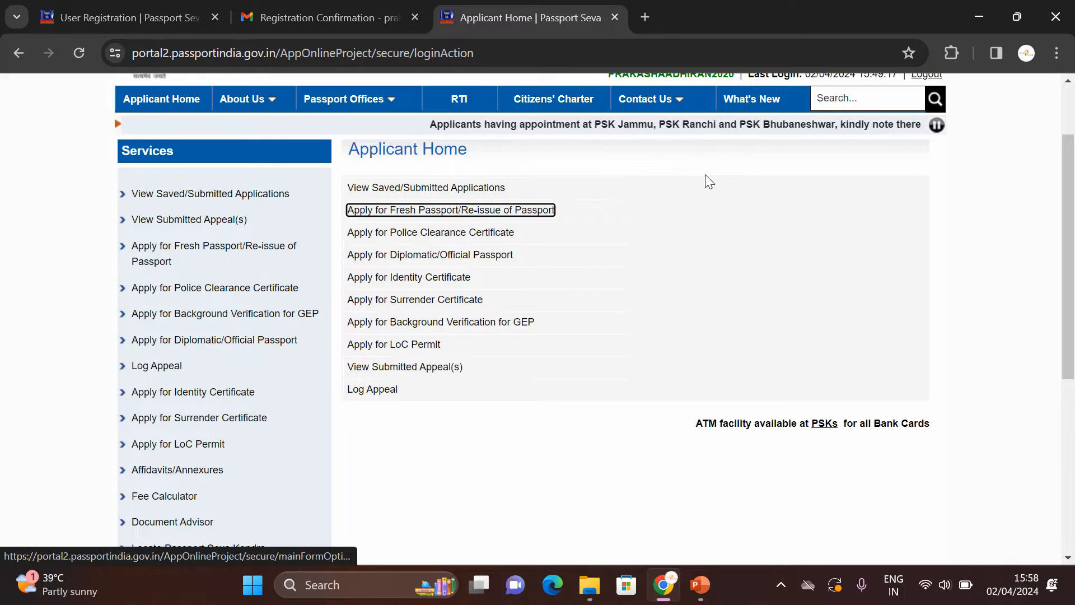
Step: Start a Fresh/Re-issue passport application and open its application form
left_click(516, 211)
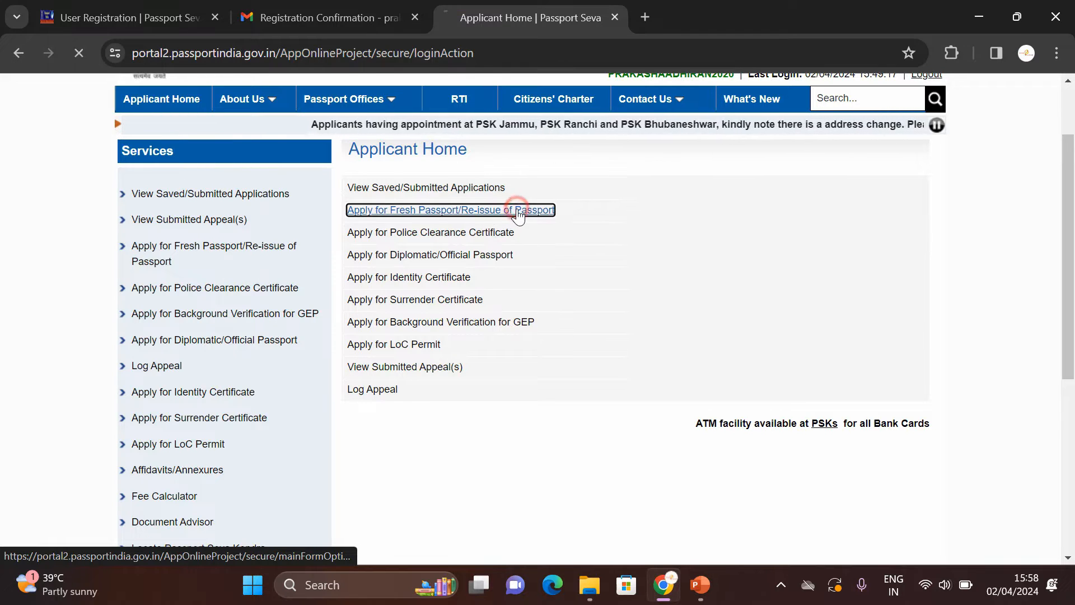
scroll(459, 287, "down", 1)
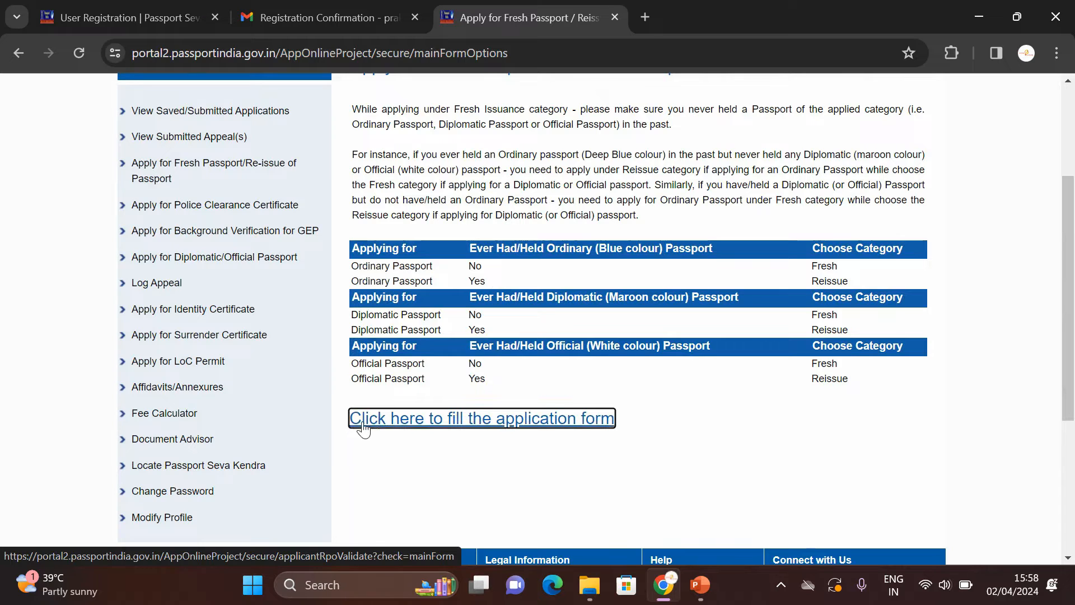
left_click(579, 421)
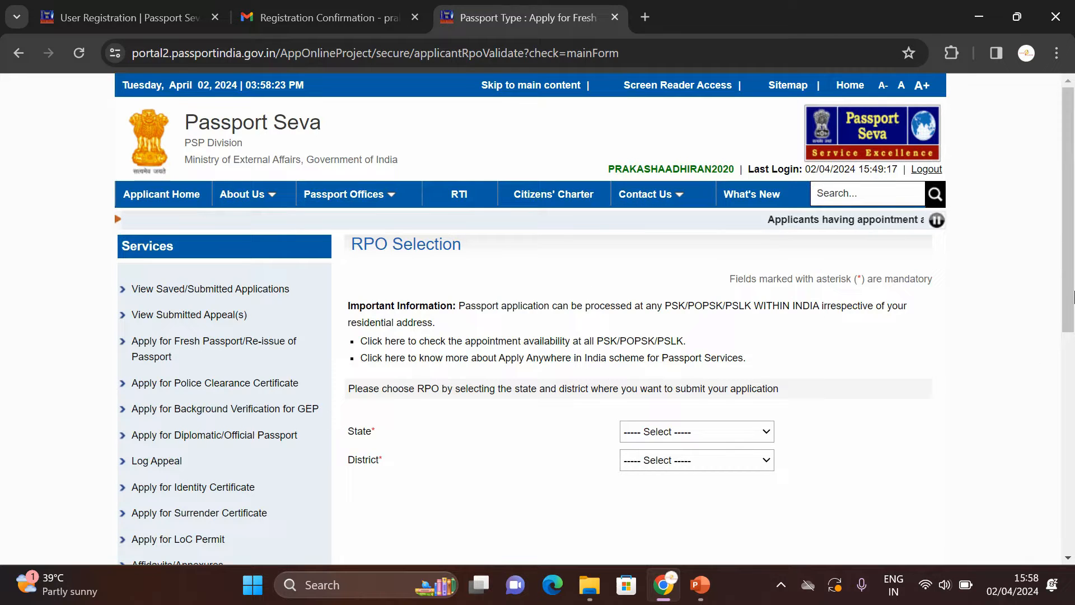
Step: Select Tamil Nadu as the state and Erode as the district
scroll(1070, 288, "down", 2)
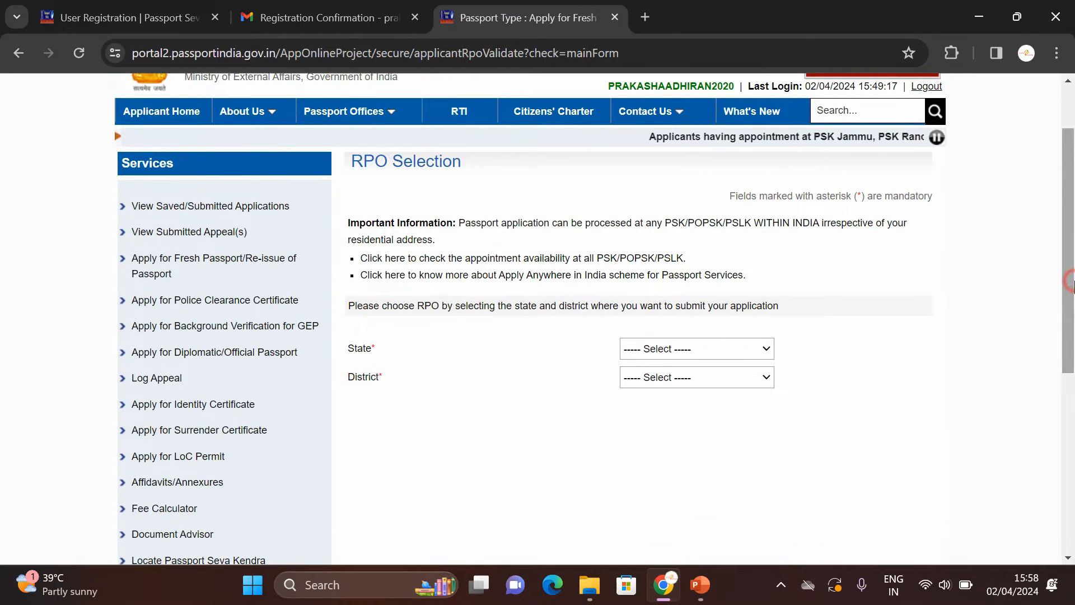
left_click(726, 350)
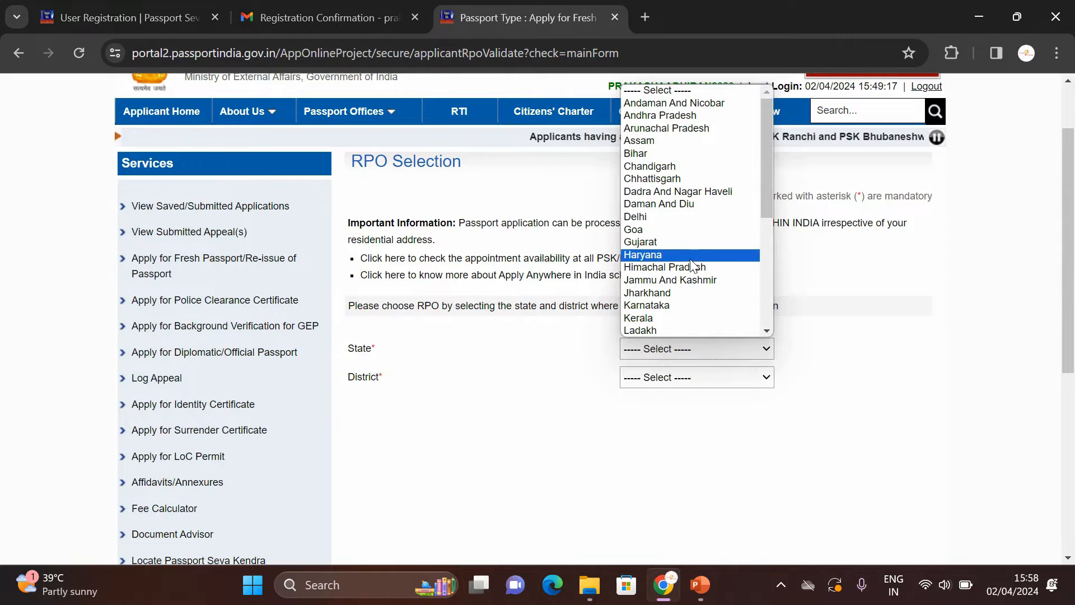
key("t")
key("Return")
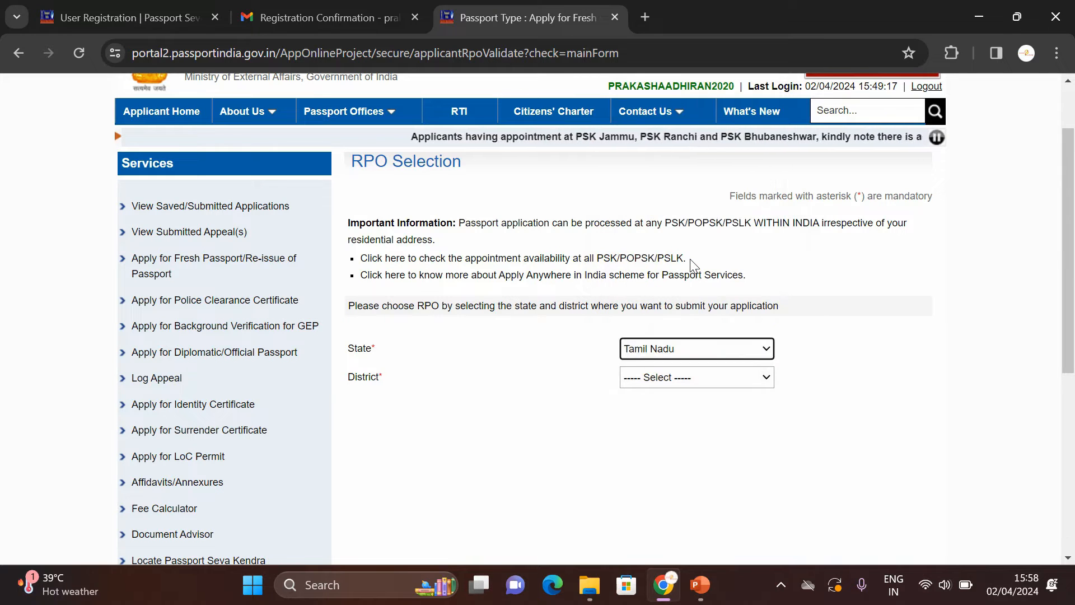
left_click(650, 377)
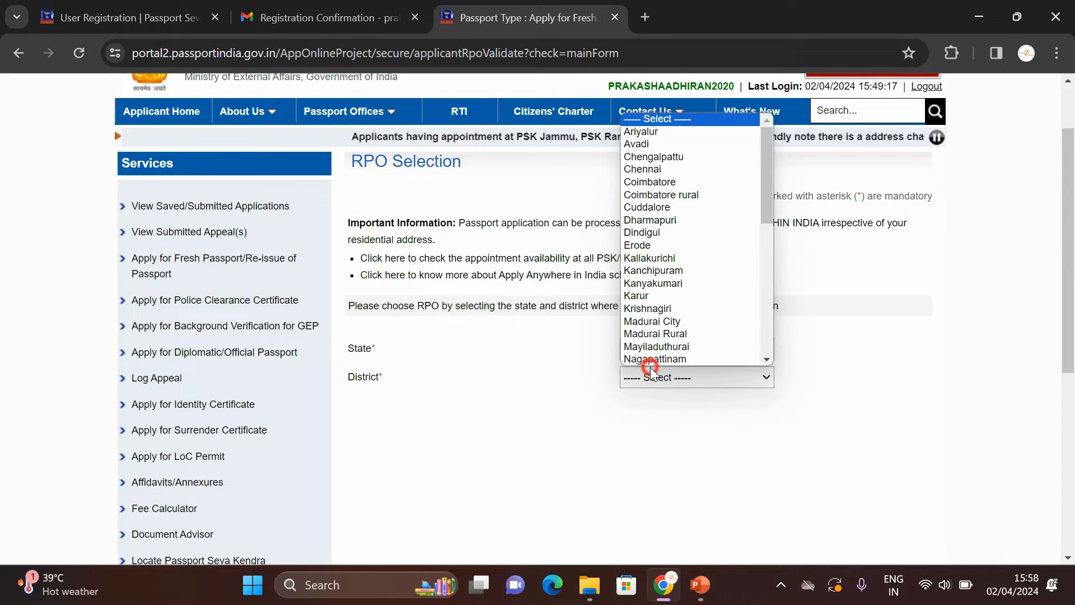
left_click(667, 245)
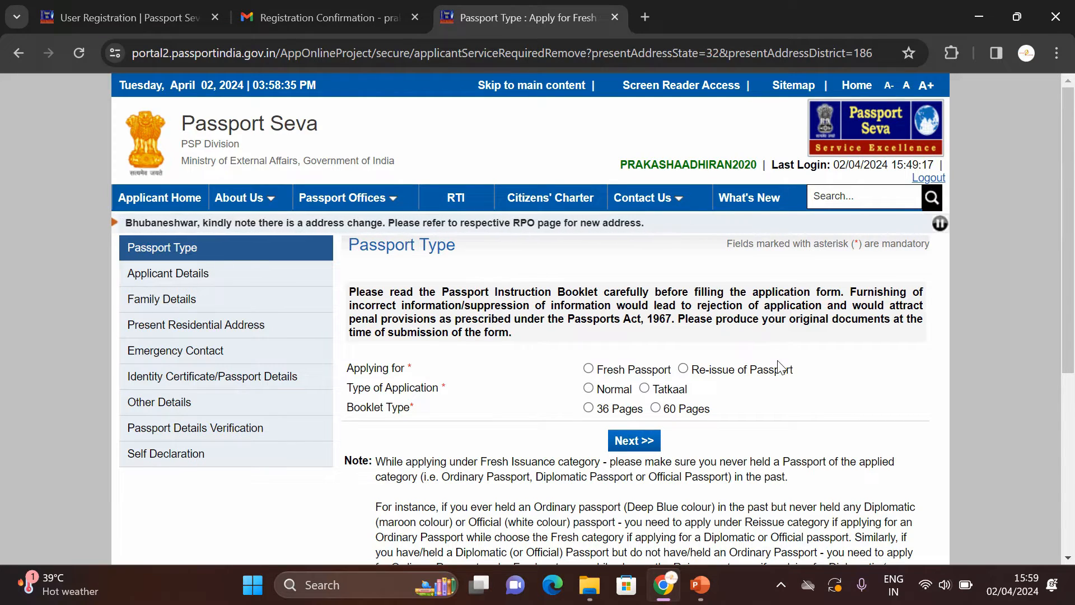
Step: Select Re-issue of Passport under Applying for on the Passport Type page
left_click(684, 369)
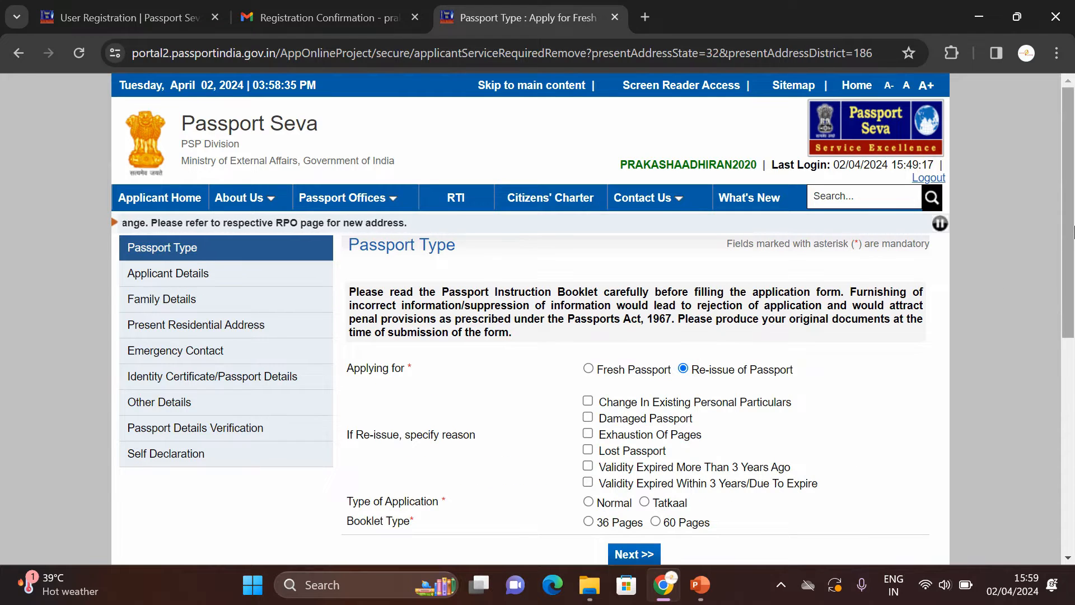
scroll(424, 335, "down", 2)
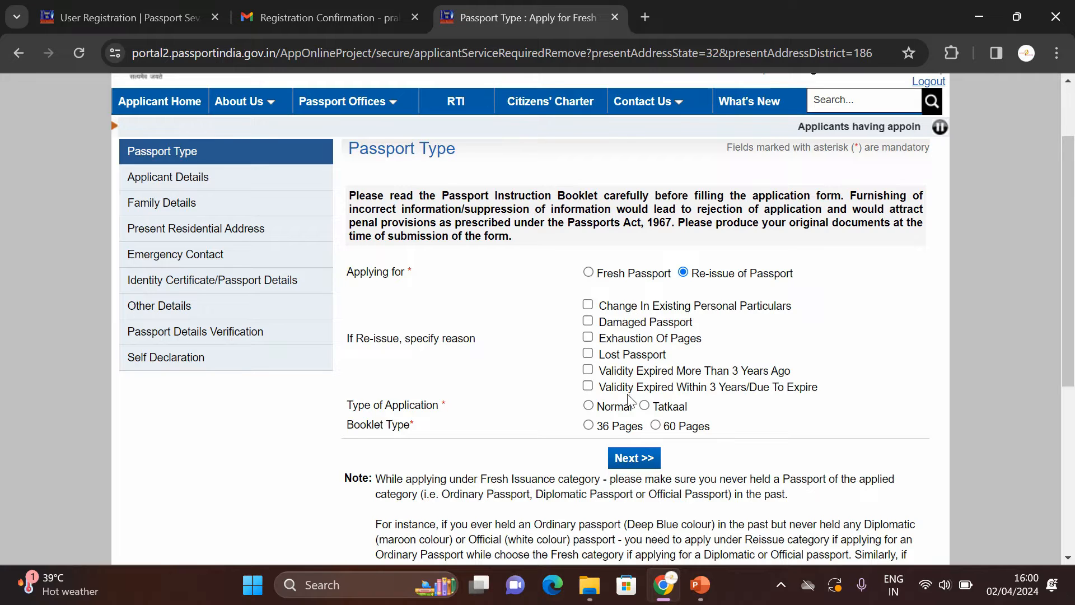
Step: Select re-issue reasons: changed address, spouse name and signature, plus validity expiring within 3 years
left_click(588, 306)
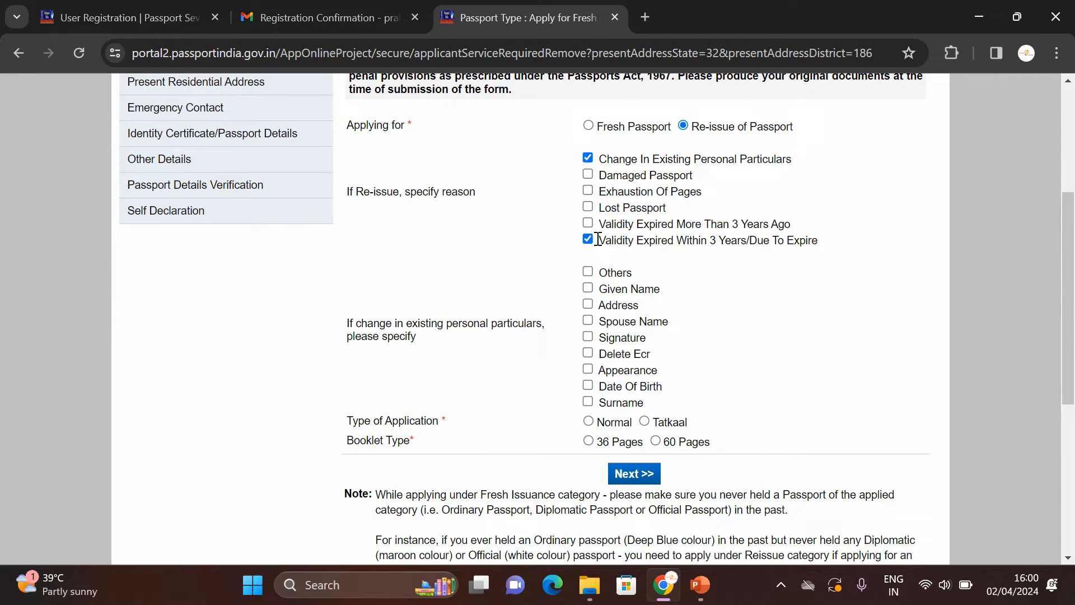
left_click(586, 304)
left_click(658, 326)
left_click(660, 336)
Step: Choose a Normal application with a 36-page booklet and continue to Applicant Details
left_click(589, 422)
left_click(589, 441)
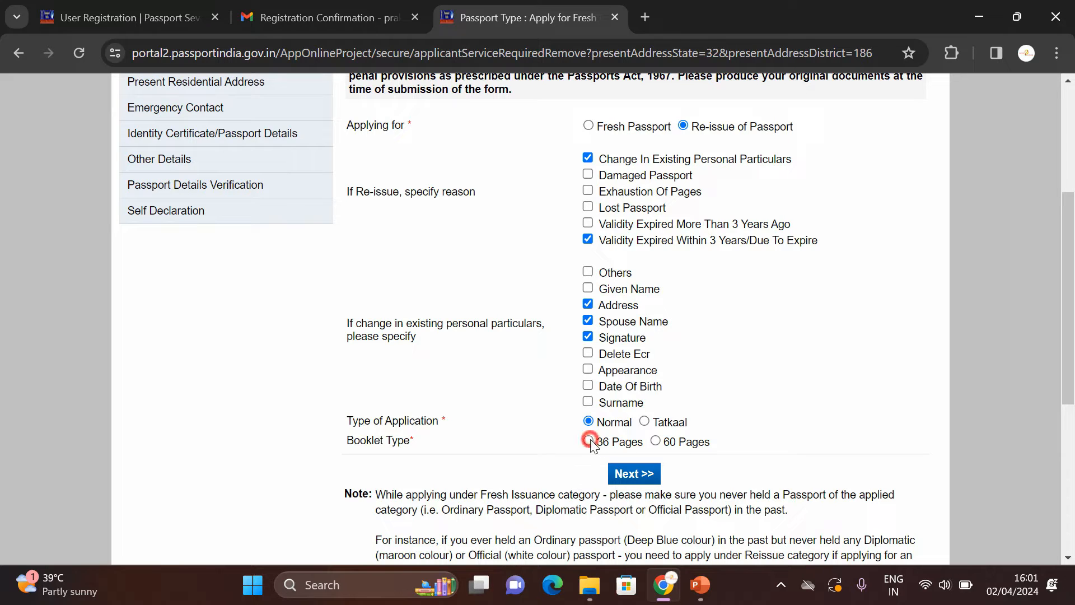
left_click(634, 473)
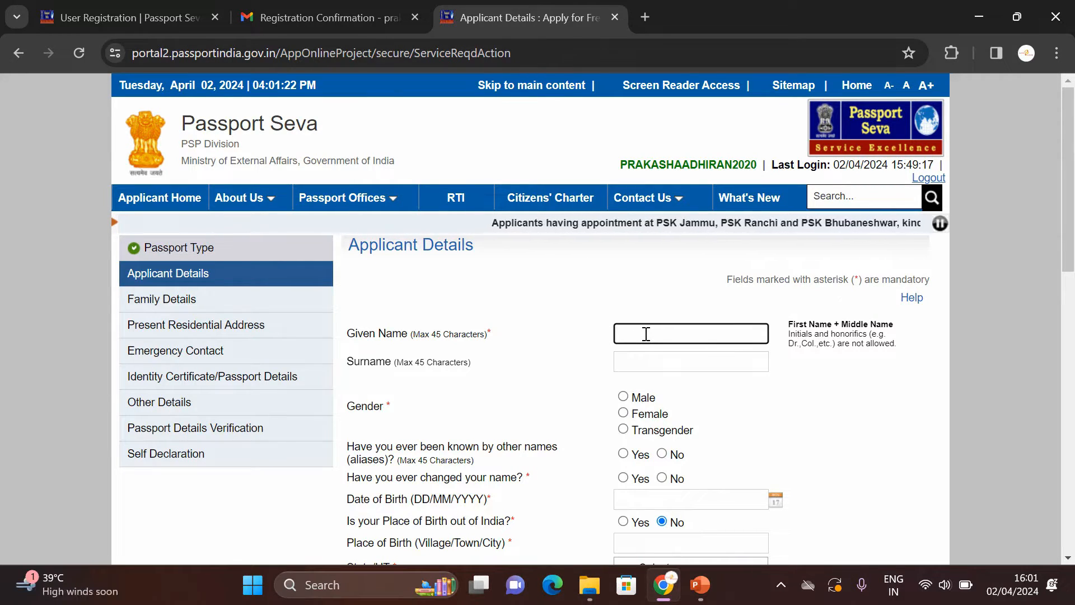
Step: Enter the applicant's given name and surname, set gender to Male, and answer No to both alias questions
type("PR")
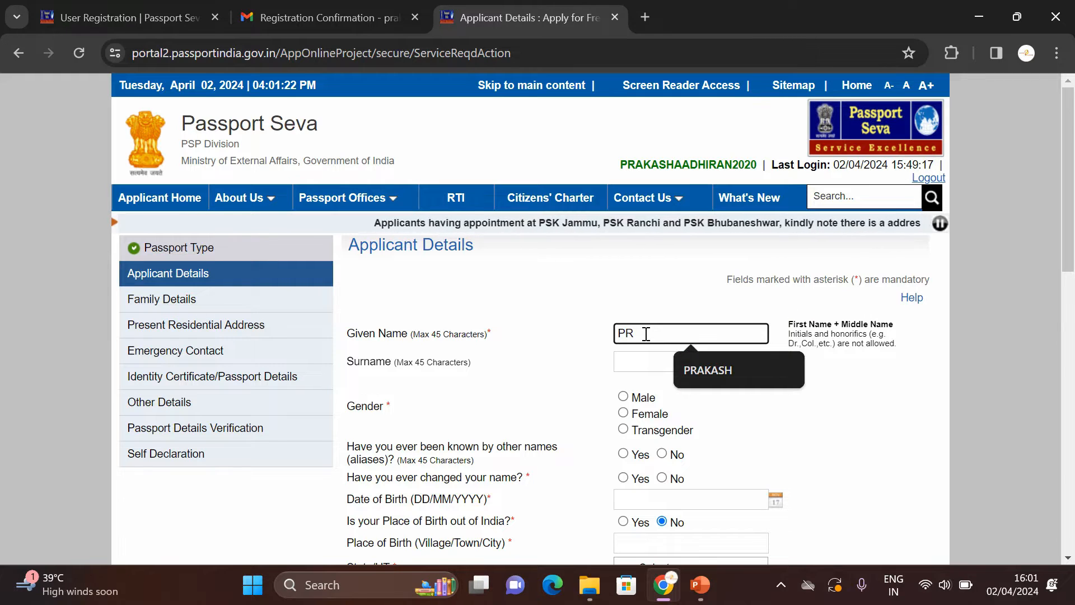
left_click(730, 367)
left_click(630, 362)
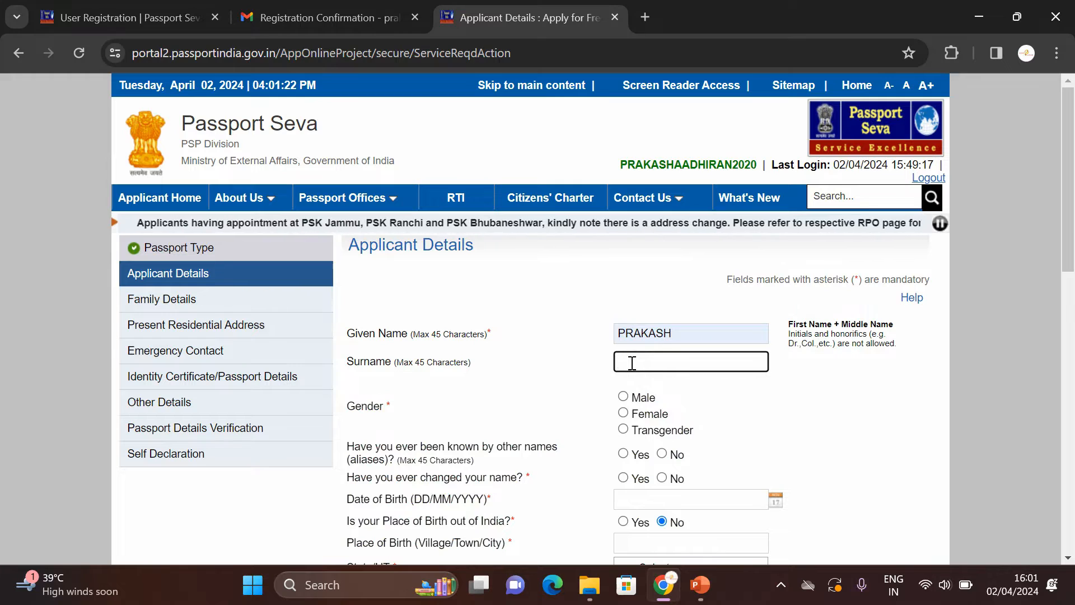
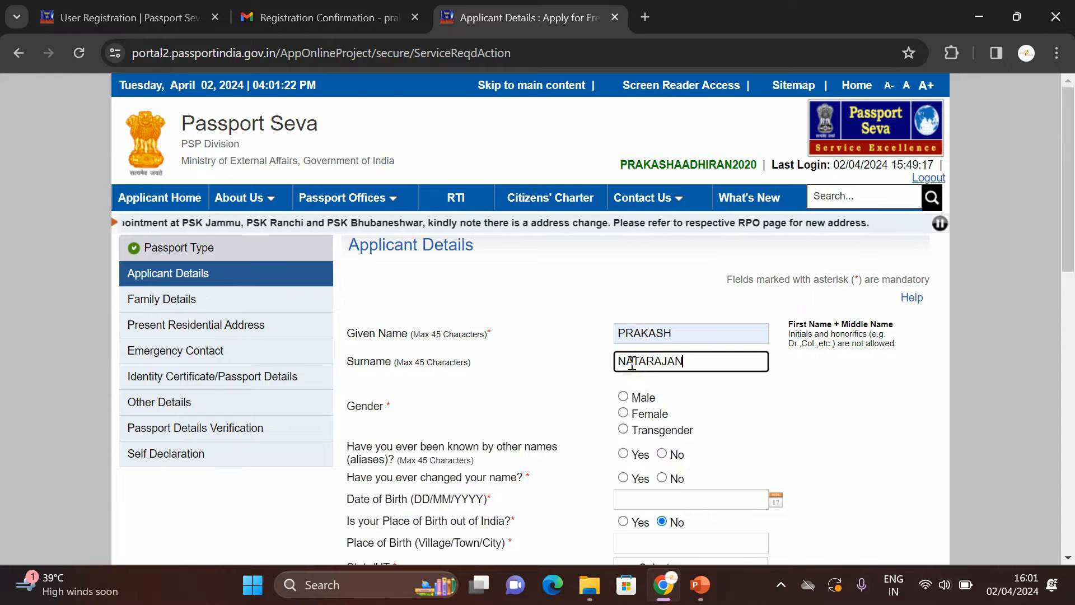
left_click(700, 392)
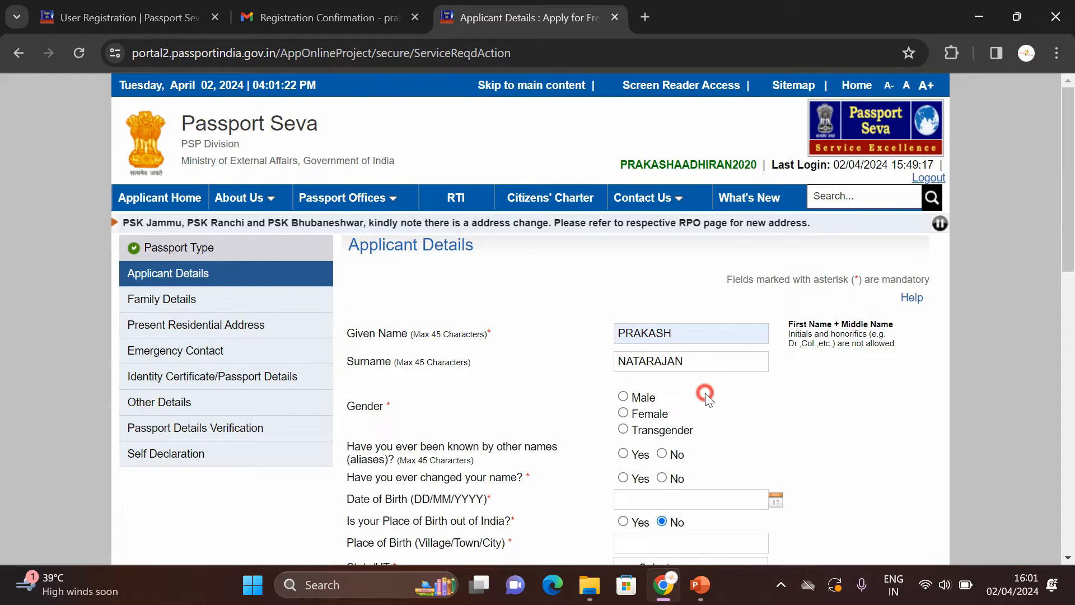
left_click(625, 396)
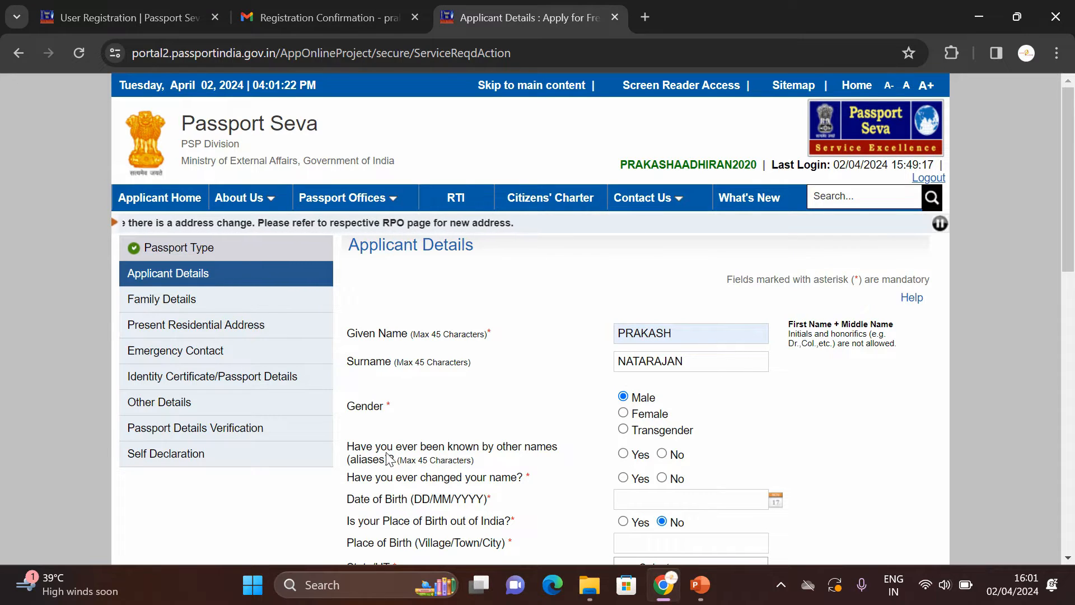
left_click(662, 454)
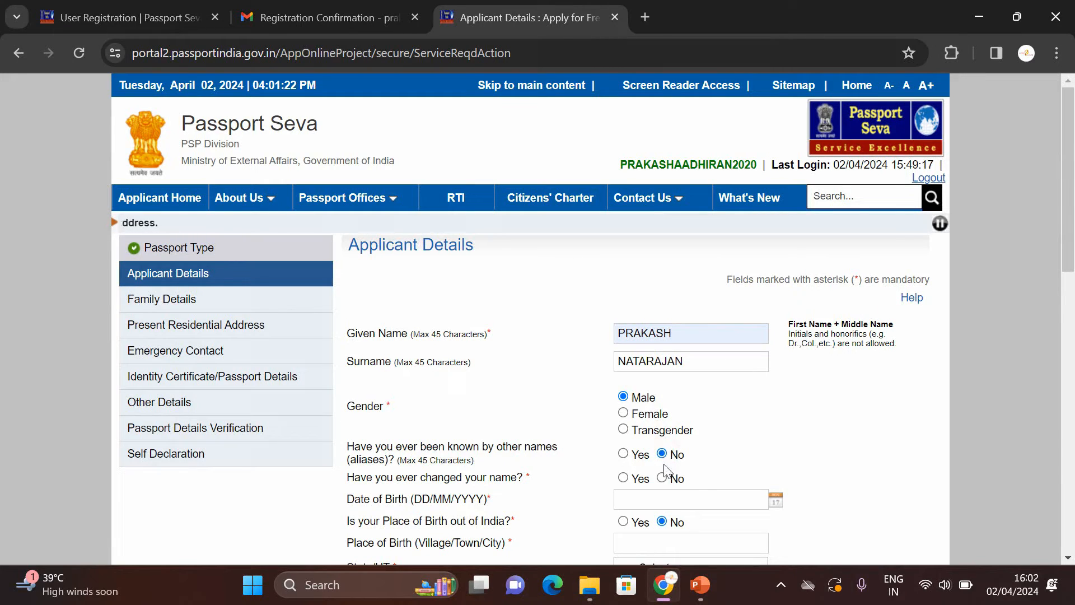
left_click(663, 478)
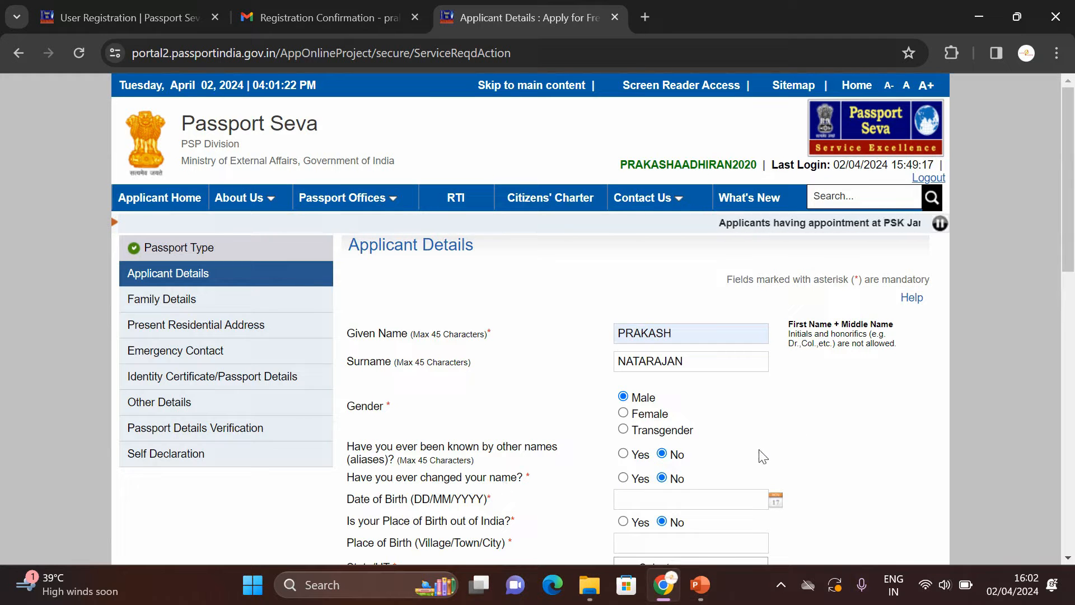
scroll(1029, 266, "down", 3)
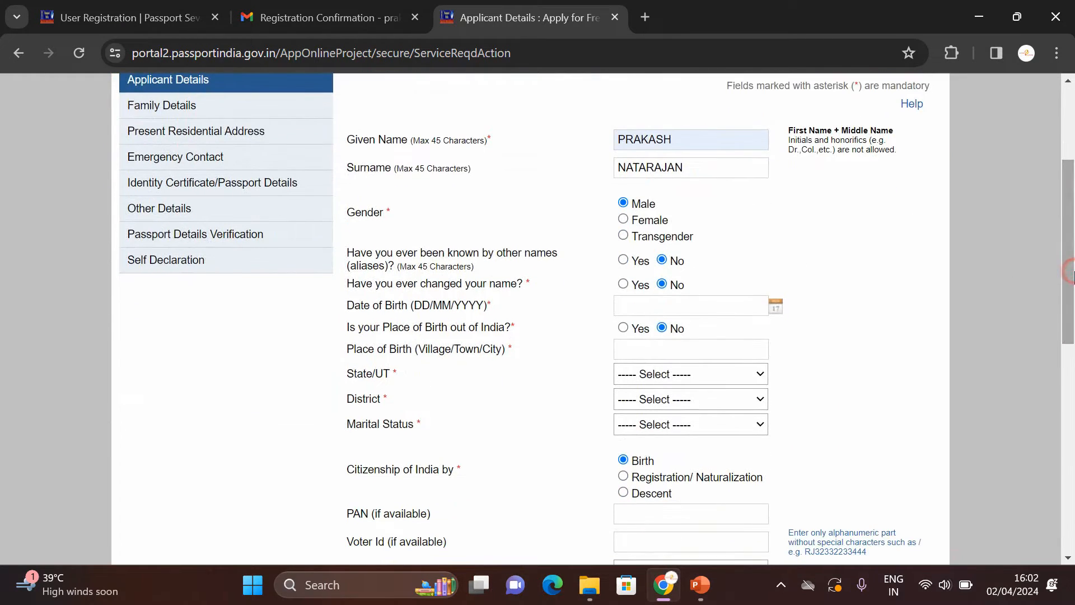
left_click(666, 299)
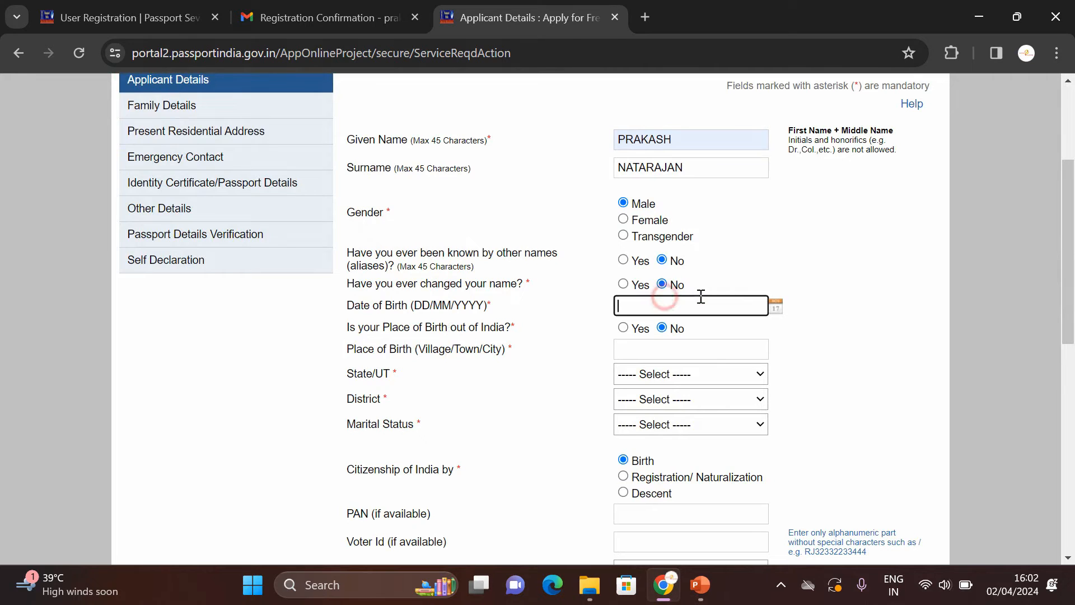
left_click(775, 306)
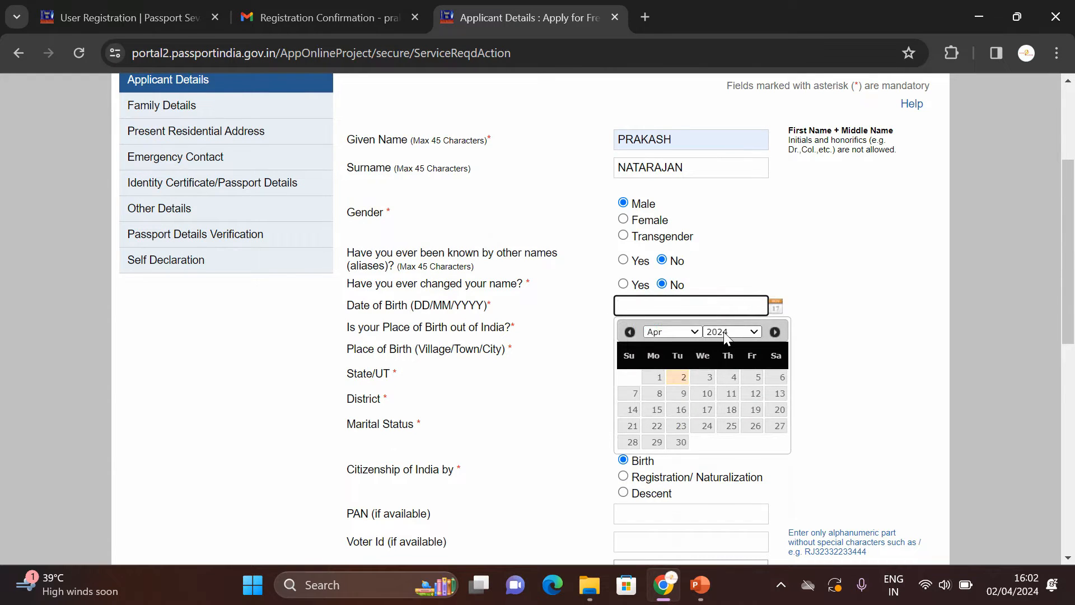
left_click(723, 331)
scroll(753, 360, "up", 6)
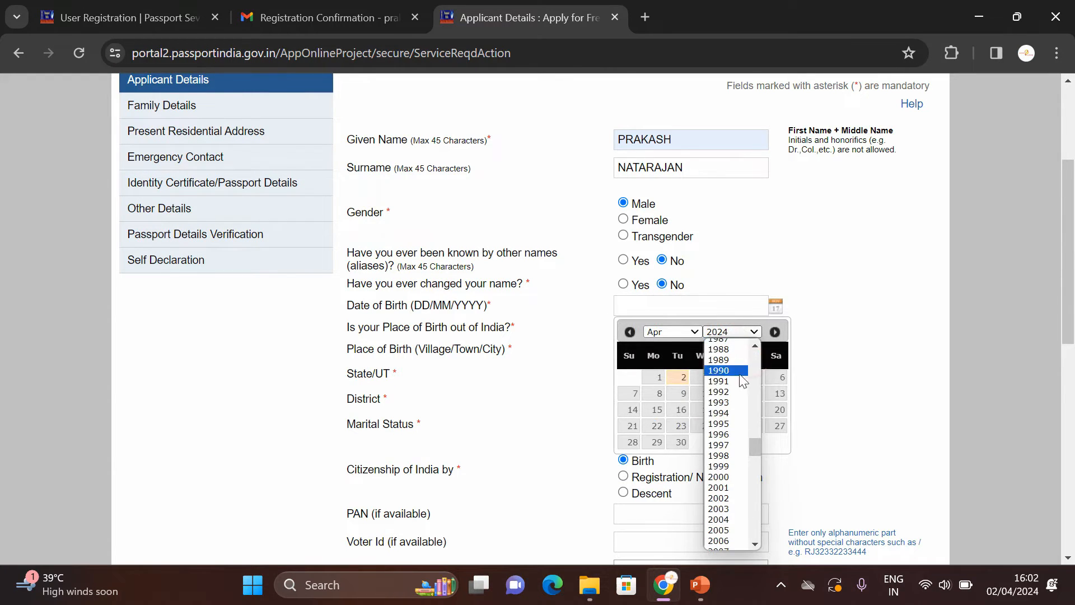
left_click(719, 391)
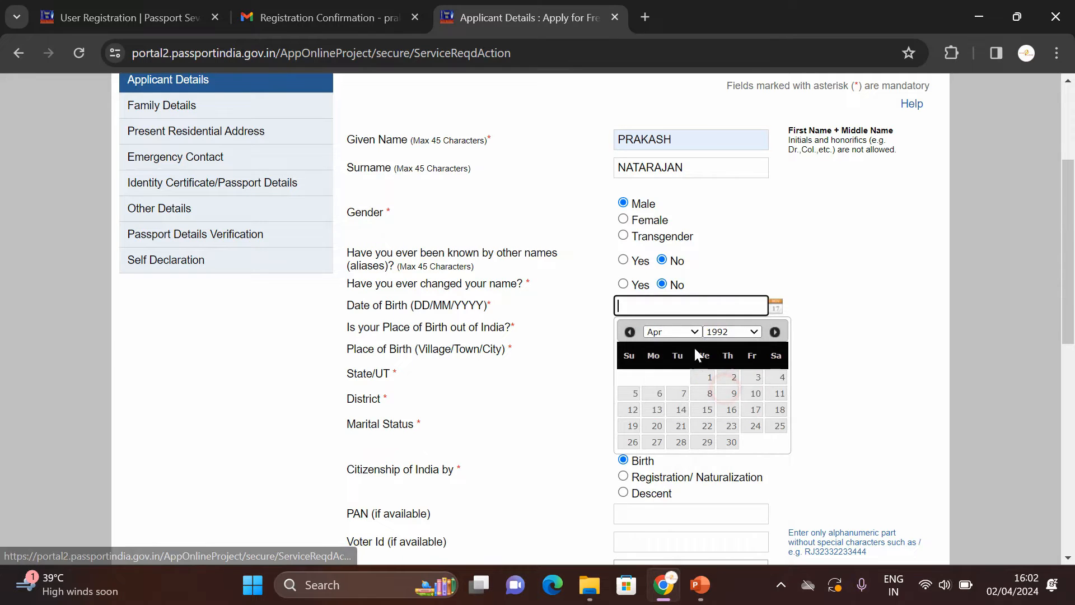
left_click(681, 332)
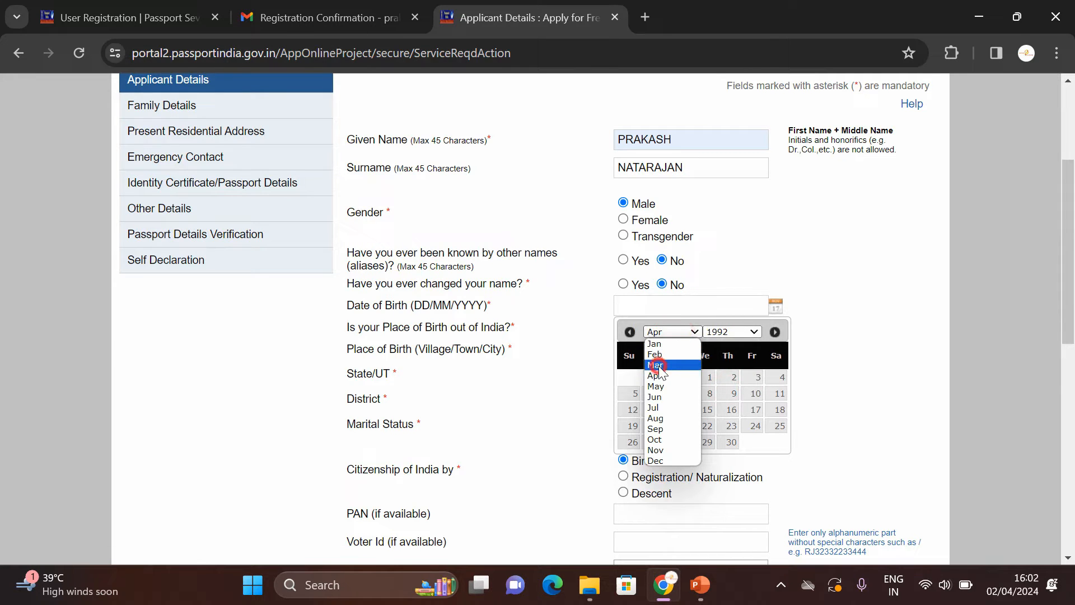
left_click(656, 364)
left_click(707, 427)
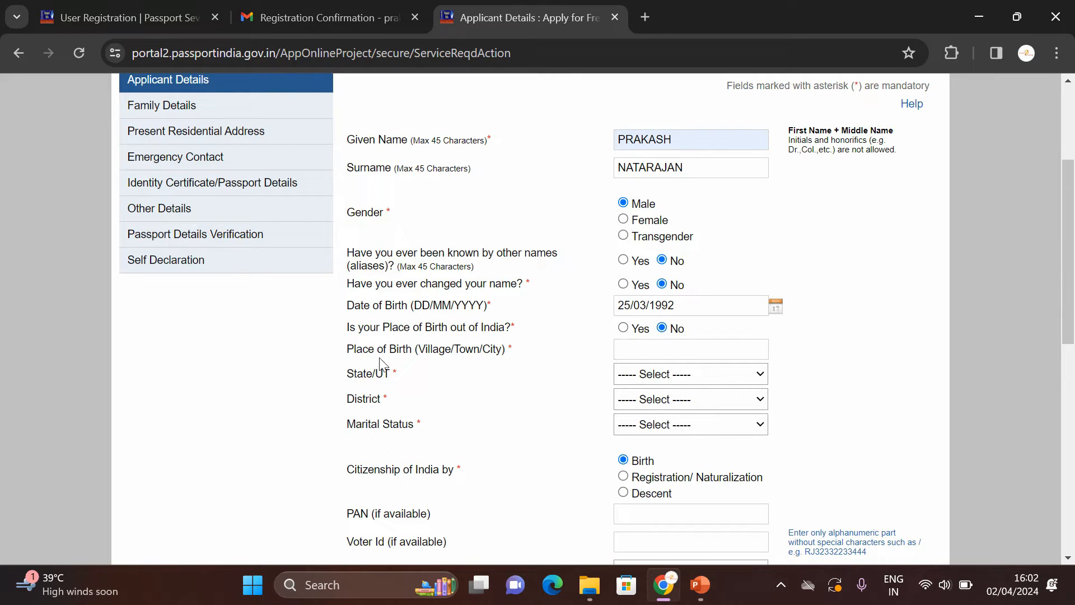
left_click(659, 355)
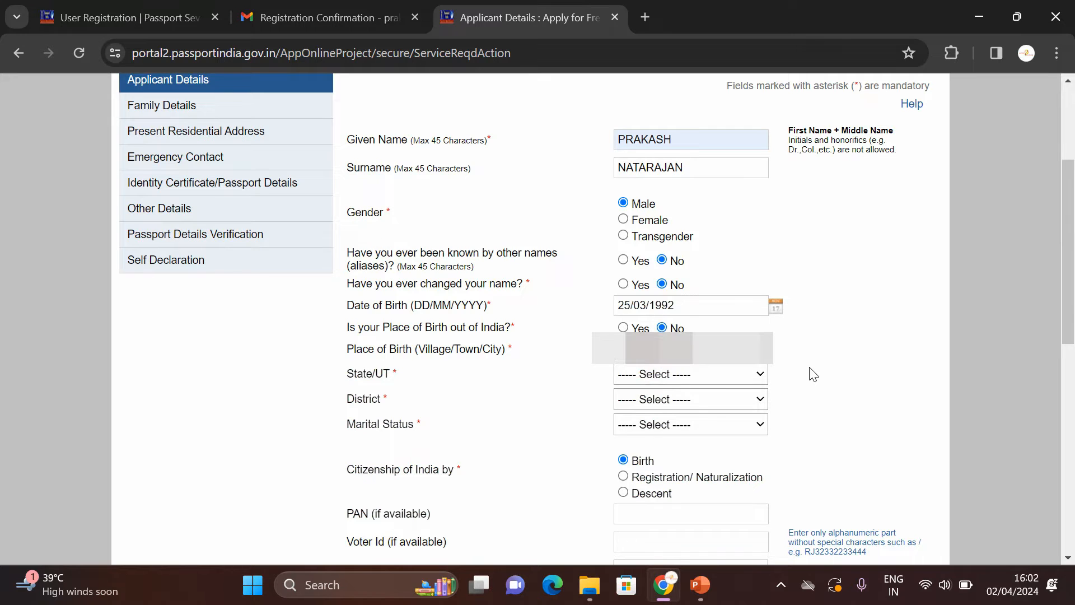
Step: Set the birth state to Tamil Nadu and the district to Erode
left_click(704, 374)
key("t")
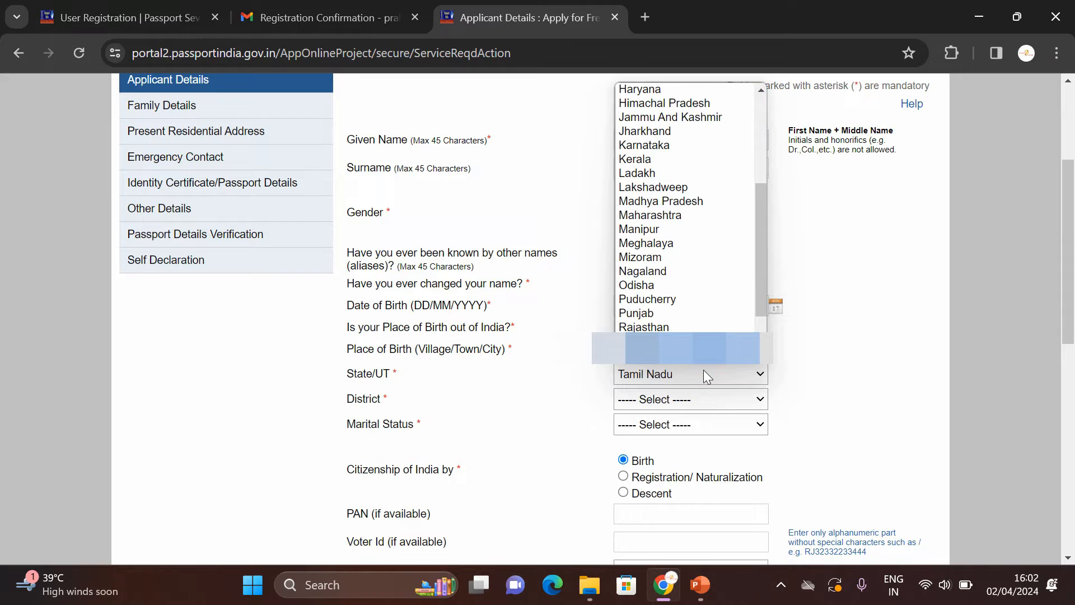
key("Return")
left_click(681, 395)
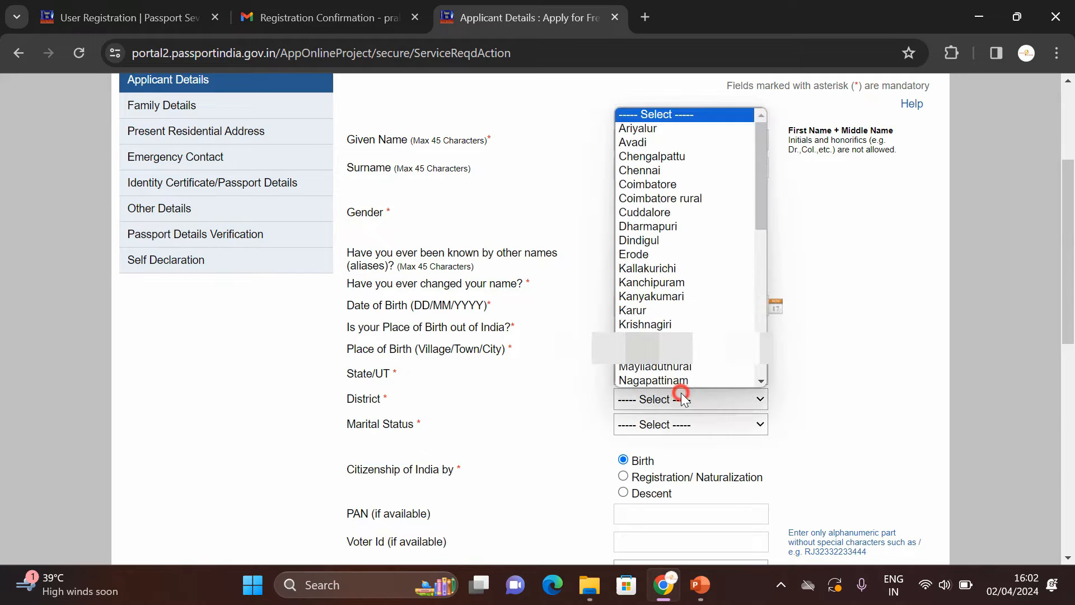
scroll(667, 305, "down", 1)
left_click(646, 226)
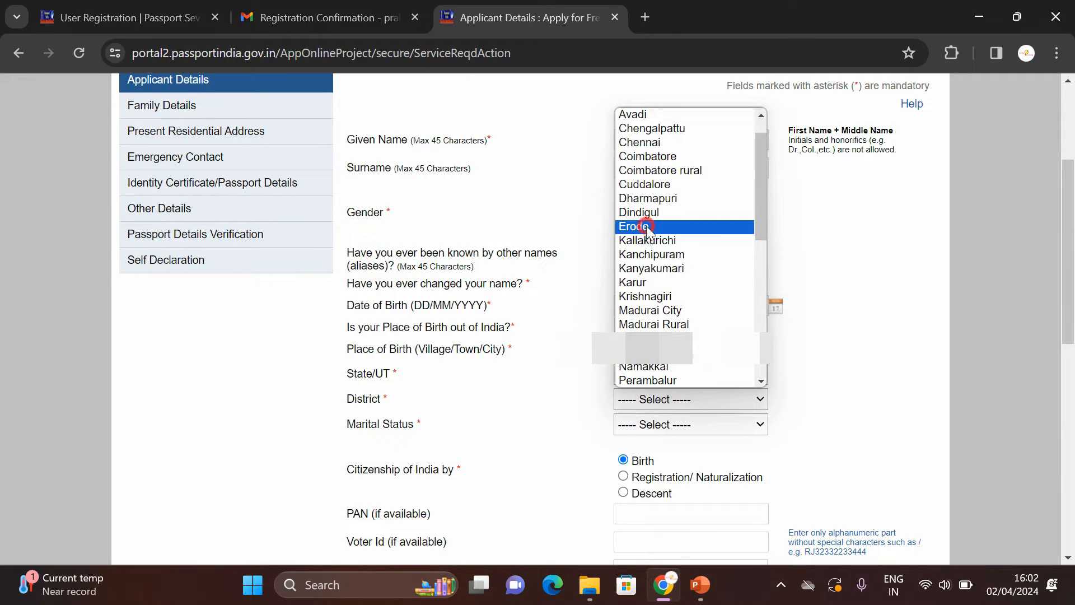
Step: Set marital status to Married, enter the PAN, choose Private employment, and answer No to government servant
left_click(649, 429)
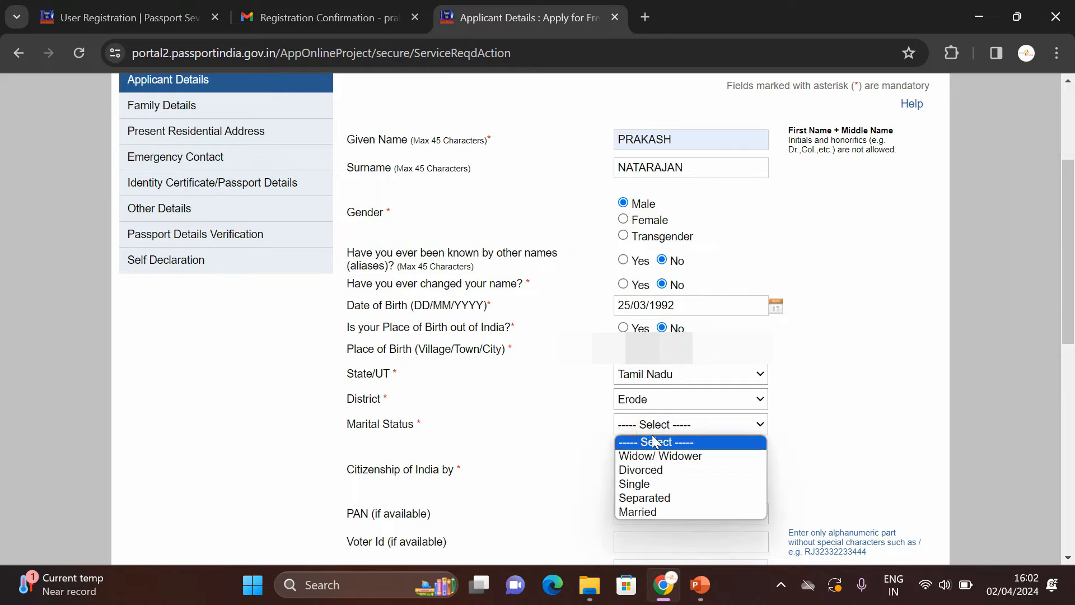
left_click(671, 513)
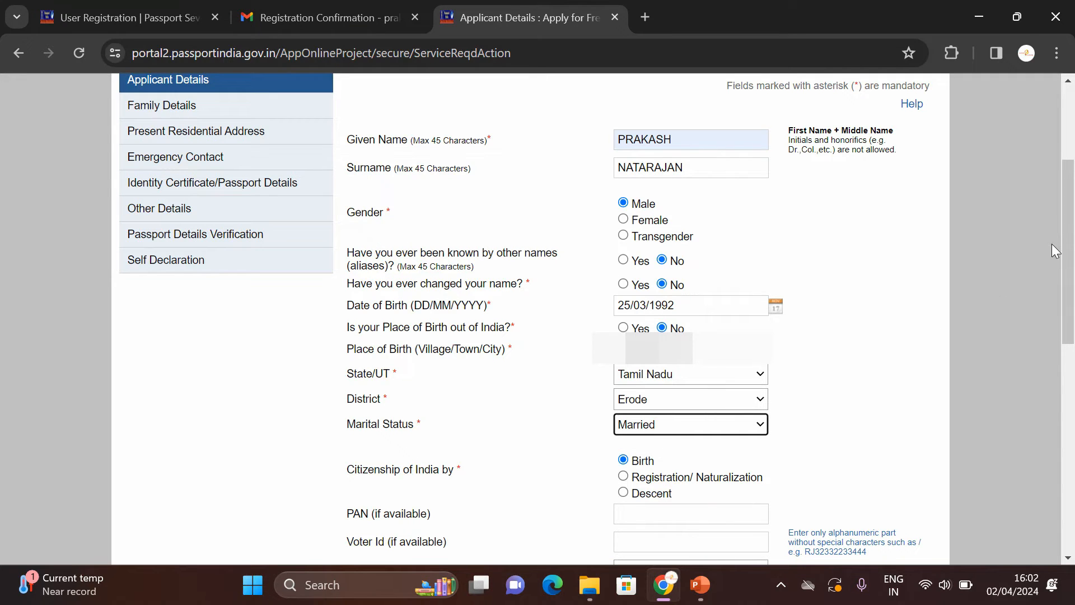
scroll(655, 307, "down", 3)
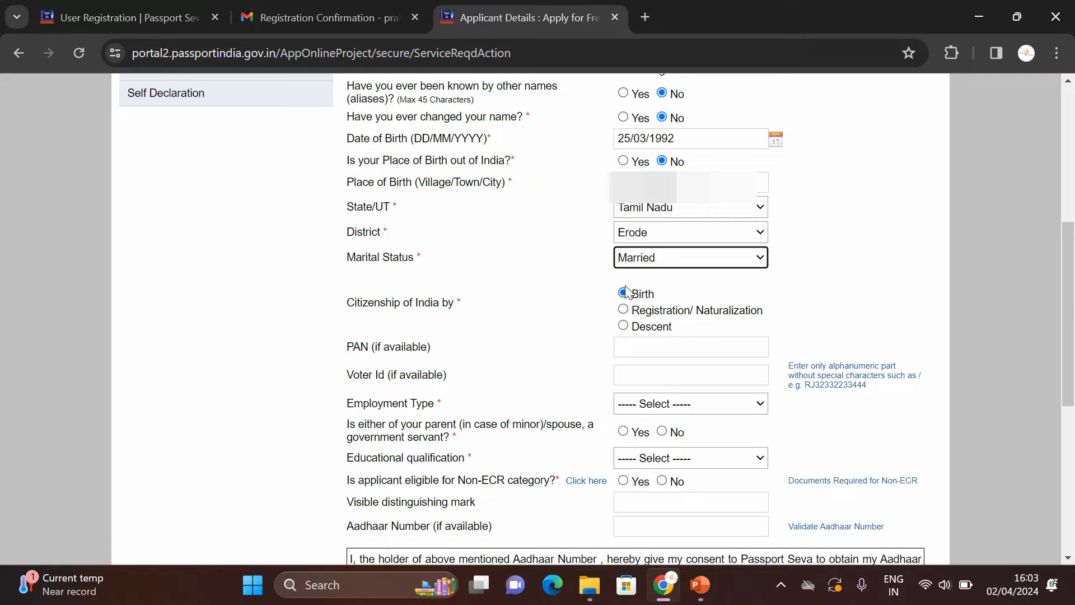
left_click(630, 348)
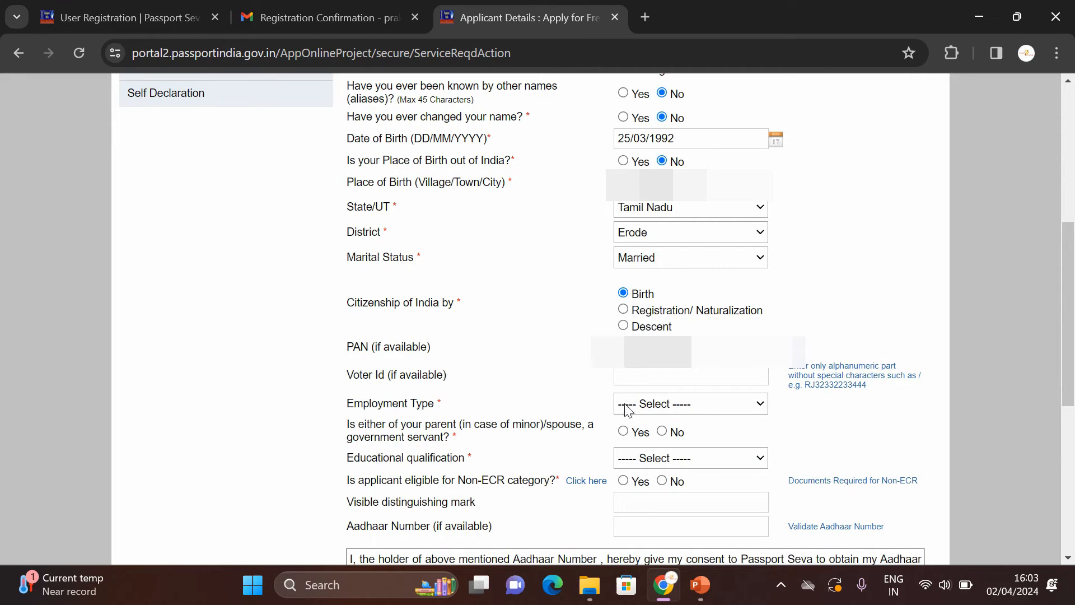
left_click(655, 404)
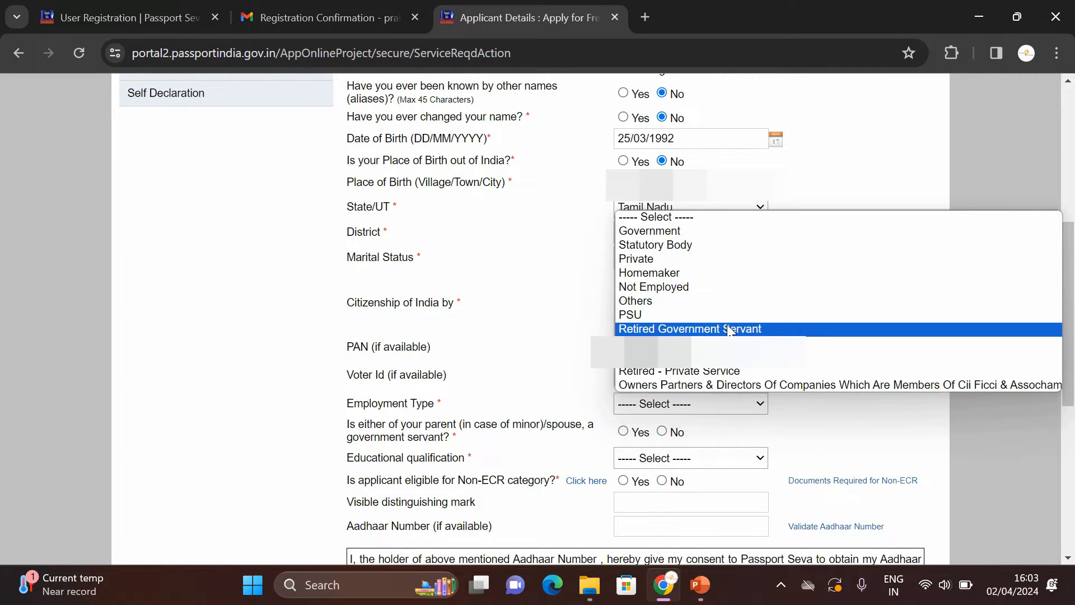
left_click(707, 262)
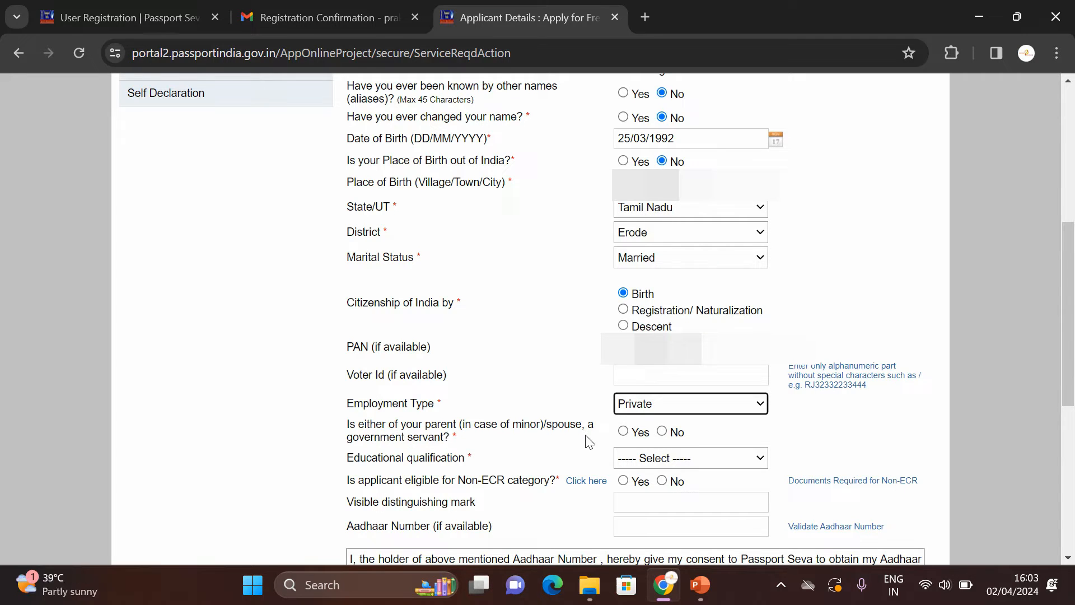
left_click(662, 432)
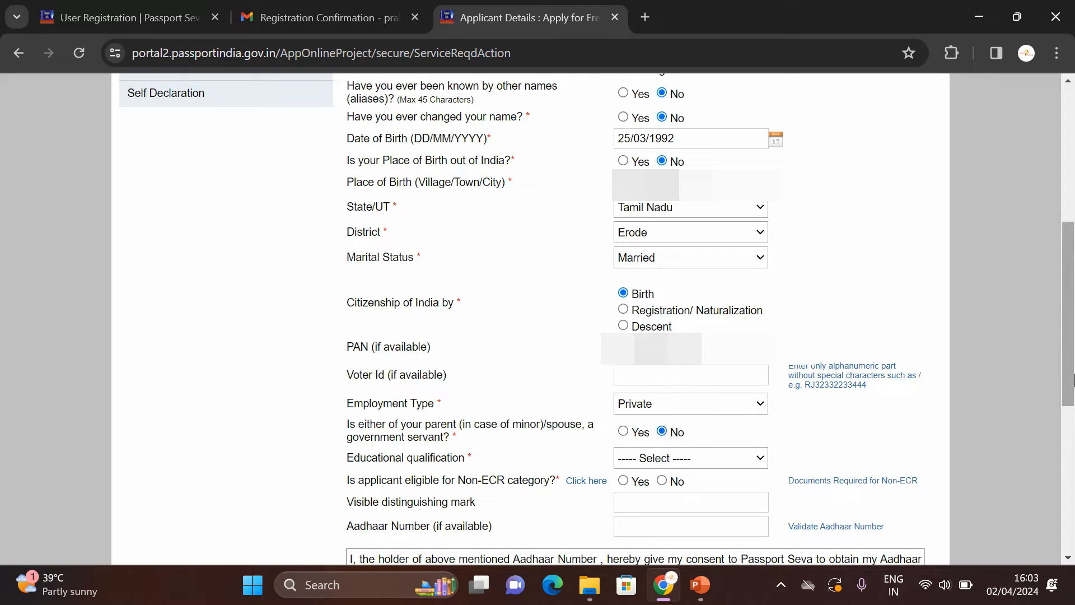
scroll(664, 436, "down", 3)
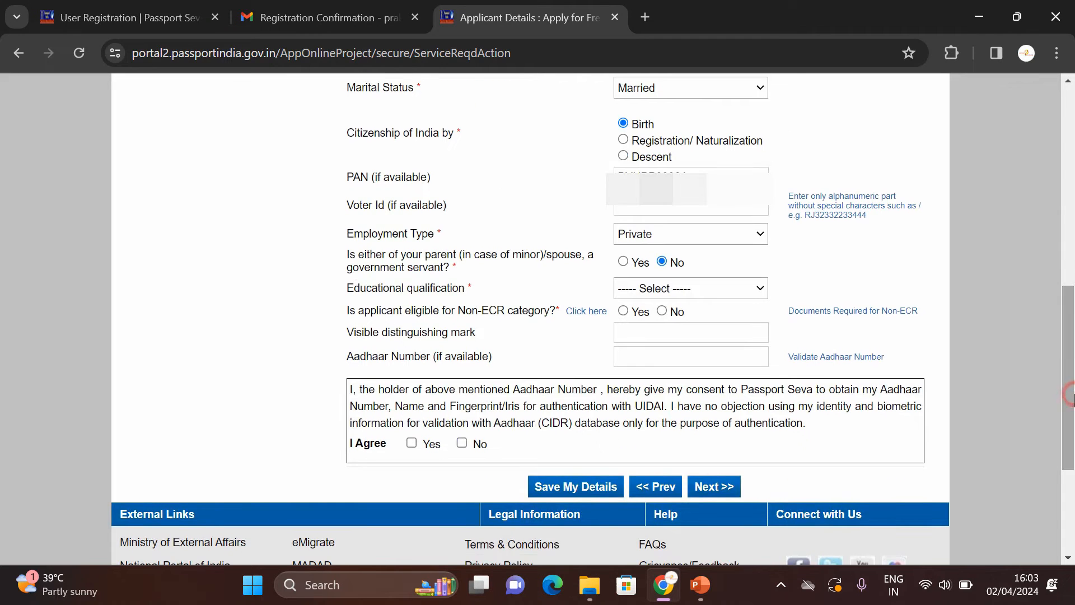
Step: Choose Graduate And Above as the educational qualification
left_click(659, 289)
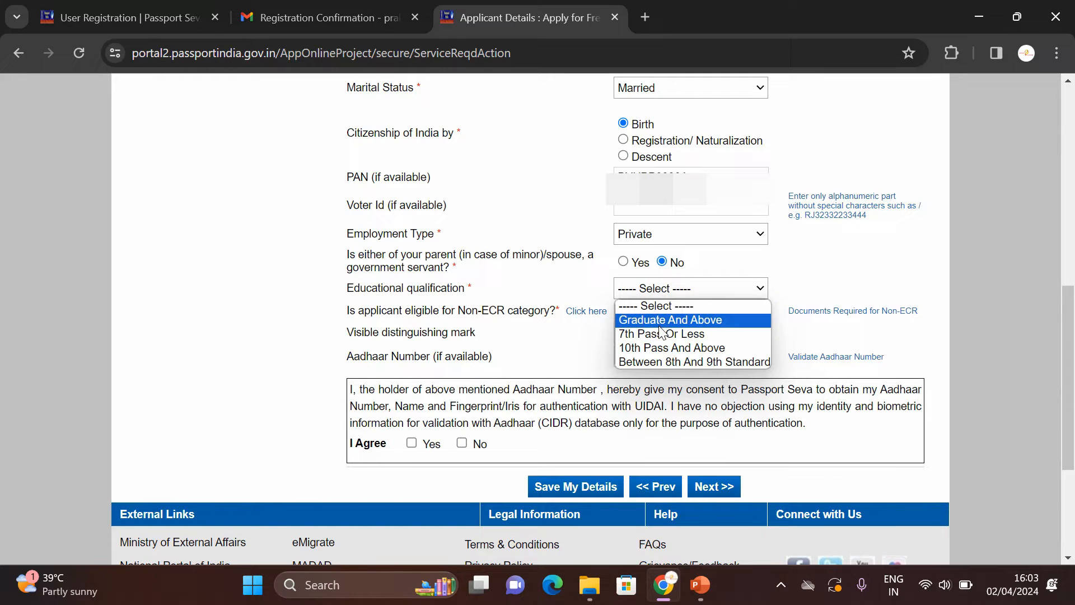
left_click(661, 320)
left_click(677, 290)
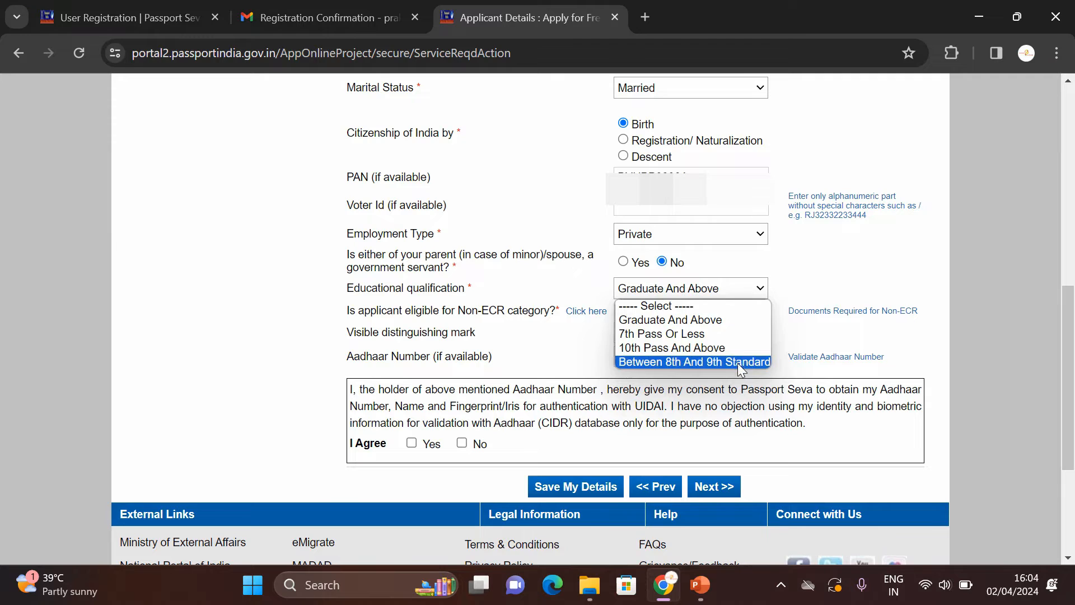
left_click(721, 321)
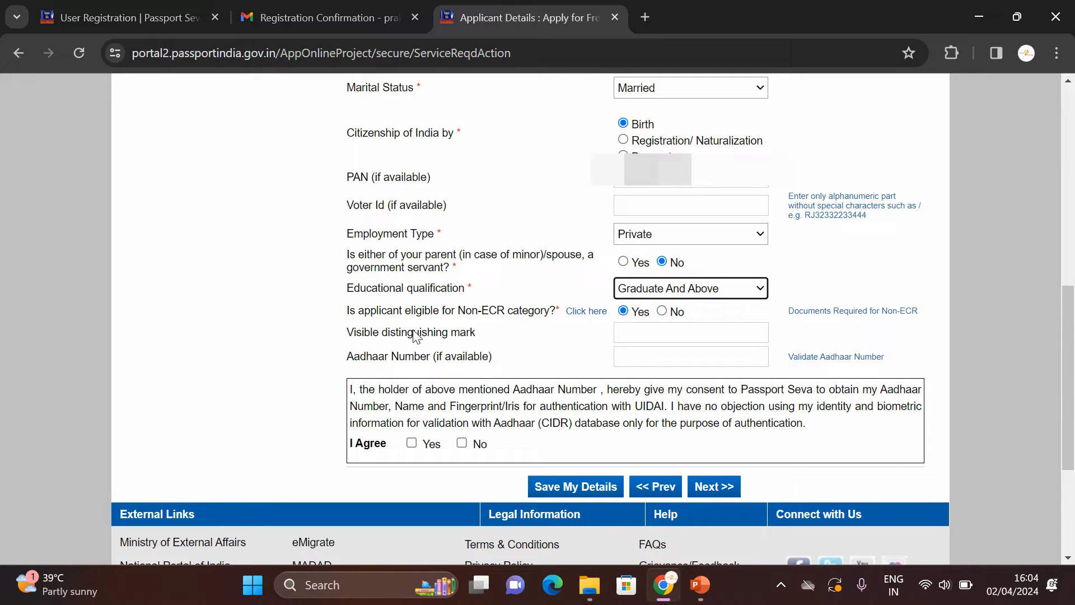
Step: Enter the right-hand finger mole as distinguishing mark and the applicant's Aadhaar number
left_click(644, 335)
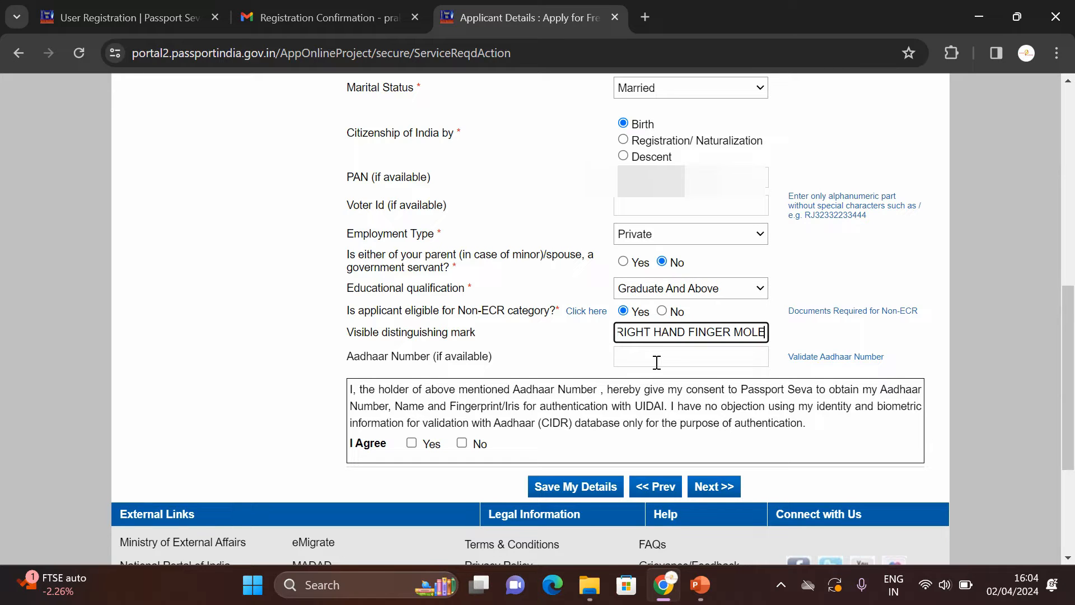
left_click(730, 360)
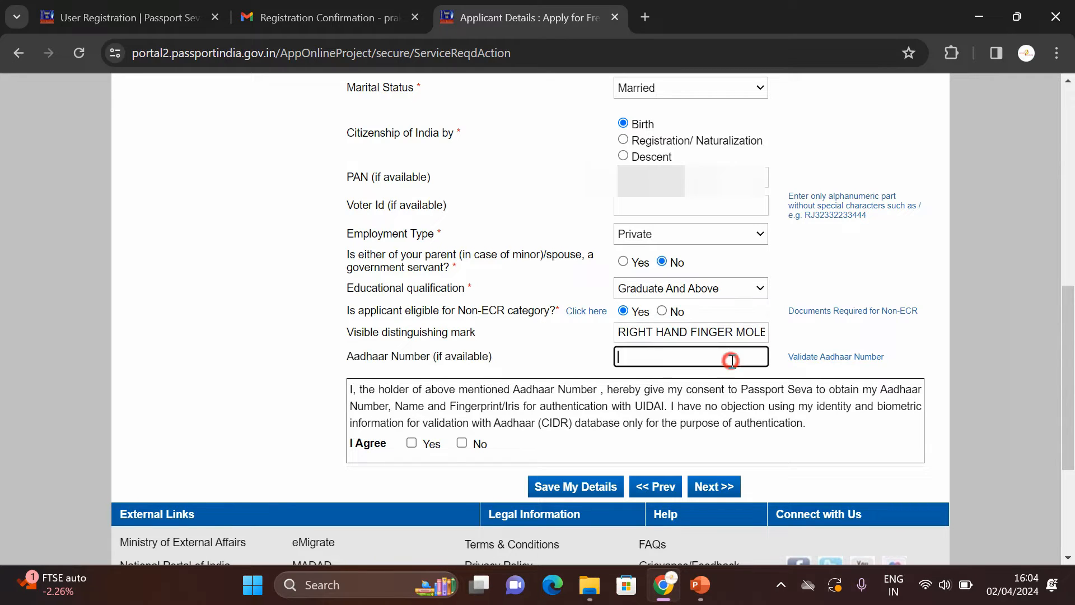
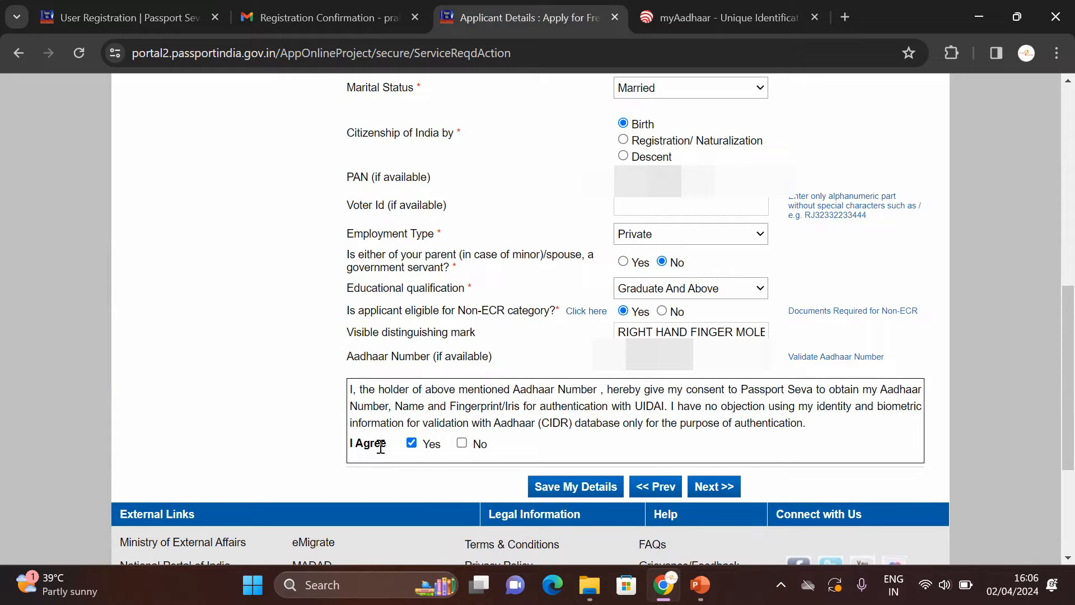
Step: On the Family Details page, fill in the father's and mother's given names, then reach the spouse's name field
left_click(726, 488)
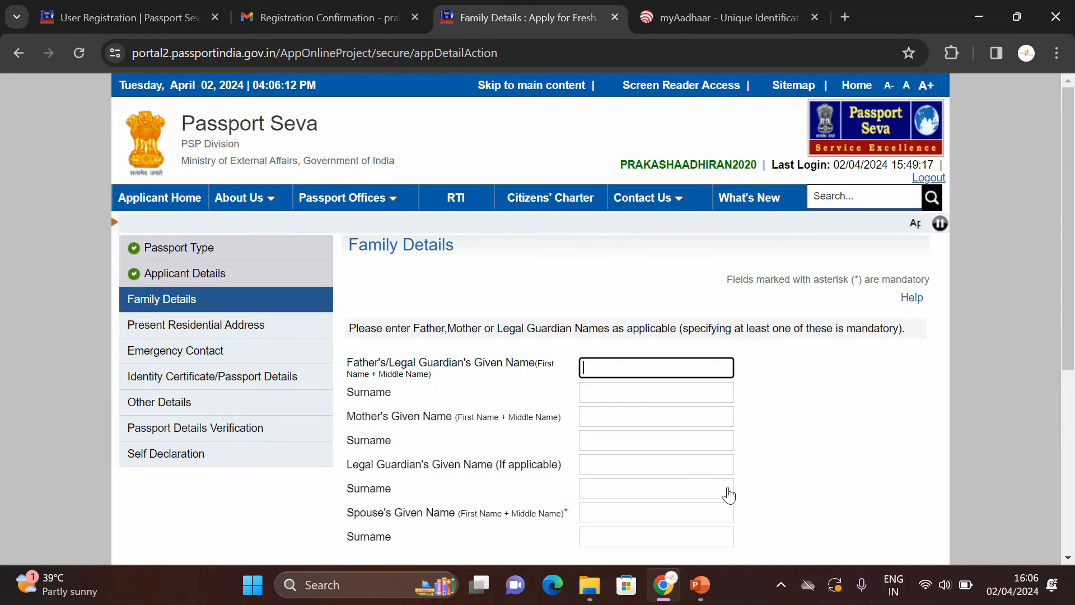
left_click(613, 369)
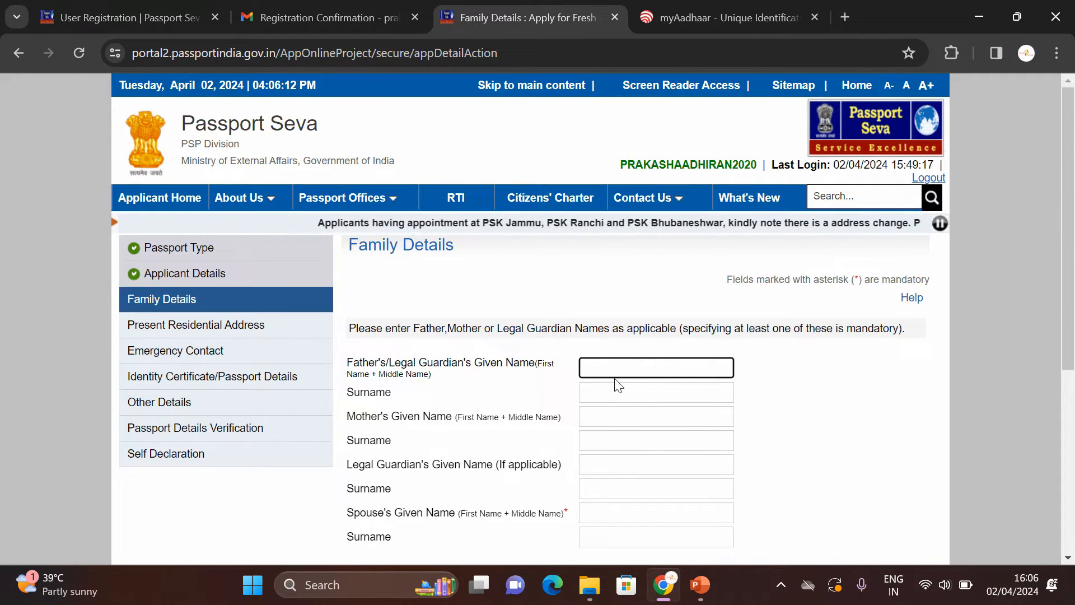
type("NATARAJAN")
left_click(592, 418)
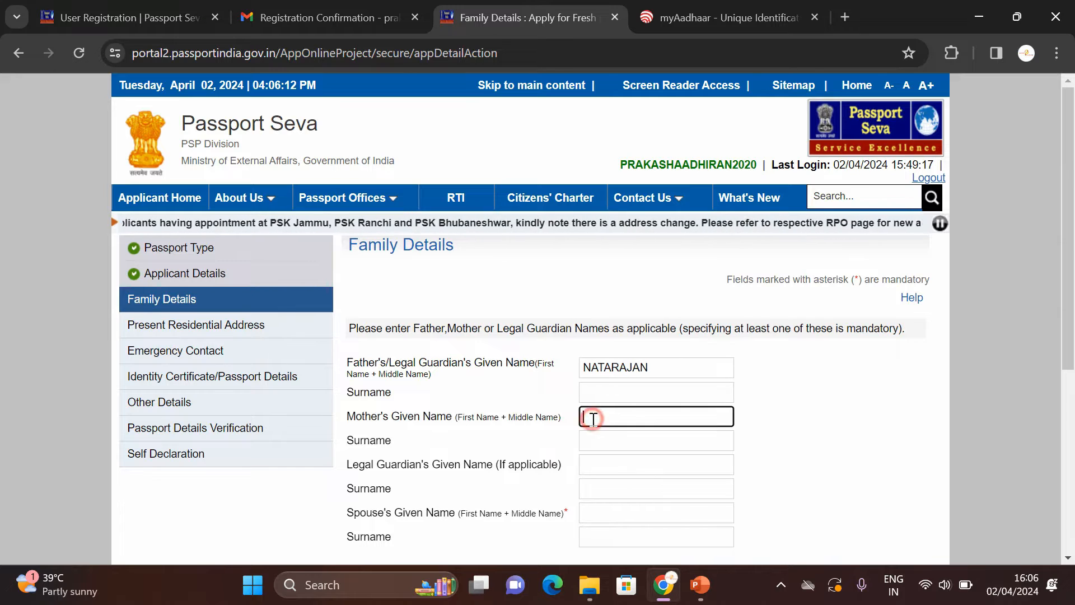
type("KARUPPA")
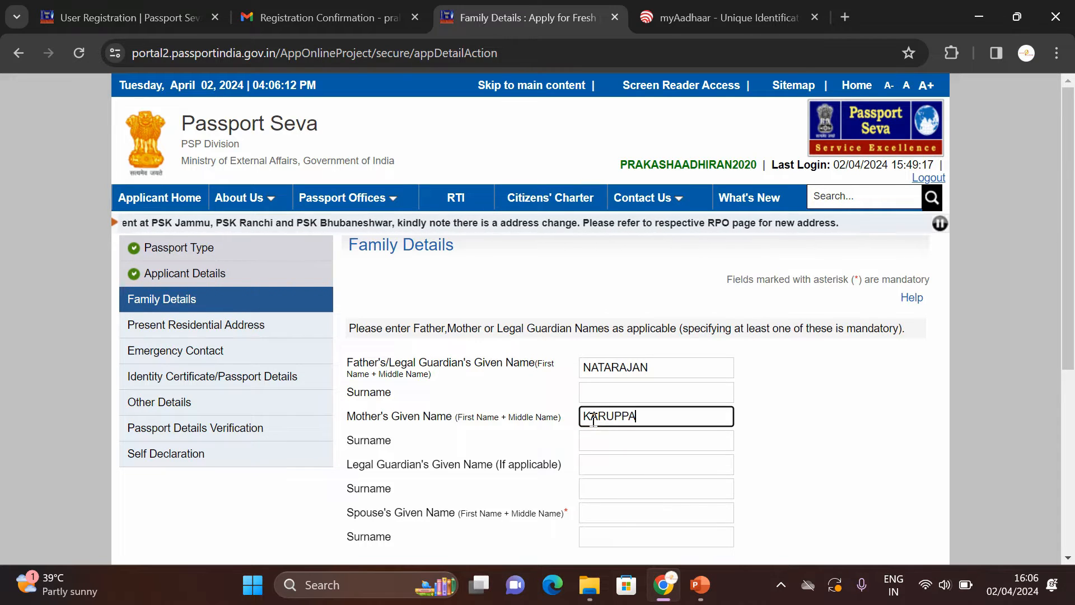
scroll(370, 317, "down", 3)
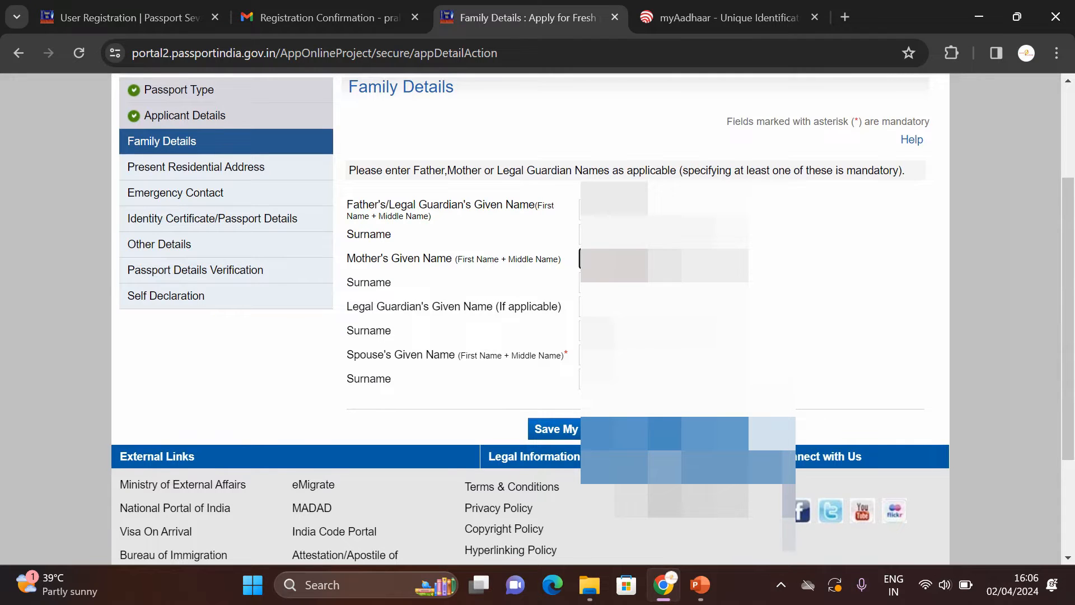
left_click(631, 356)
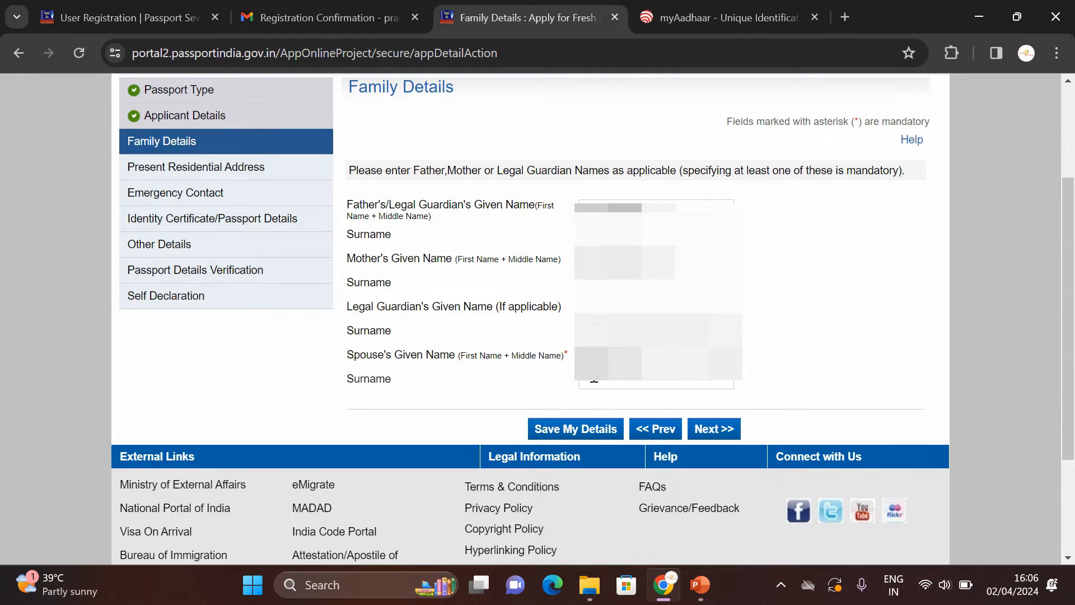
Step: Open the present residential address section and enter the house number and street
left_click(721, 430)
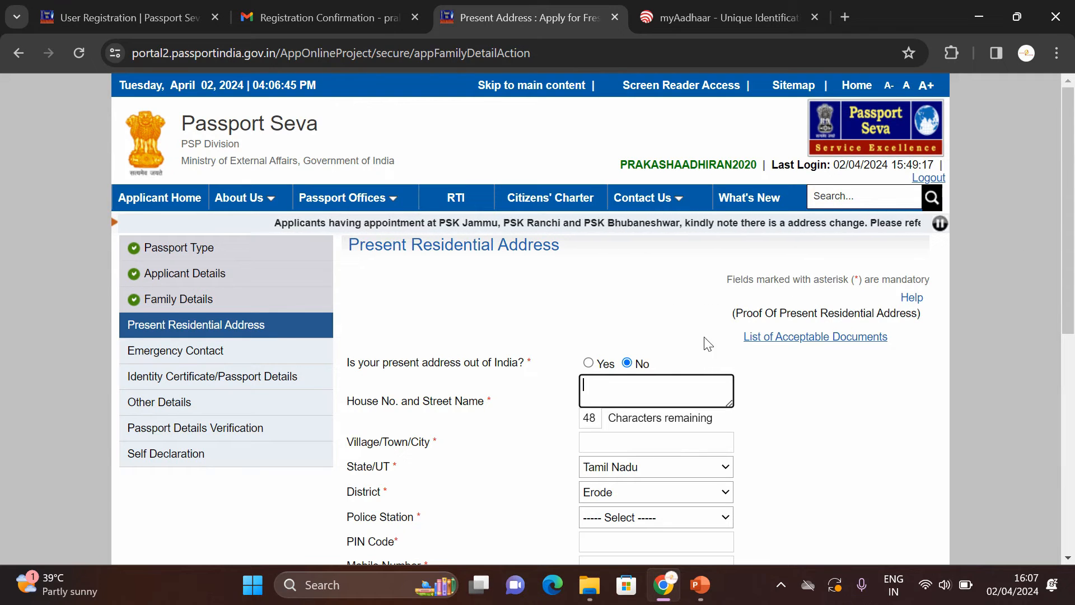
left_click(617, 393)
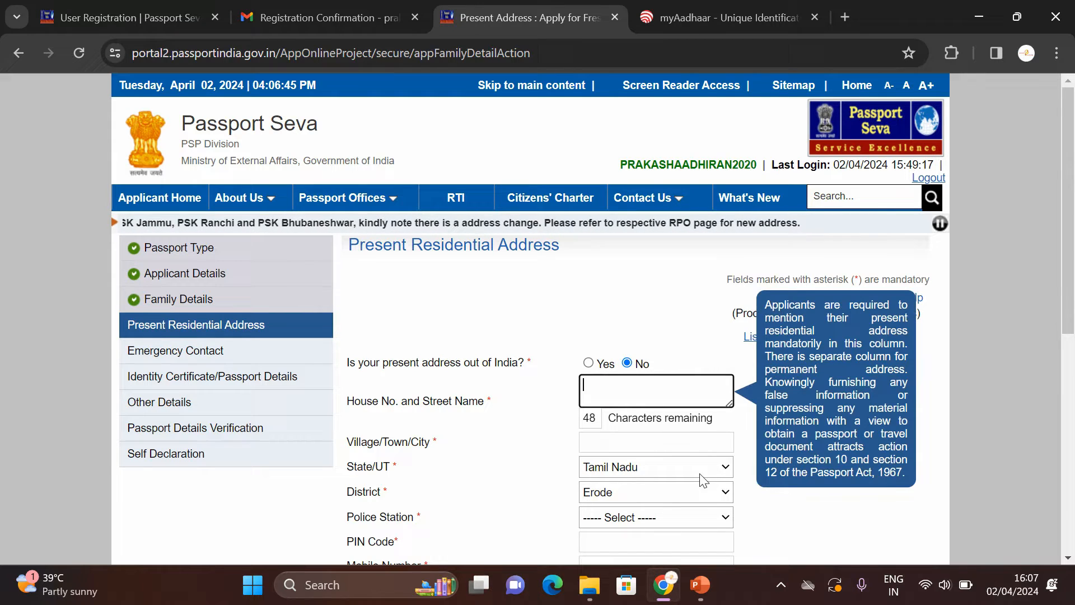
left_click(768, 520)
left_click(598, 394)
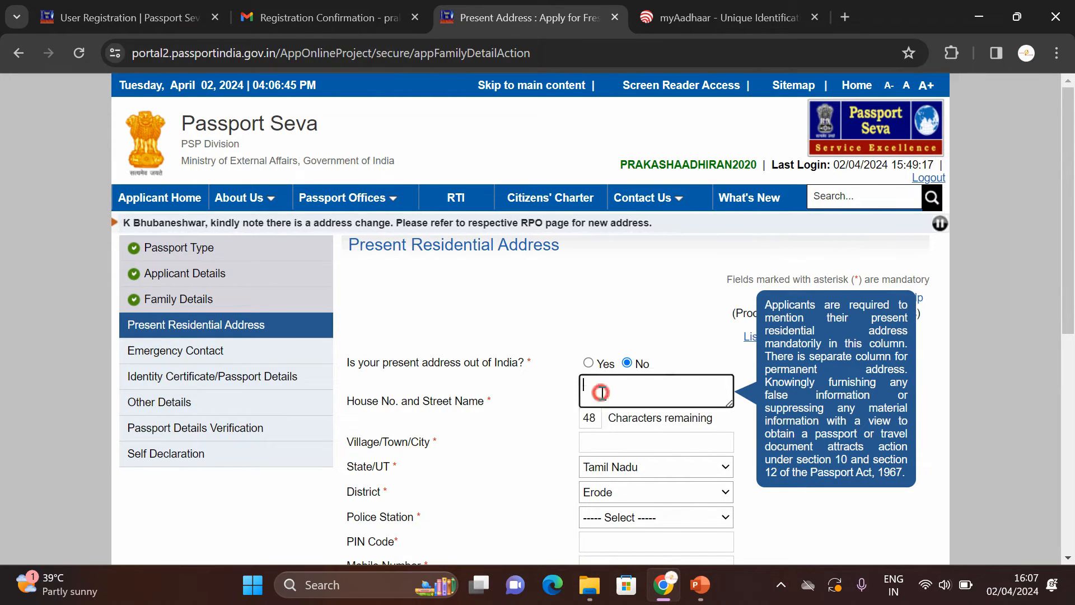
type("4")
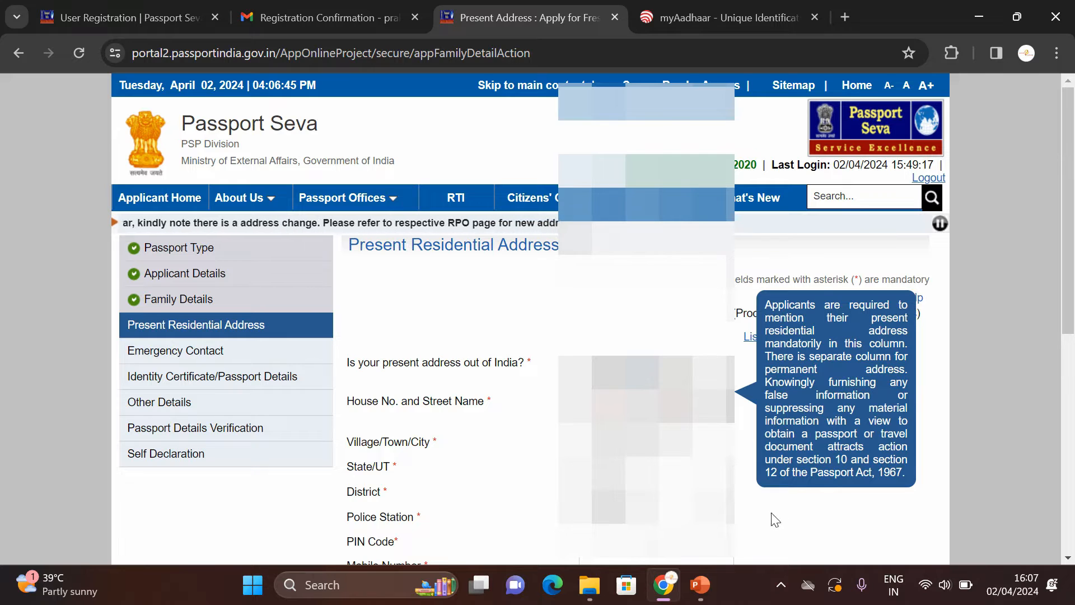
scroll(1060, 244, "down", 3)
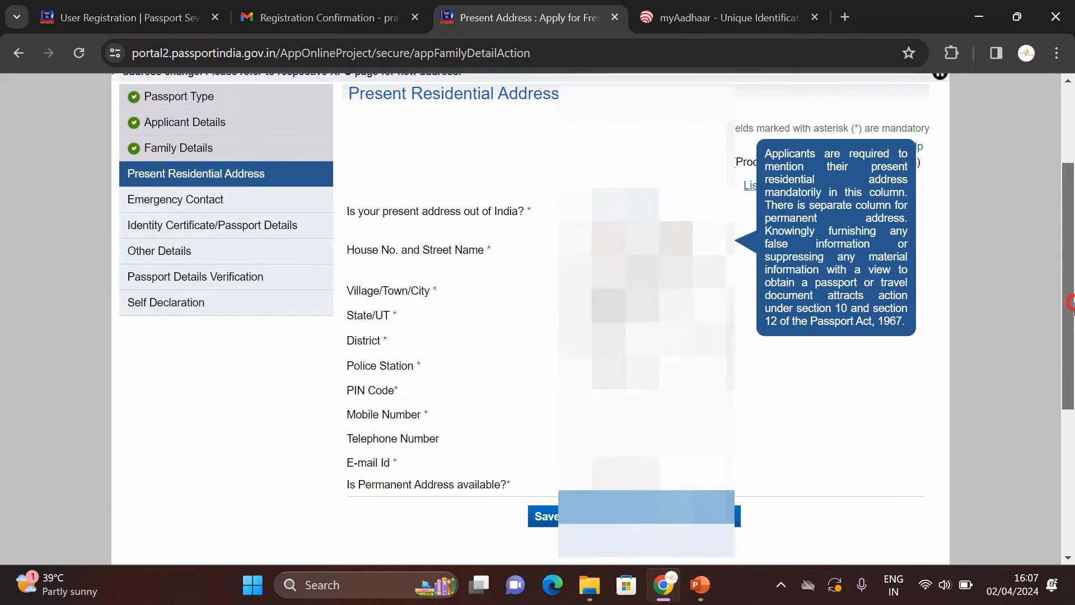
Step: Choose the local police station, fill PIN, mobile and e-mail, and mark permanent address available and same
left_click(627, 348)
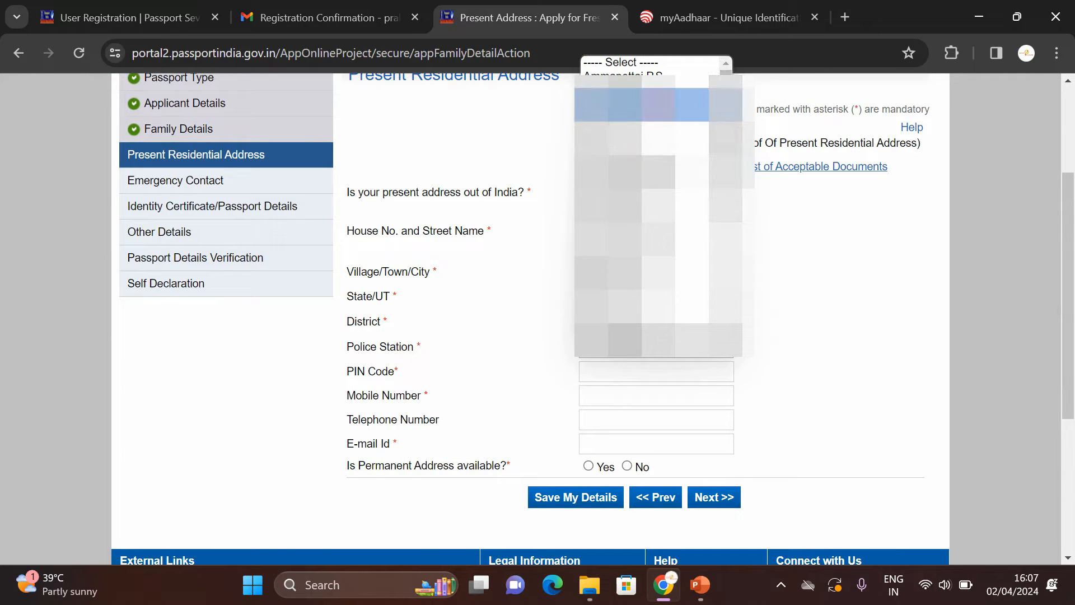
left_click(649, 104)
left_click(643, 370)
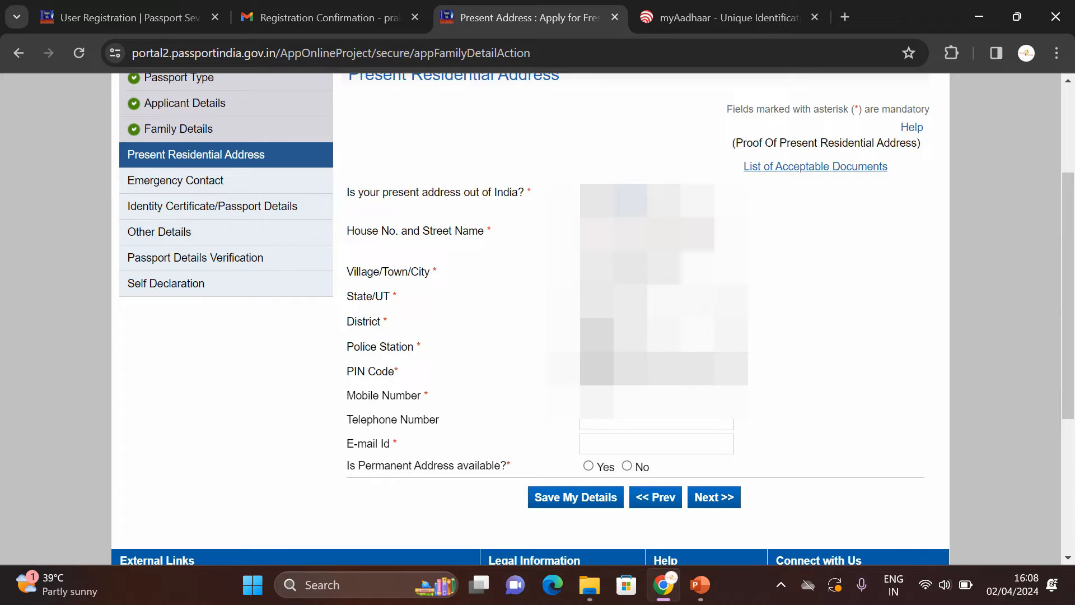
left_click(644, 395)
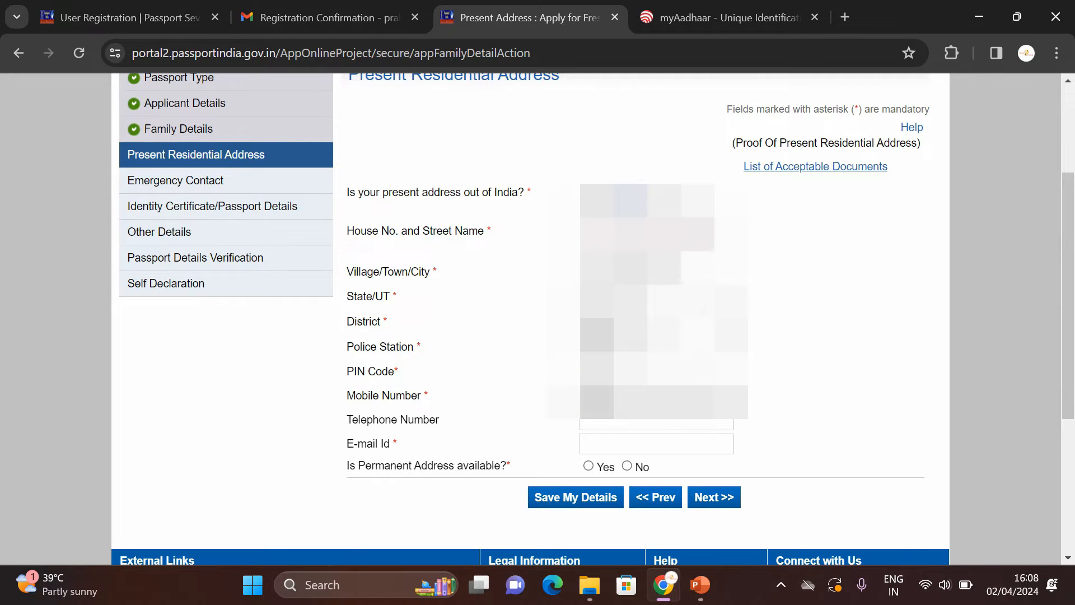
left_click(817, 391)
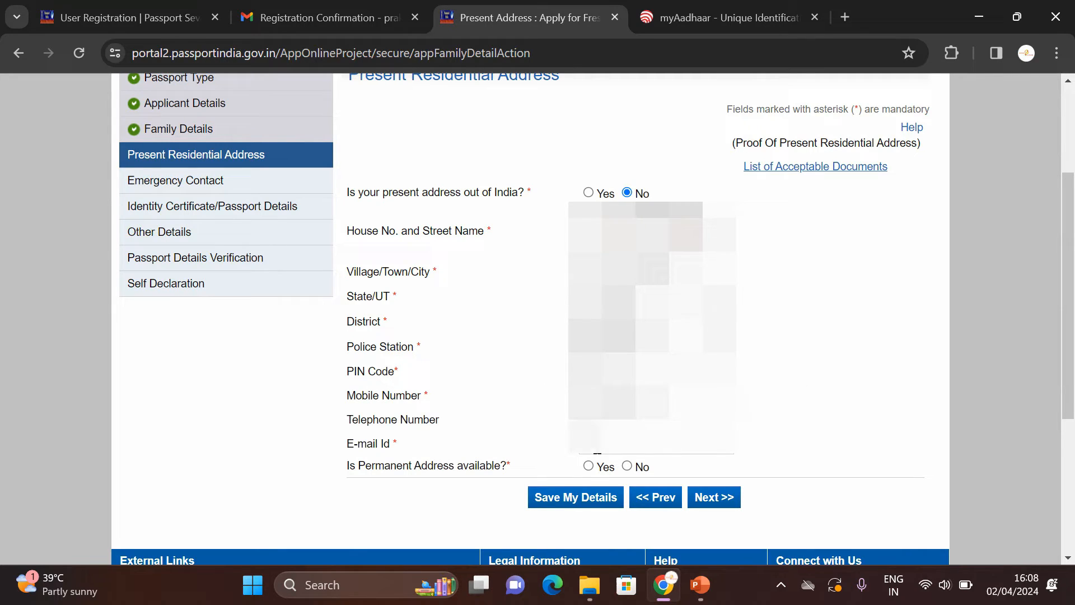
left_click(598, 445)
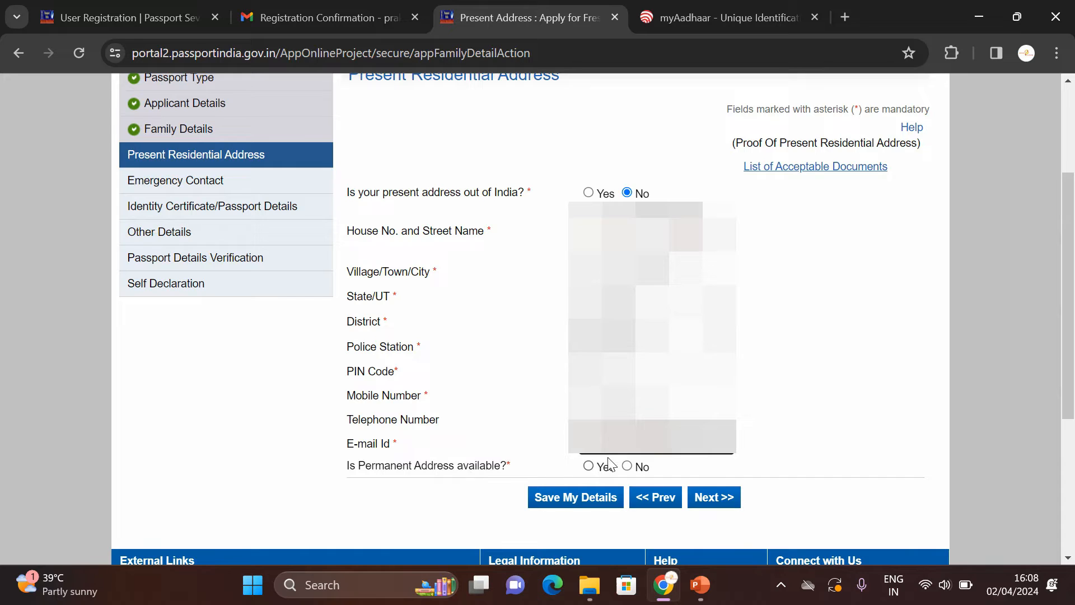
left_click(844, 401)
left_click(588, 466)
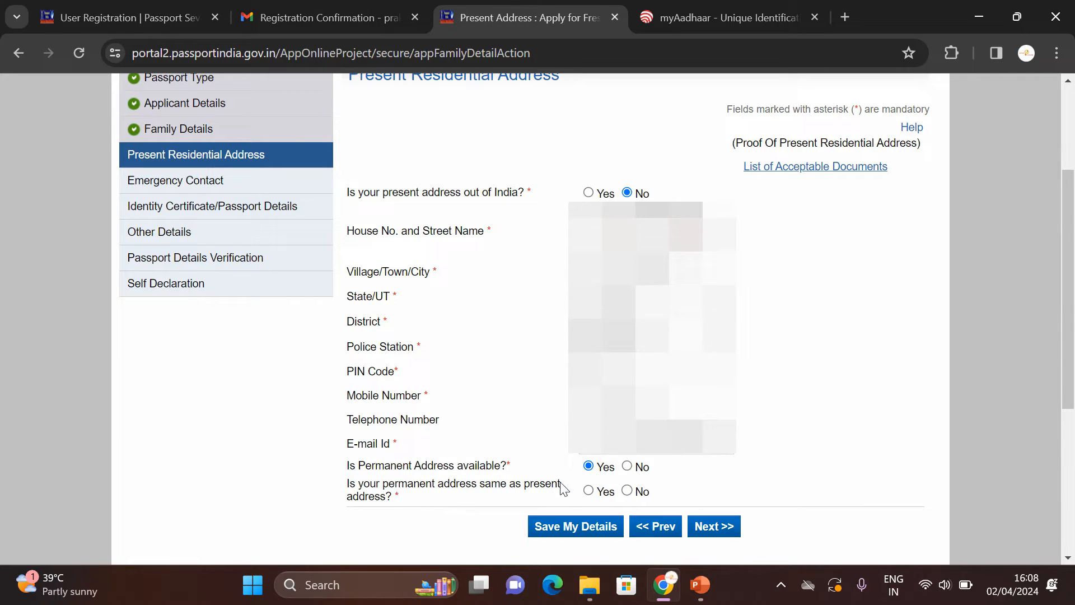
left_click(589, 491)
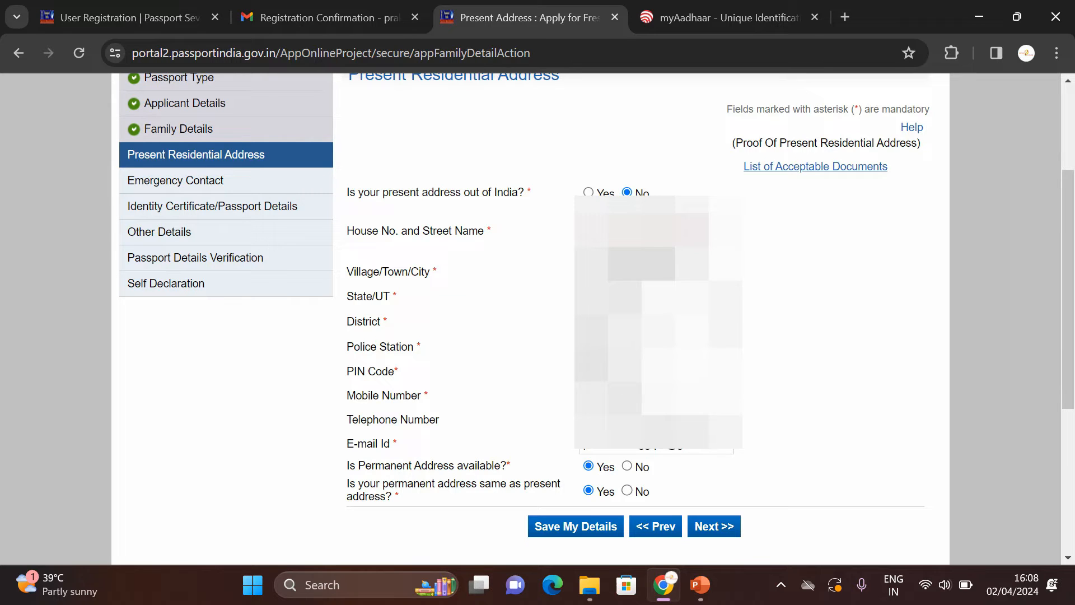
Step: Save the address, agree to SMS updates, and acknowledge the RPO Coimbatore no-change notice
left_click(710, 529)
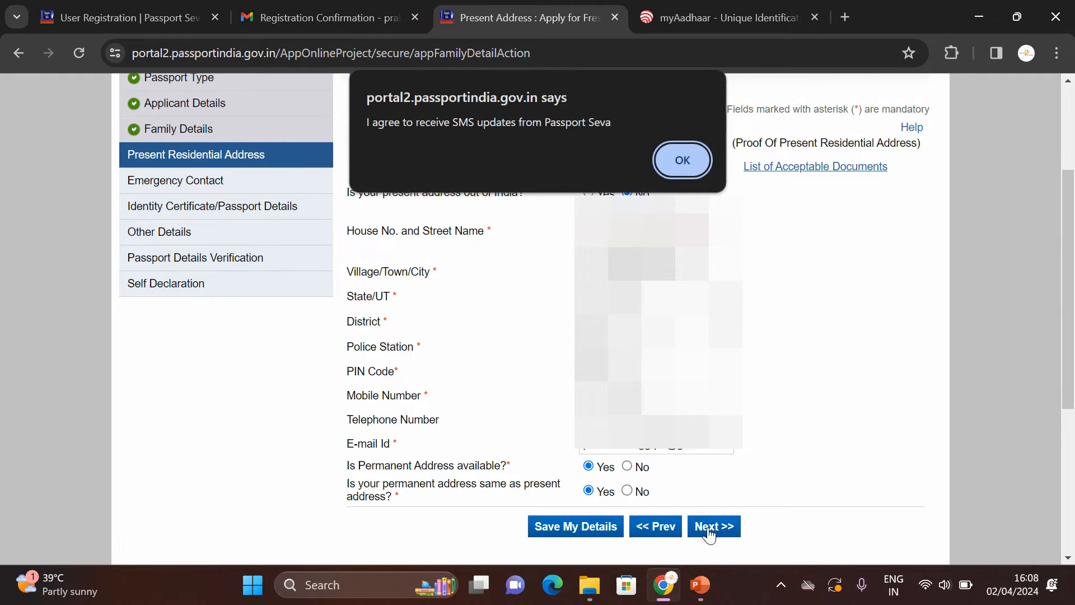
scroll(400, 140, "down", 1)
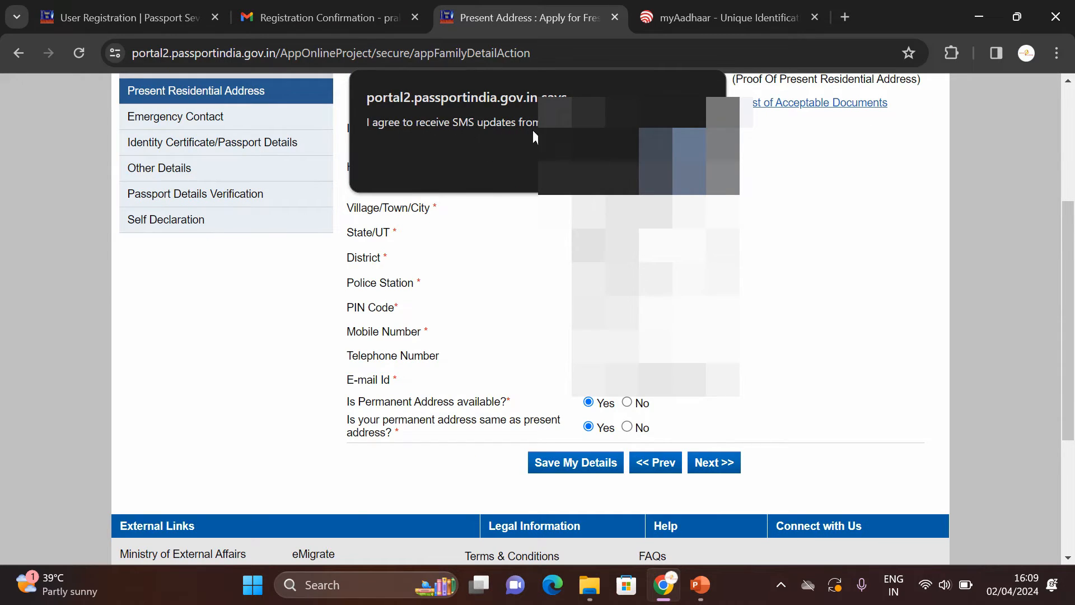
key("Return")
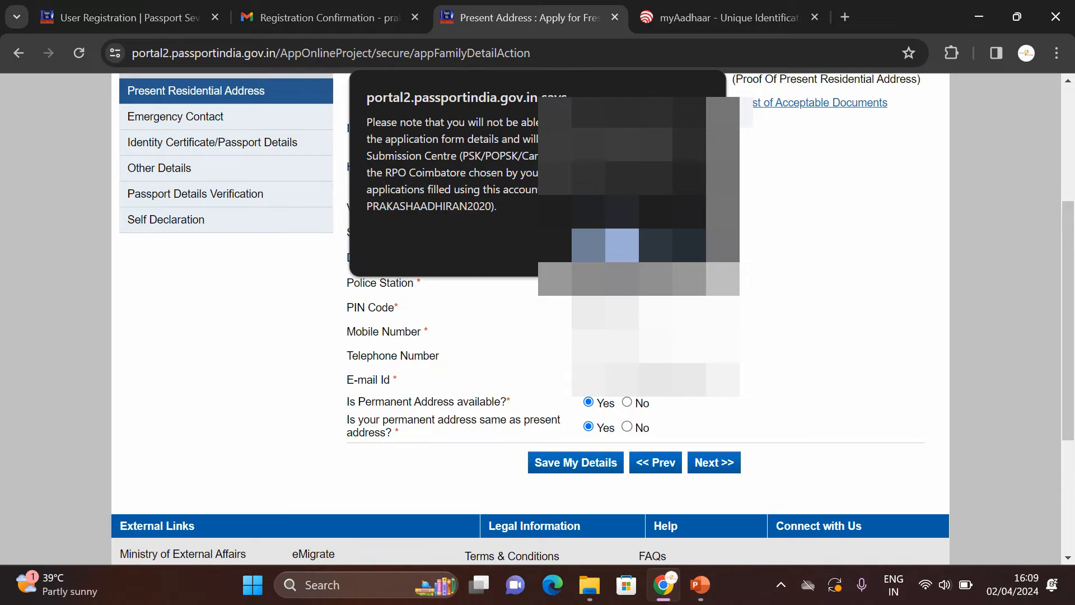
left_click(615, 246)
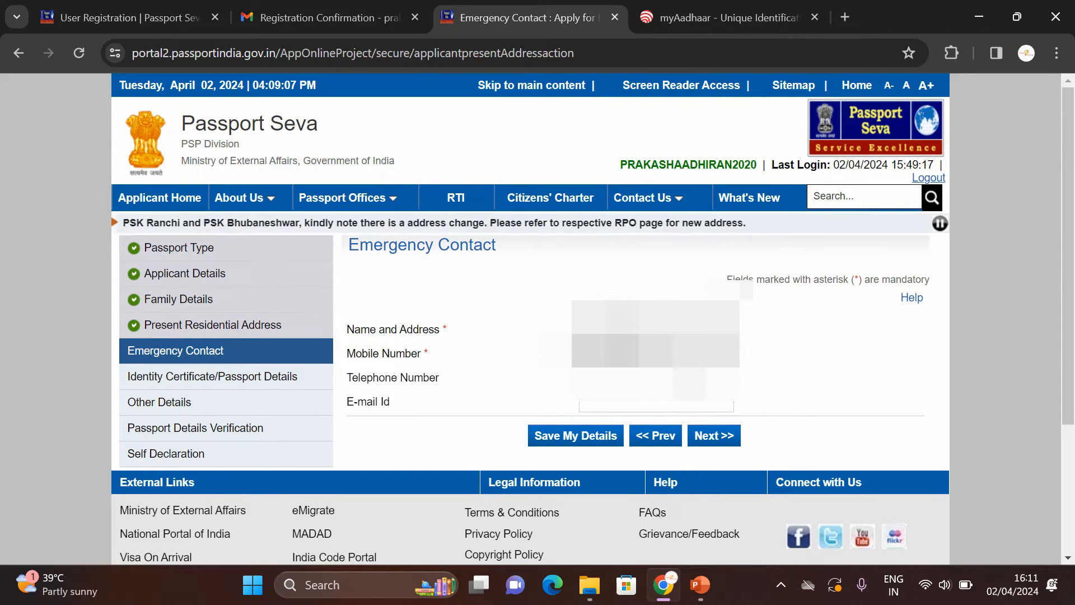
Step: Continue from the completed Emergency Contact section to the Previous Passport page
left_click(713, 438)
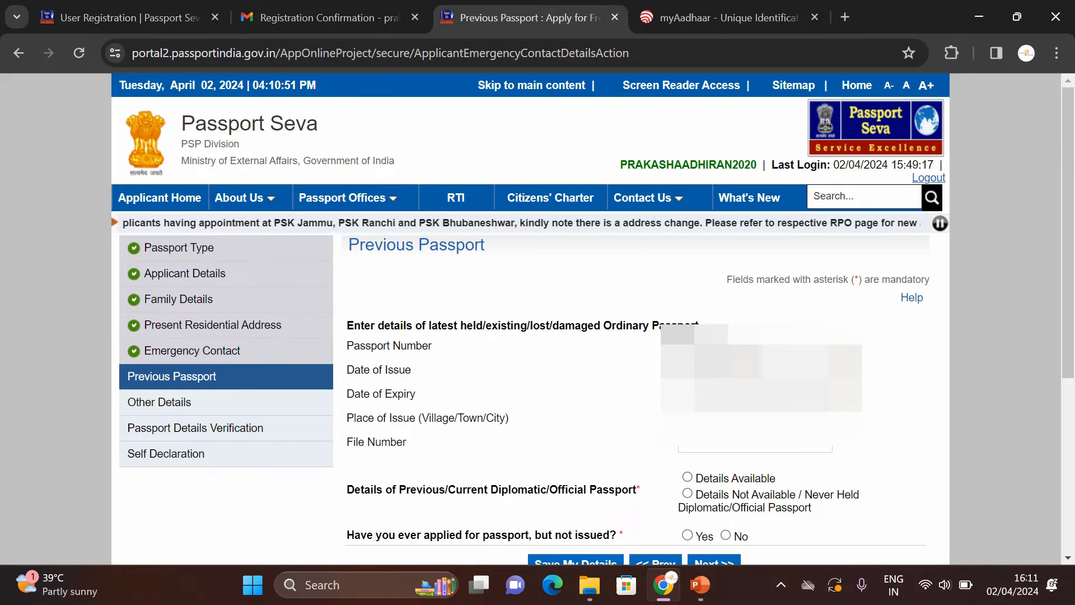
Step: Pick the previous passport's date of issue from the calendar
left_click(756, 369)
left_click(797, 398)
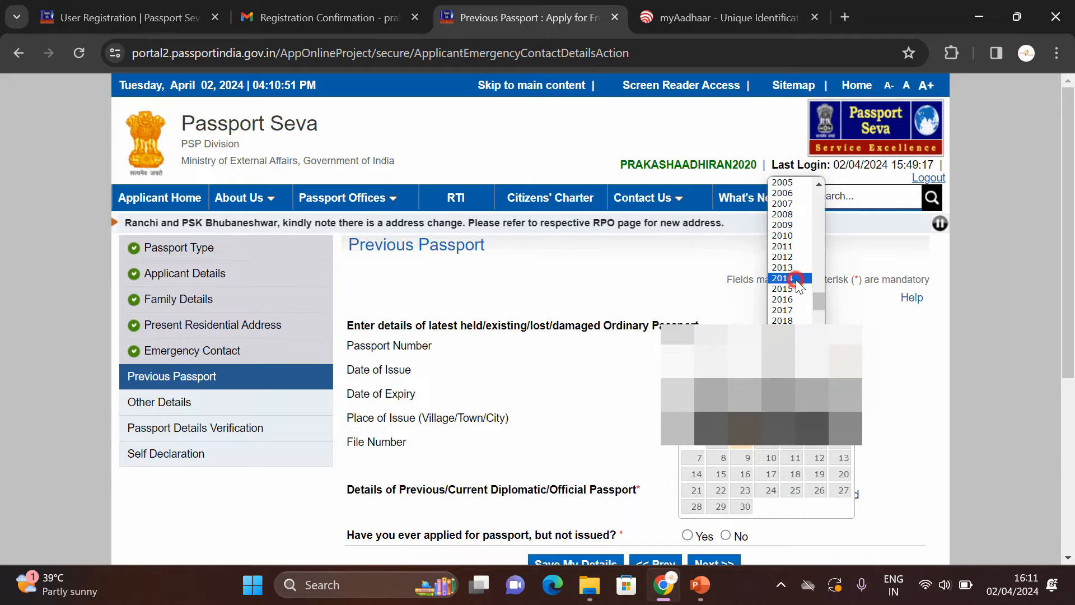
left_click(782, 310)
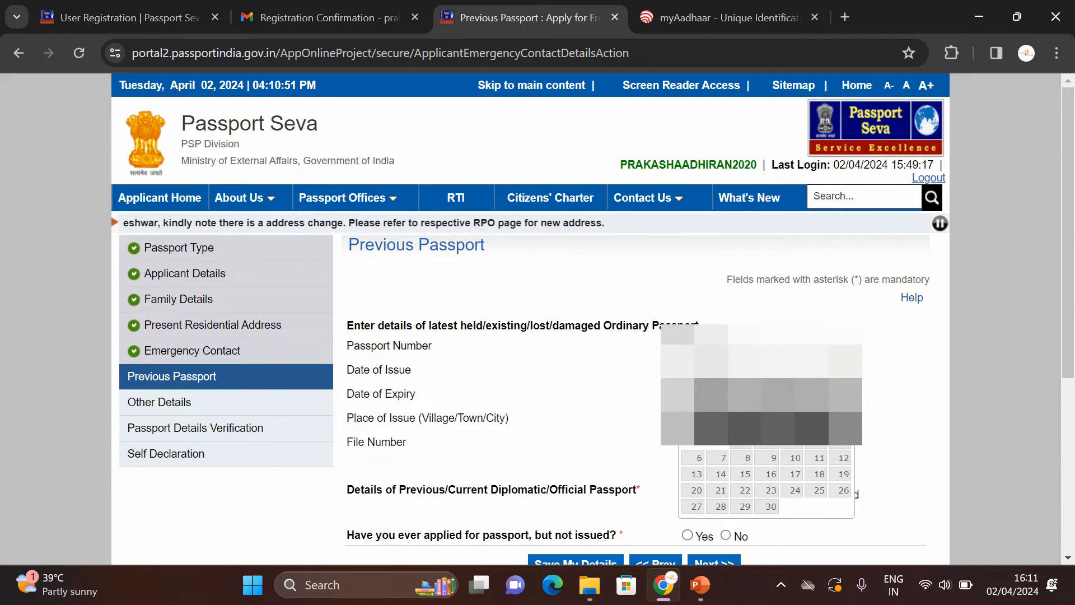
left_click(774, 448)
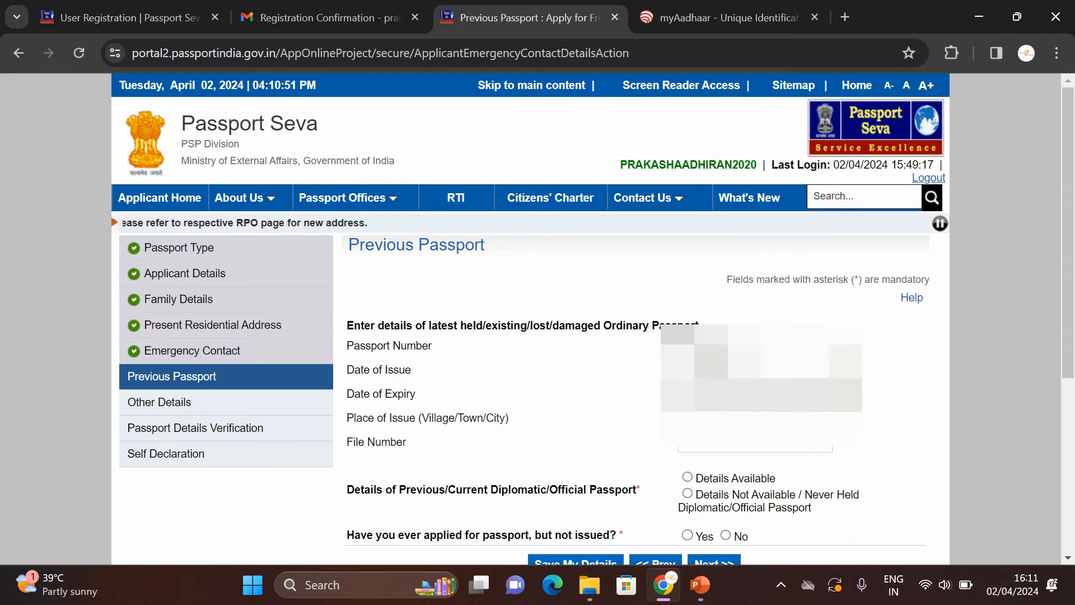
Step: Pick the expiry date, enter the file number, and answer No to holding a diplomatic passport
left_click(842, 394)
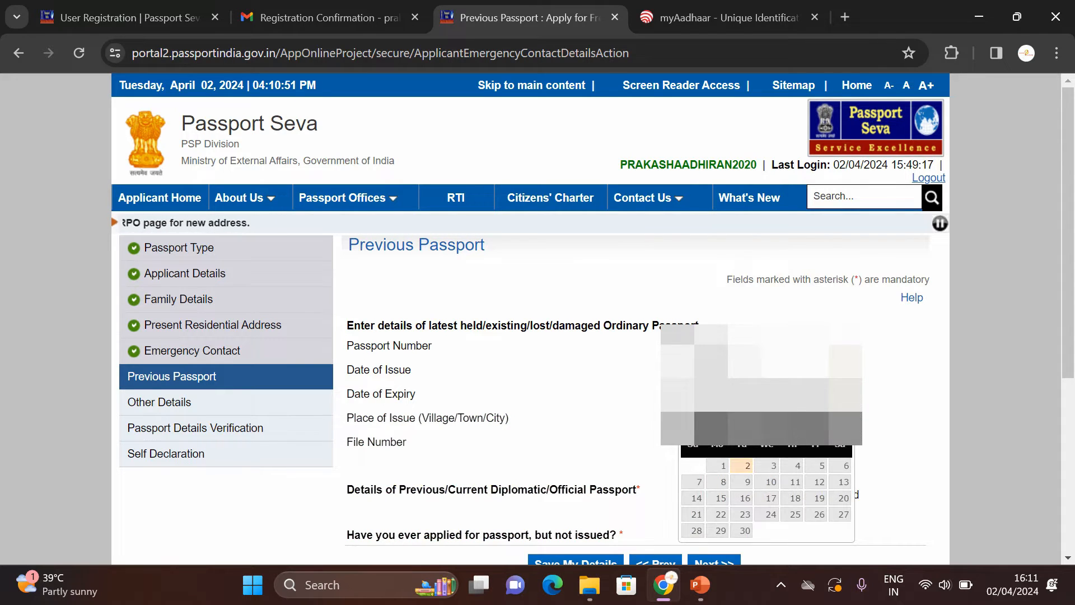
left_click(796, 423)
left_click(785, 408)
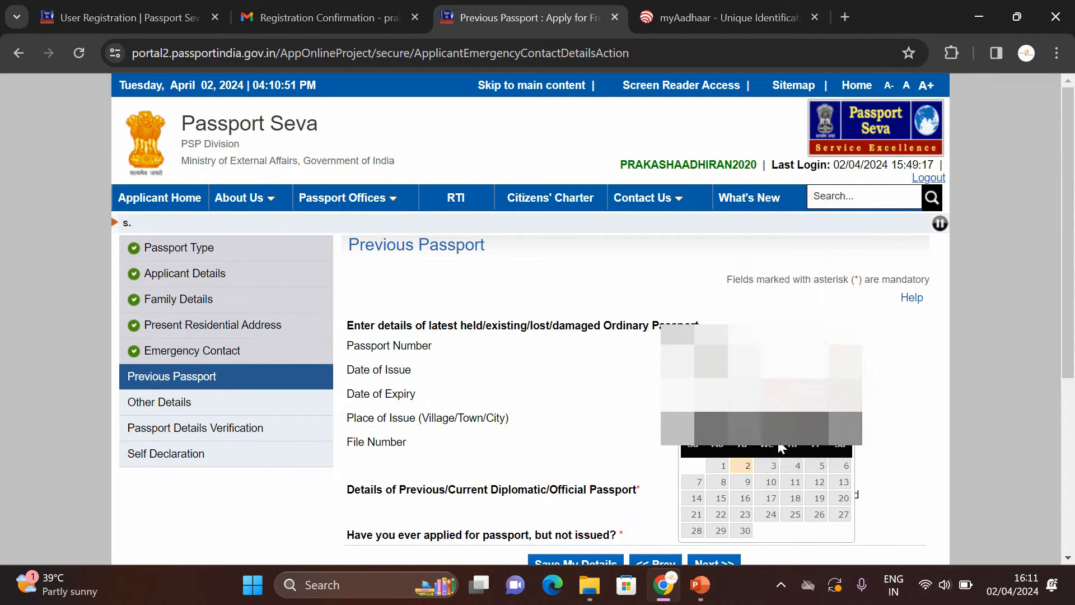
left_click(722, 467)
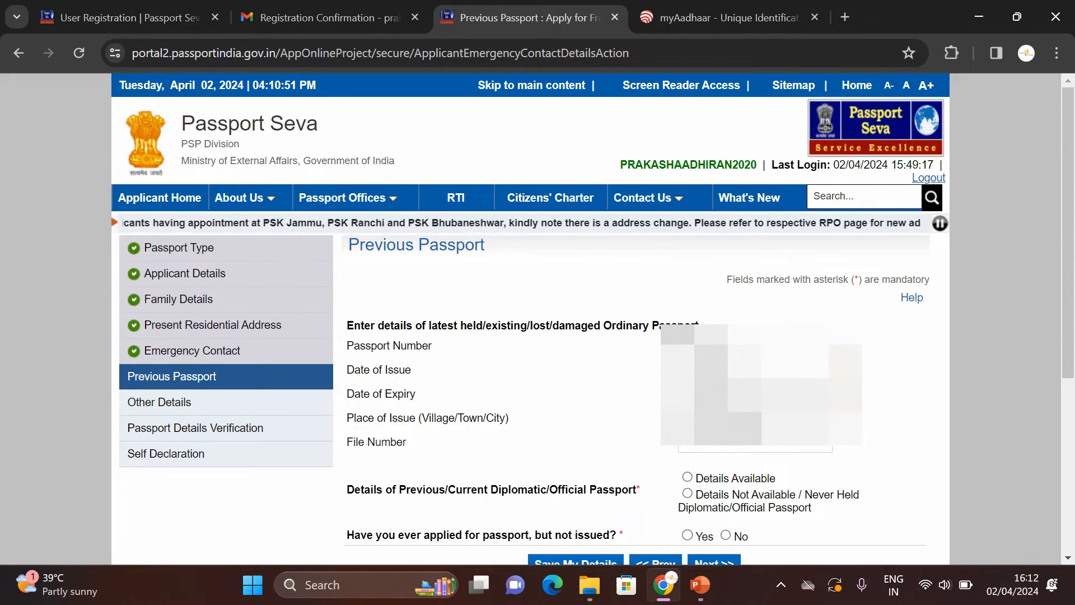
left_click(750, 449)
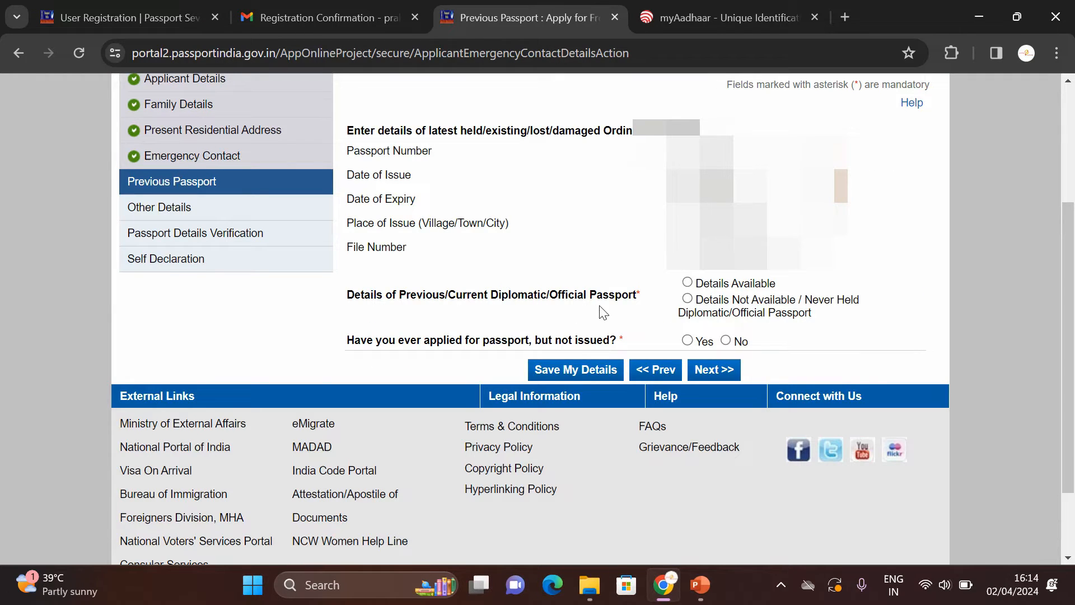
left_click(688, 298)
Step: Answer No to the unissued-application question, save the form, and continue to Other Details
left_click(726, 341)
left_click(586, 366)
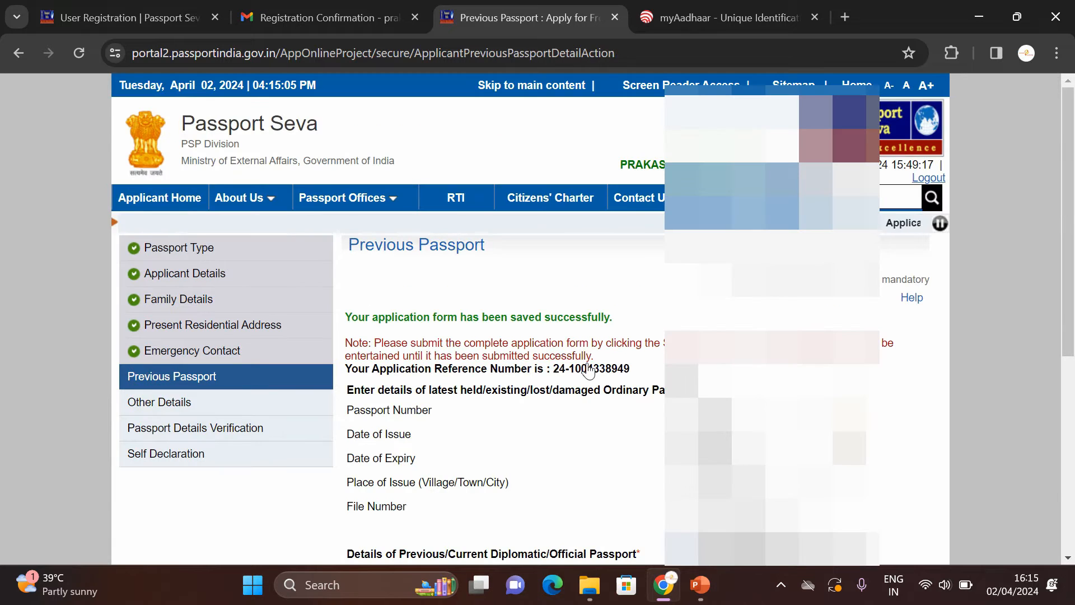
left_click_drag(1073, 192, 1073, 344)
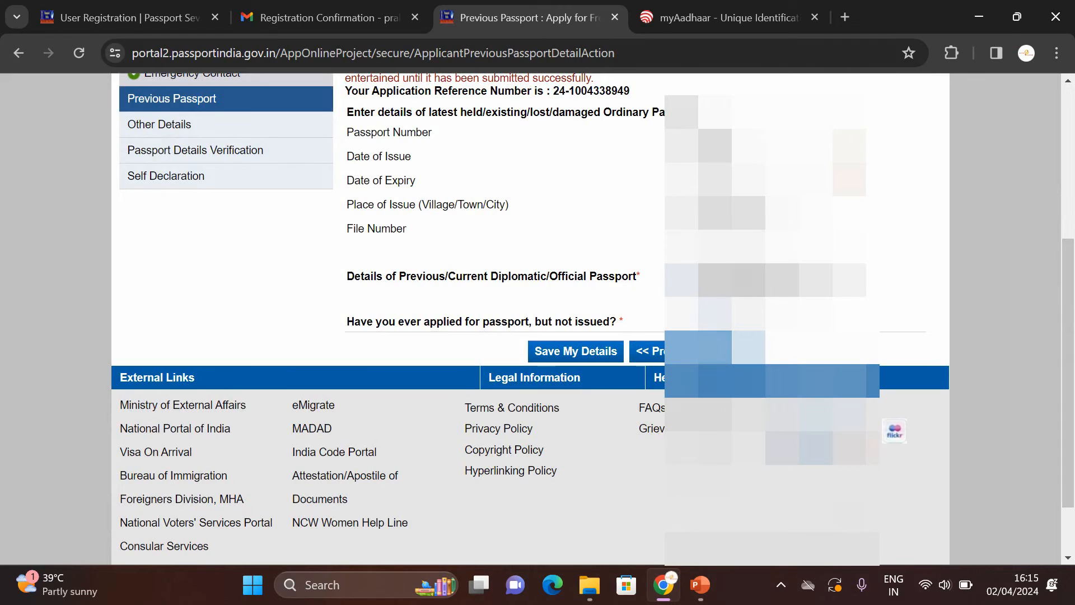
left_click(722, 351)
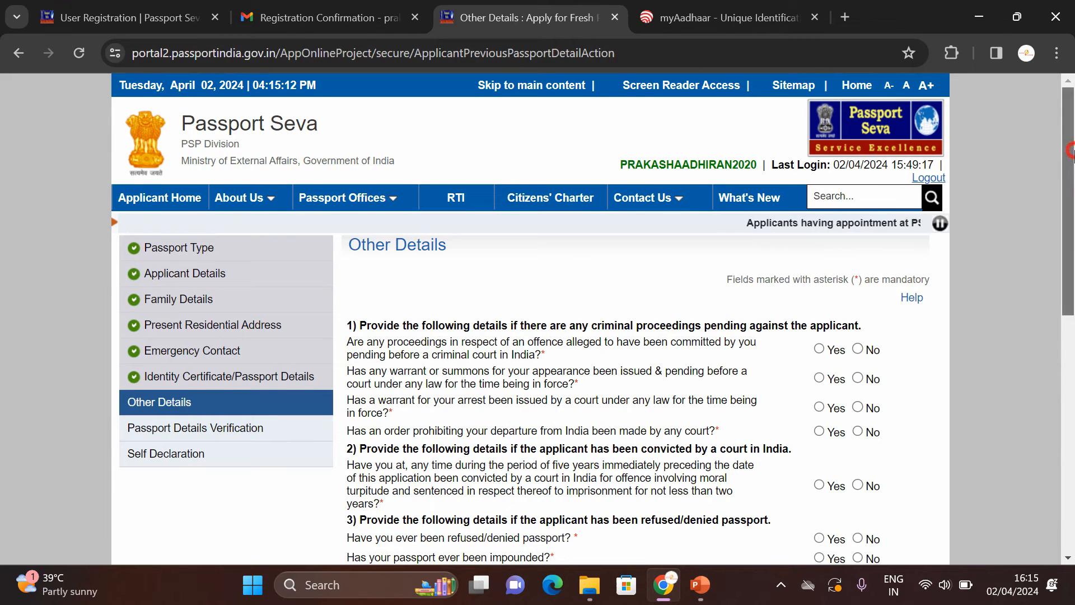
Step: Answer No to the criminal proceedings, summons, arrest warrant and departure prohibition questions
left_click_drag(1069, 154, 1070, 213)
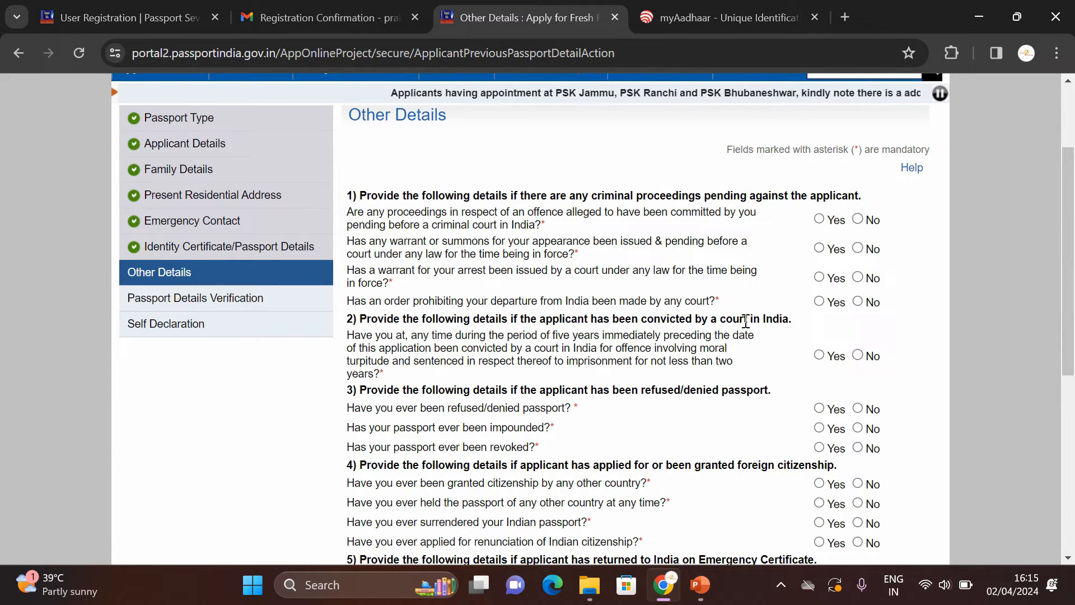
left_click(1071, 220)
left_click_drag(1071, 220, 1071, 286)
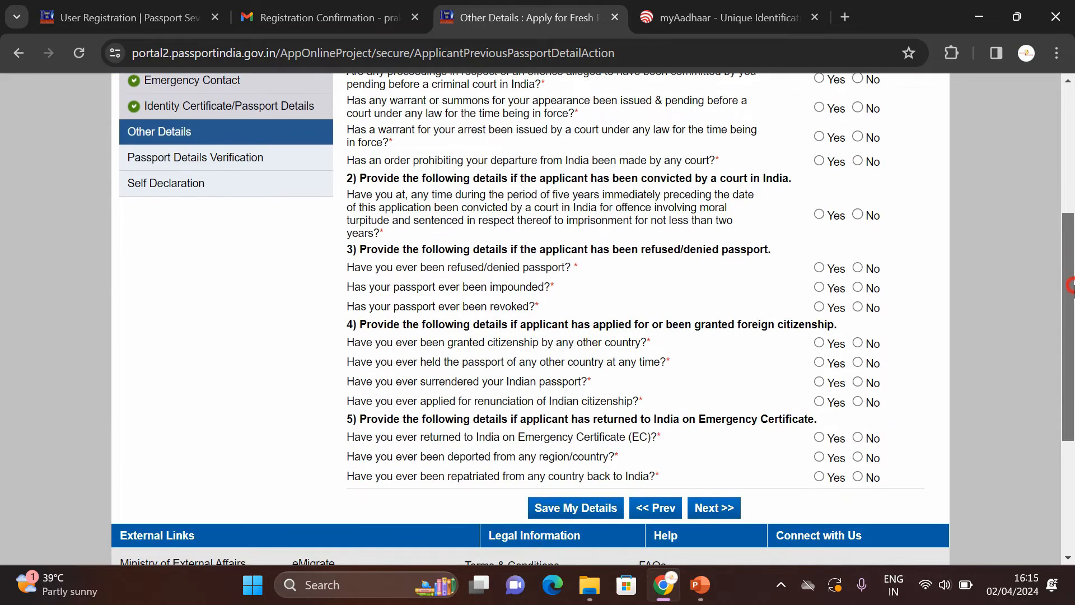
scroll(929, 277, "up", 2)
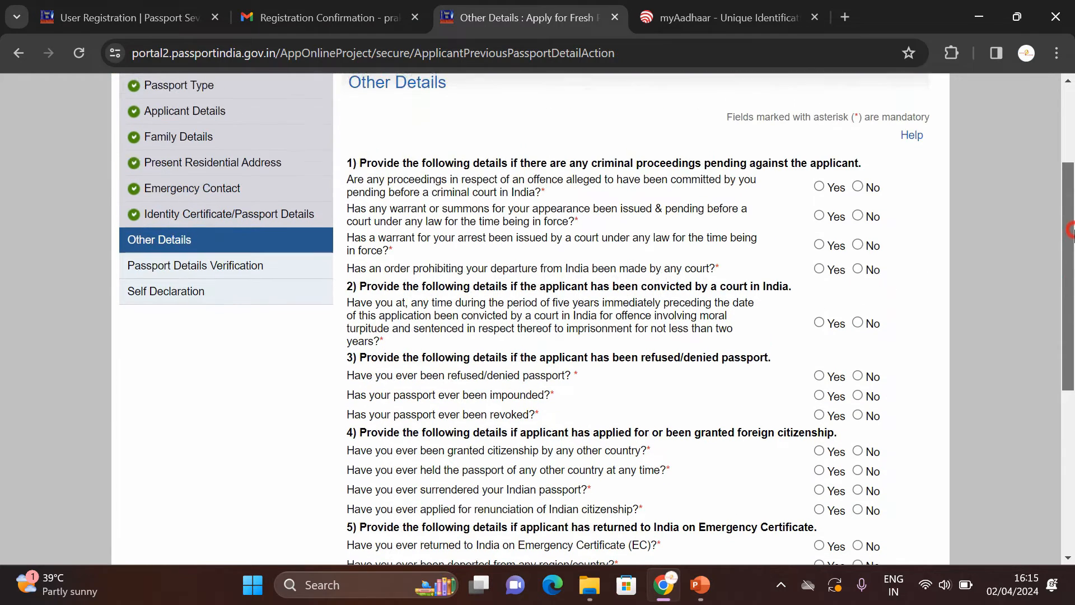
left_click(857, 189)
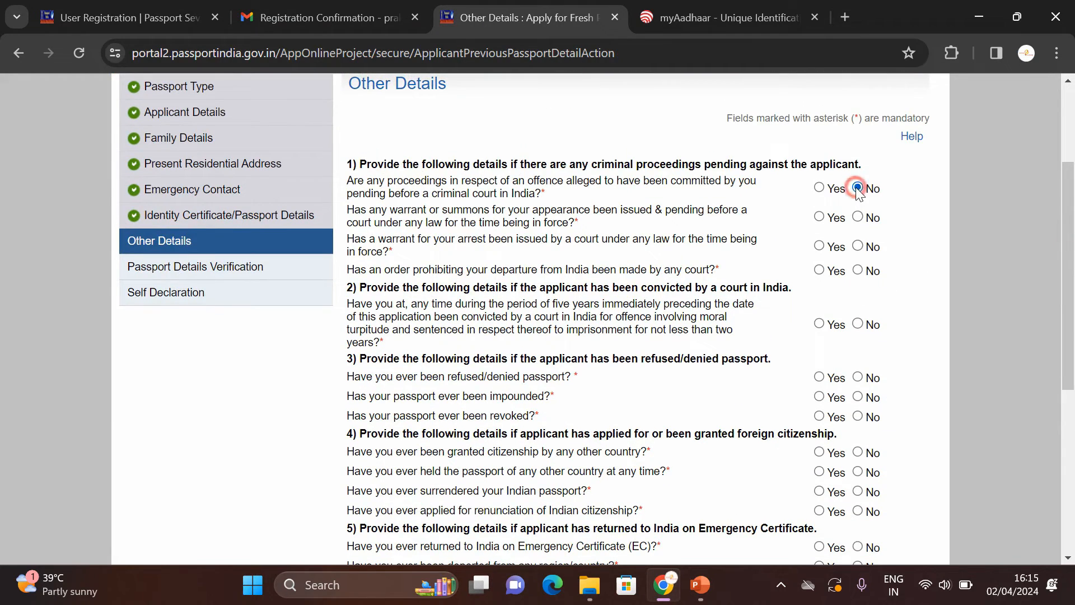
left_click(856, 217)
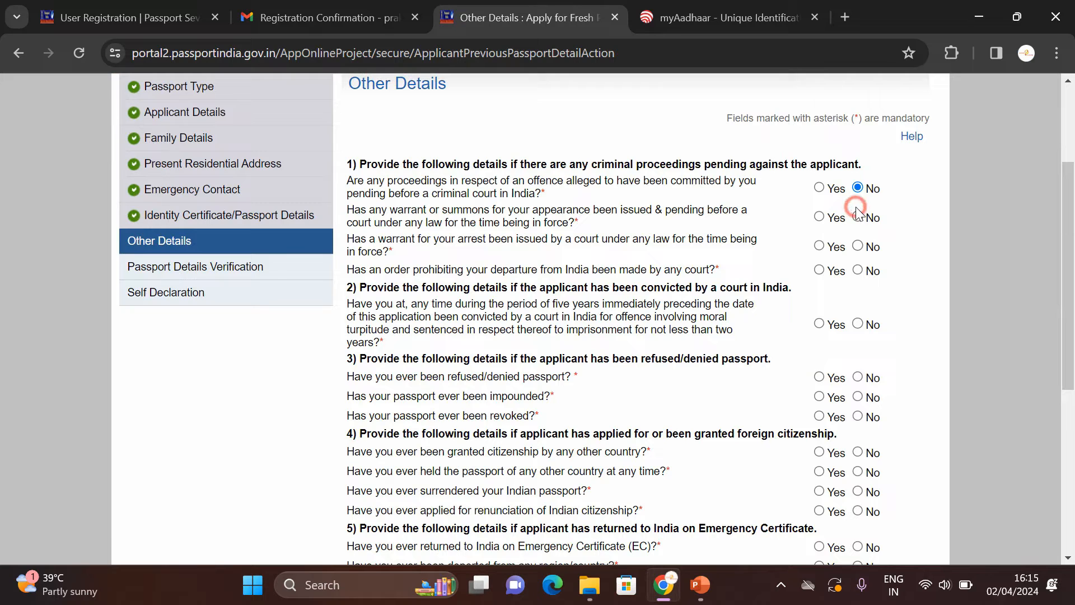
left_click(858, 247)
left_click(857, 270)
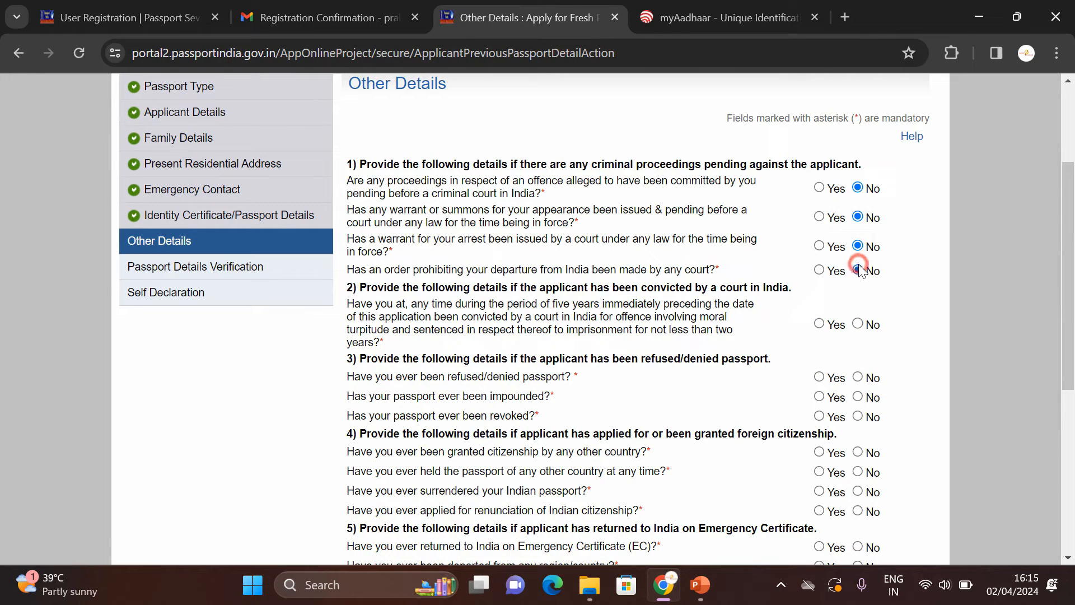
Step: Answer No to the court conviction, passport impounded and passport refused questions, then save
left_click(858, 324)
left_click(857, 396)
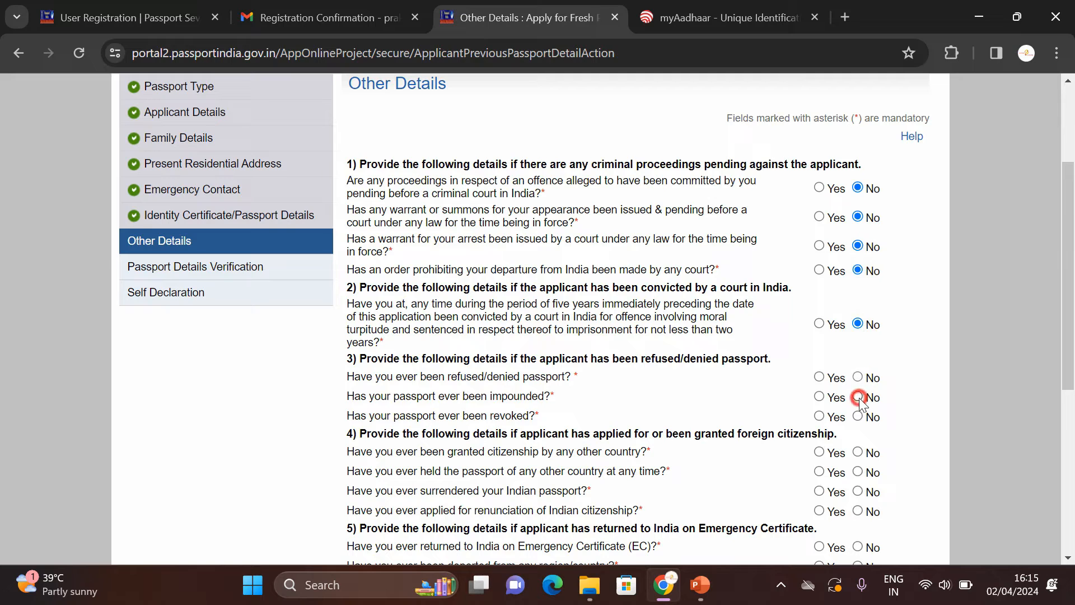
left_click(858, 376)
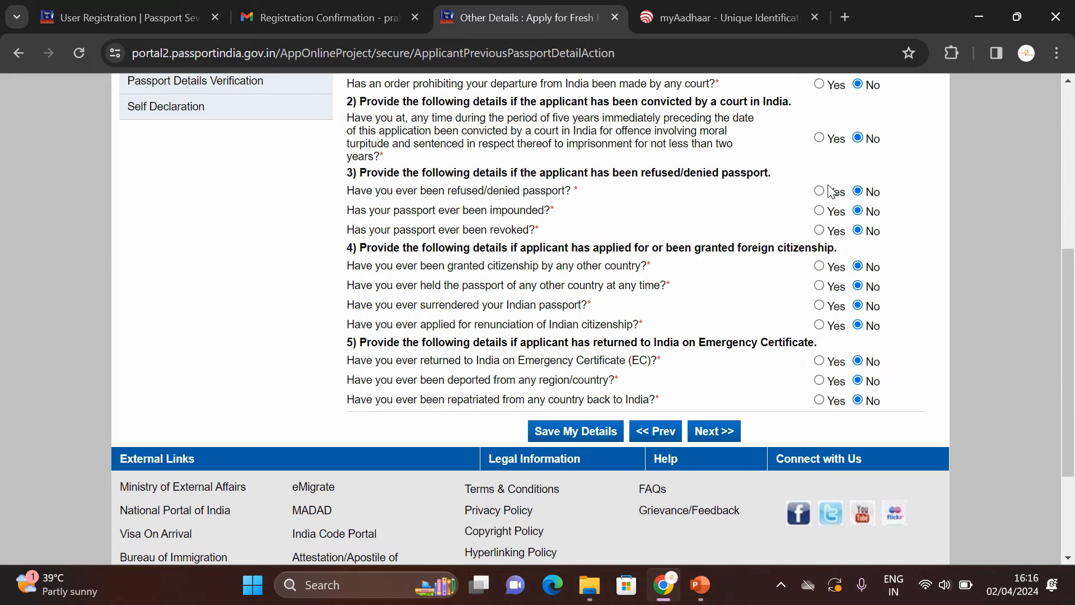
left_click(596, 439)
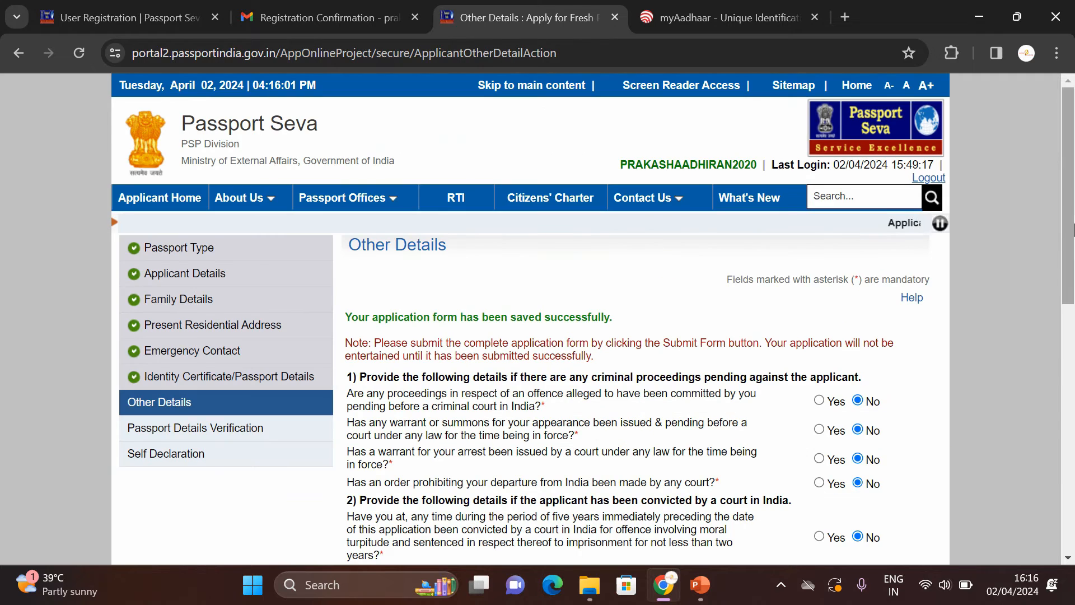
scroll(711, 415, "down", 8)
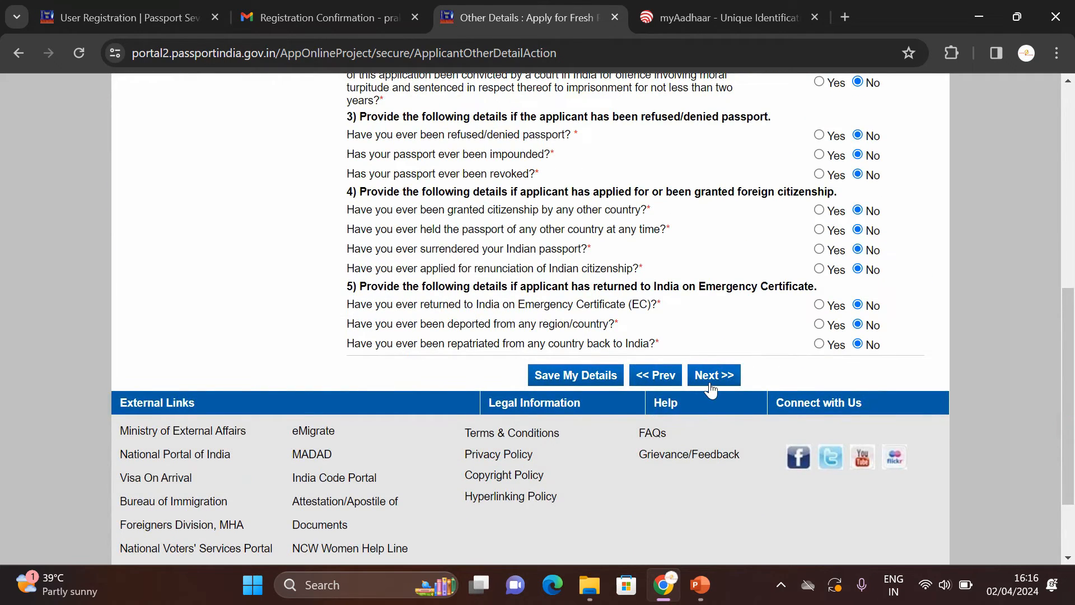
Step: Scroll through the Passport Preview Details and continue to the Self Declaration page
left_click(710, 384)
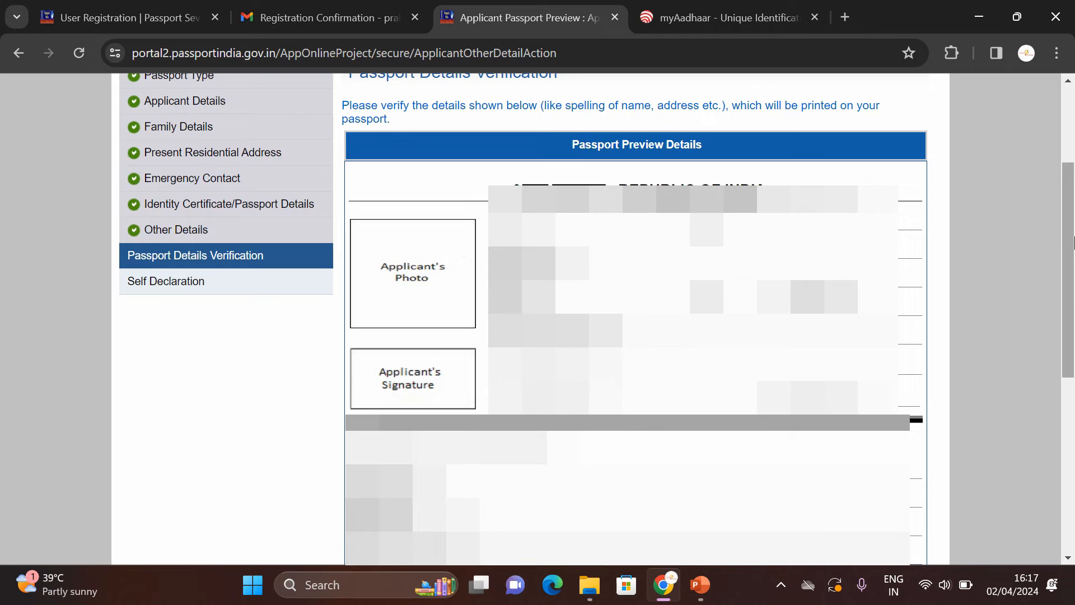
left_click_drag(1072, 241, 1072, 241)
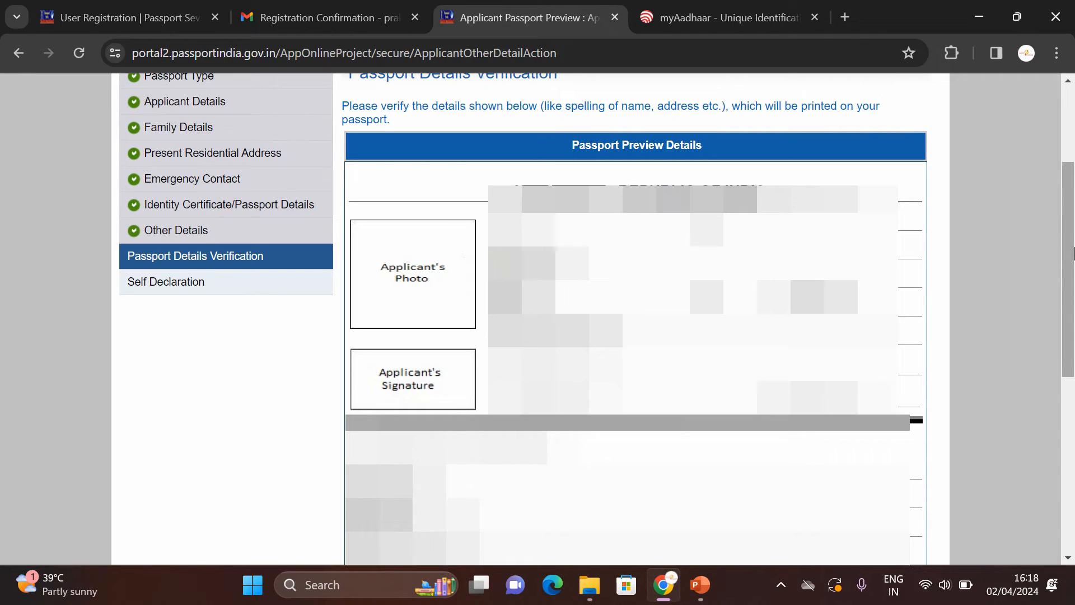
left_click_drag(1073, 252, 1071, 321)
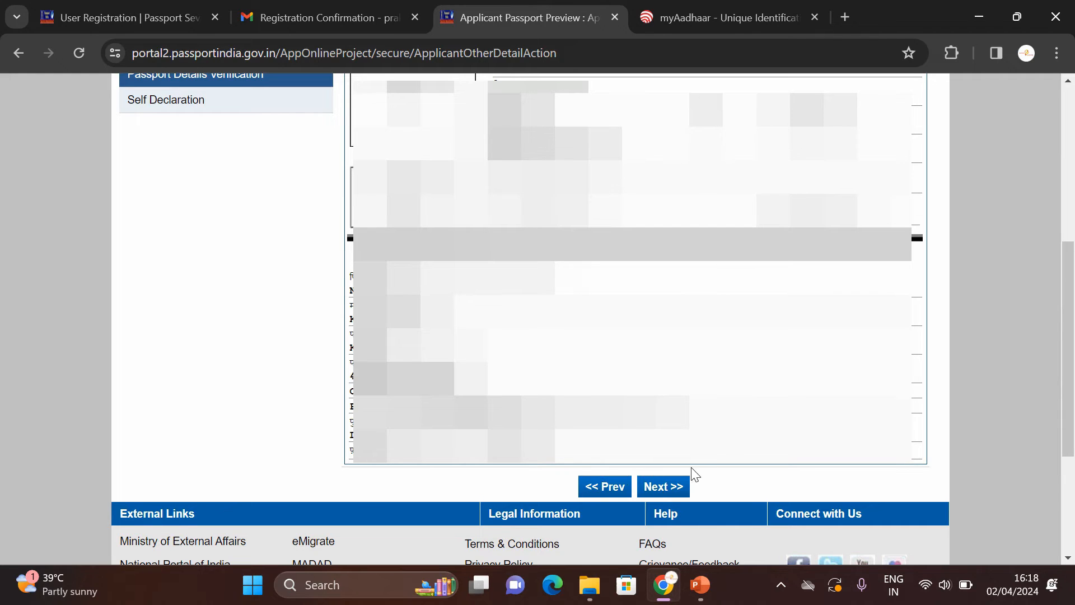
left_click(662, 488)
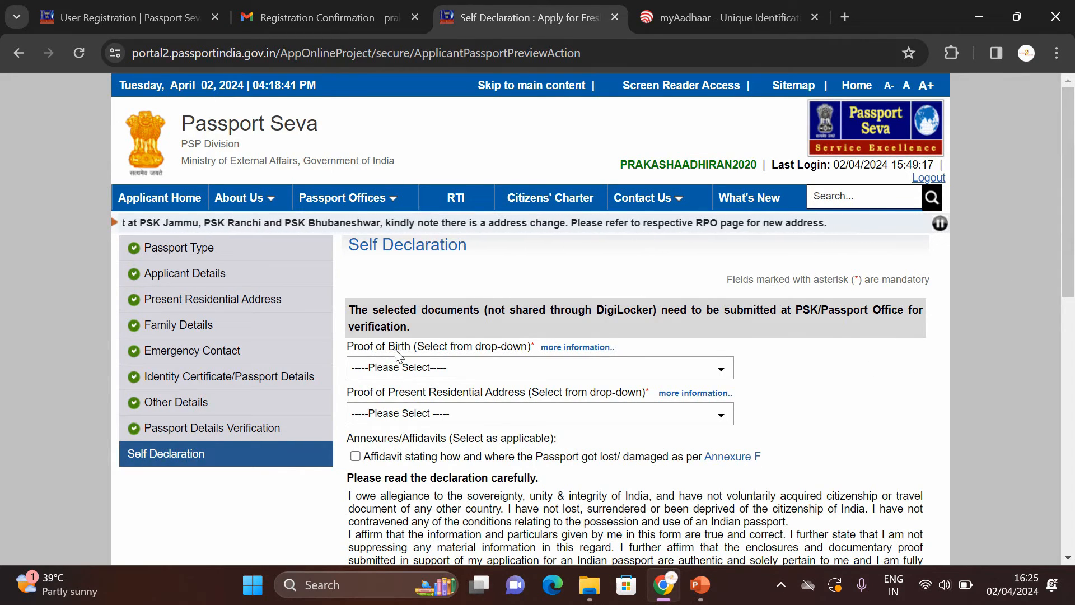
Step: Choose 'PAN Card issued by the Income Tax Department' as proof of birth, Aadhaar Card for address, and save
left_click(527, 367)
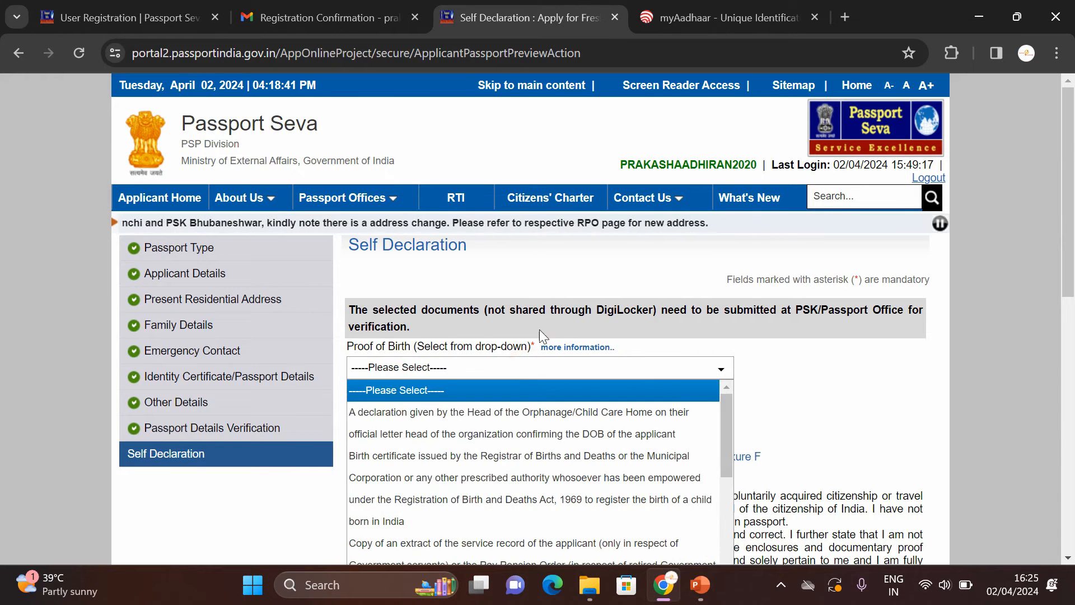
left_click_drag(1073, 246, 1073, 327)
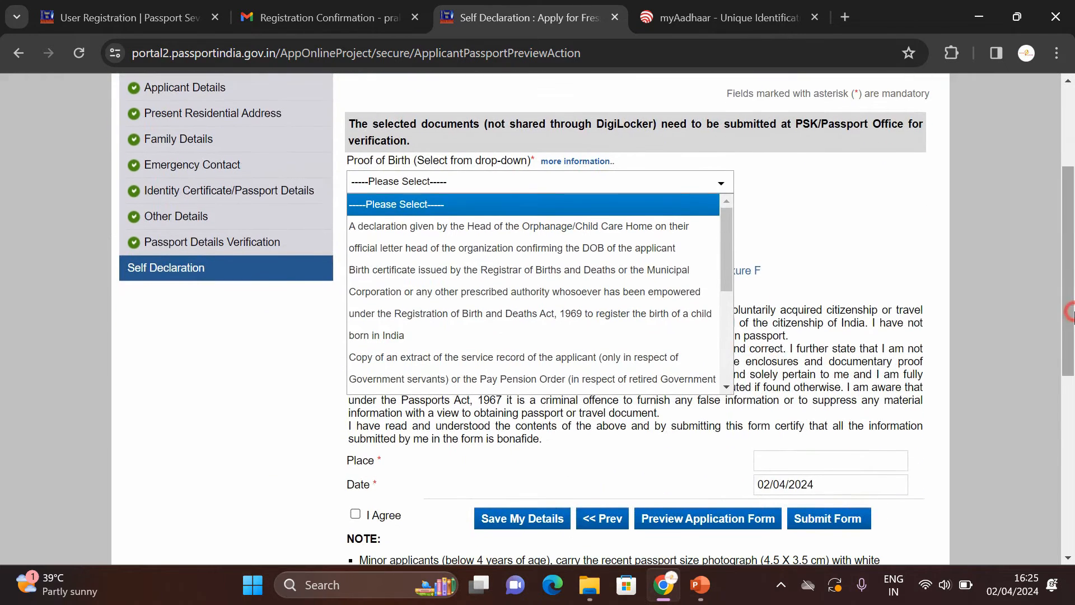
left_click_drag(727, 243, 754, 343)
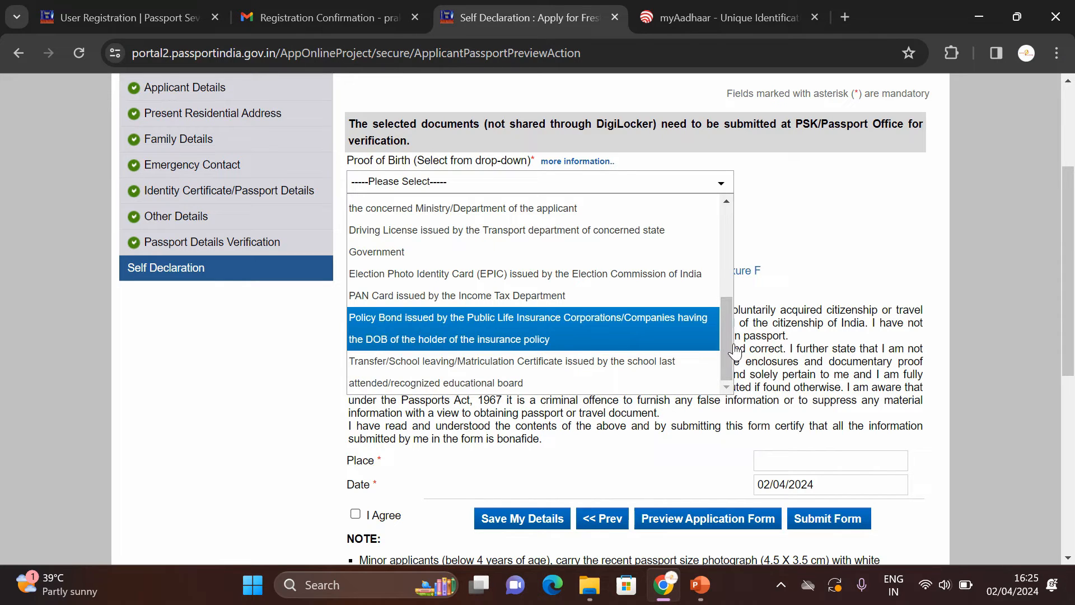
left_click_drag(726, 339, 731, 247)
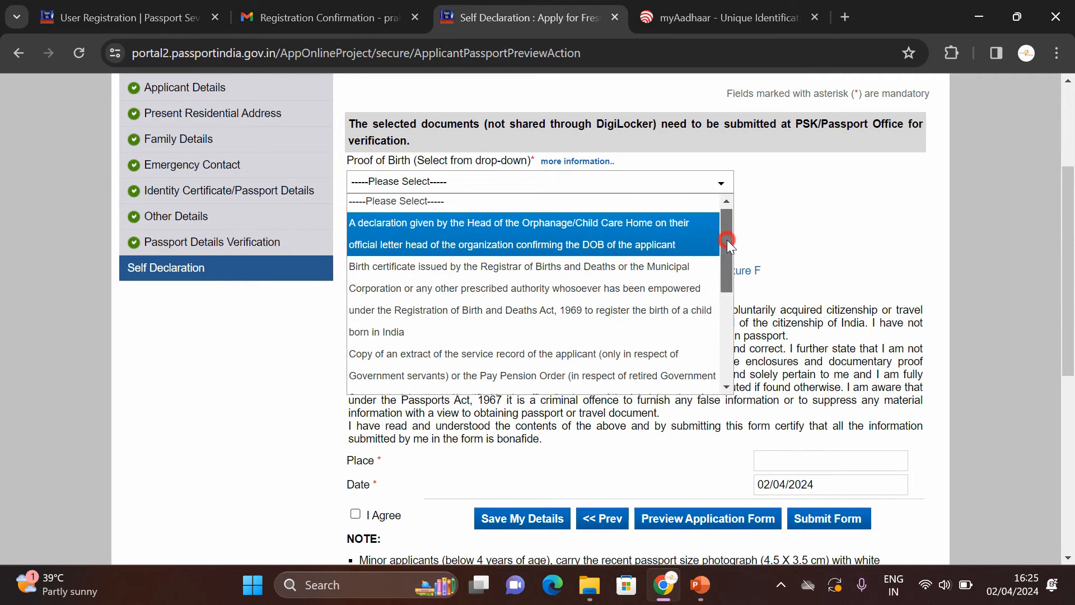
left_click_drag(727, 240, 731, 333)
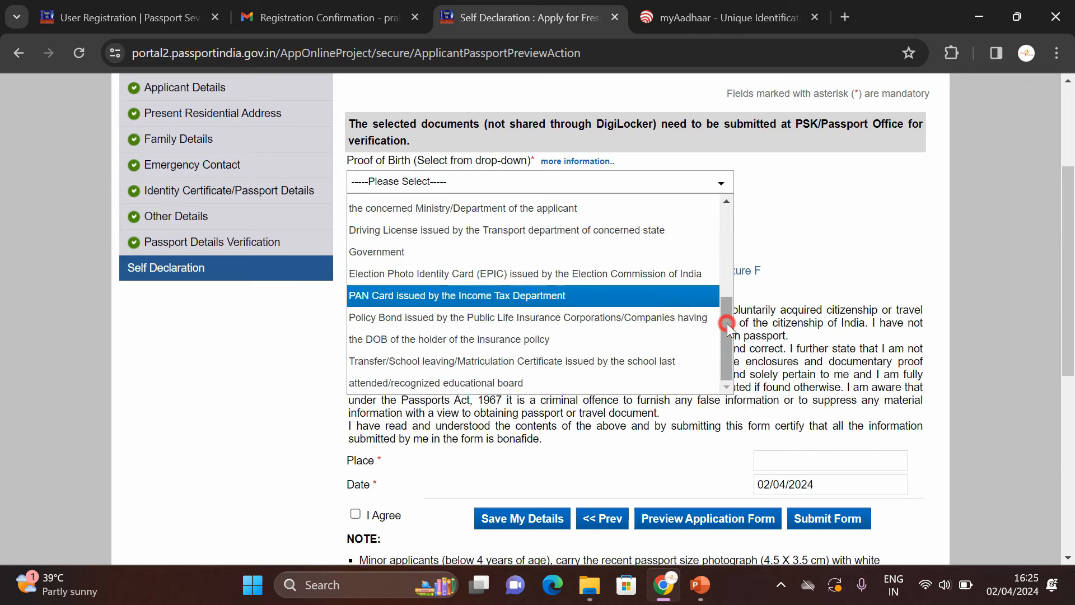
mouse_move(726, 324)
left_mouse_down()
mouse_move(733, 220)
mouse_move(718, 271)
mouse_move(727, 327)
left_mouse_up()
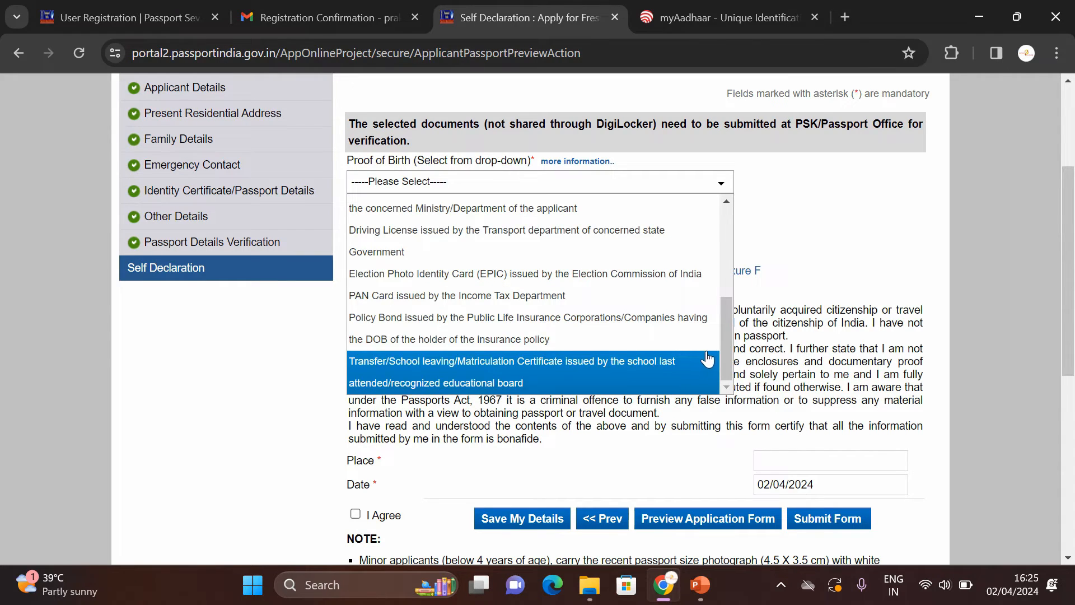
left_click(580, 295)
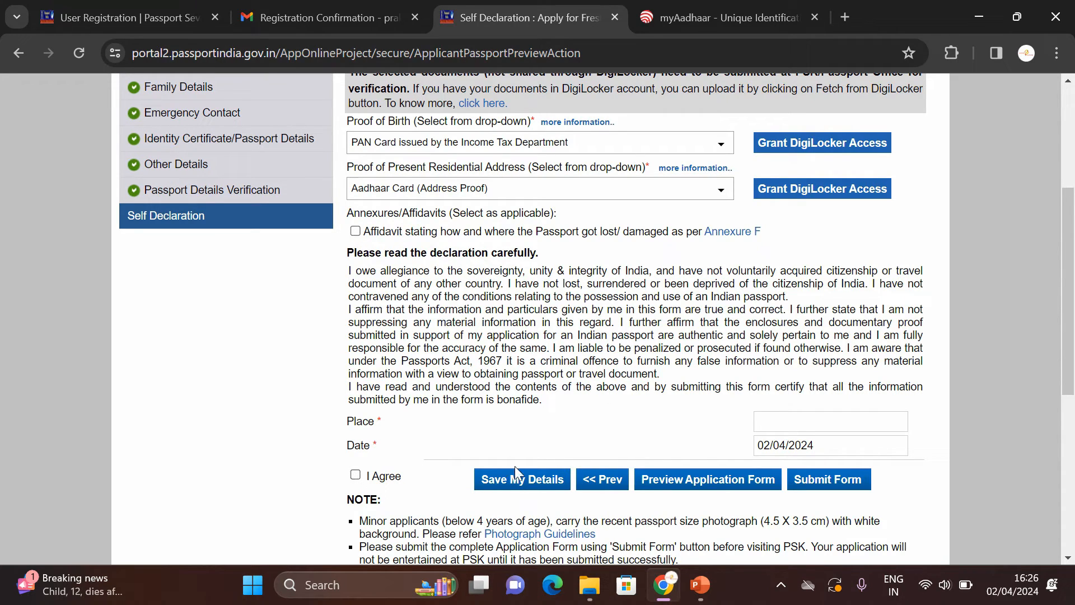
left_click(518, 480)
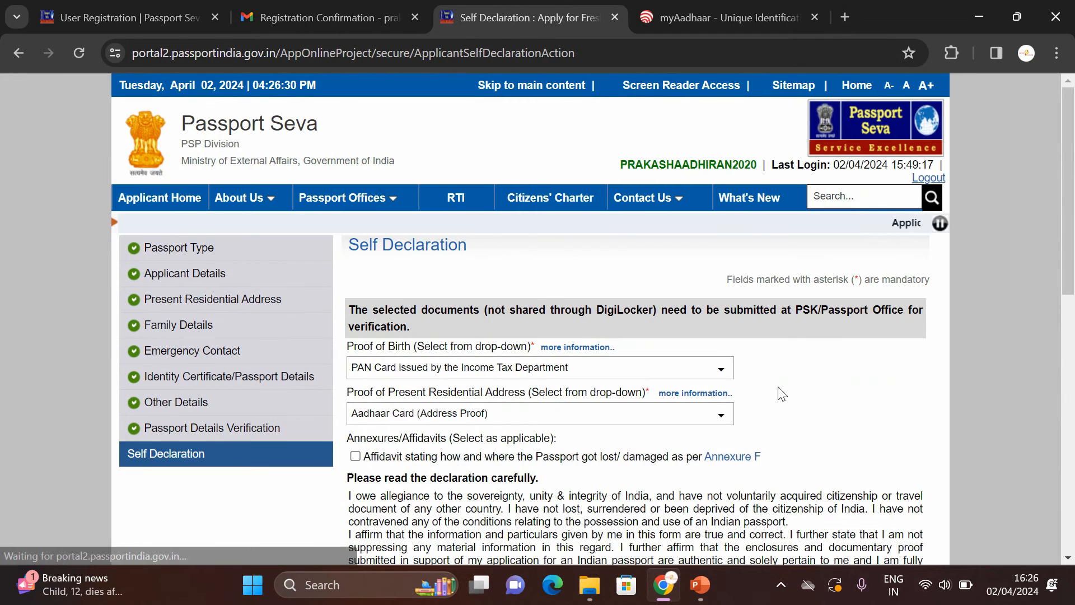
Step: Fill in the Place field, tick I Agree on the self declaration and save the details
left_click(1065, 225)
left_click_drag(1065, 226, 1065, 335)
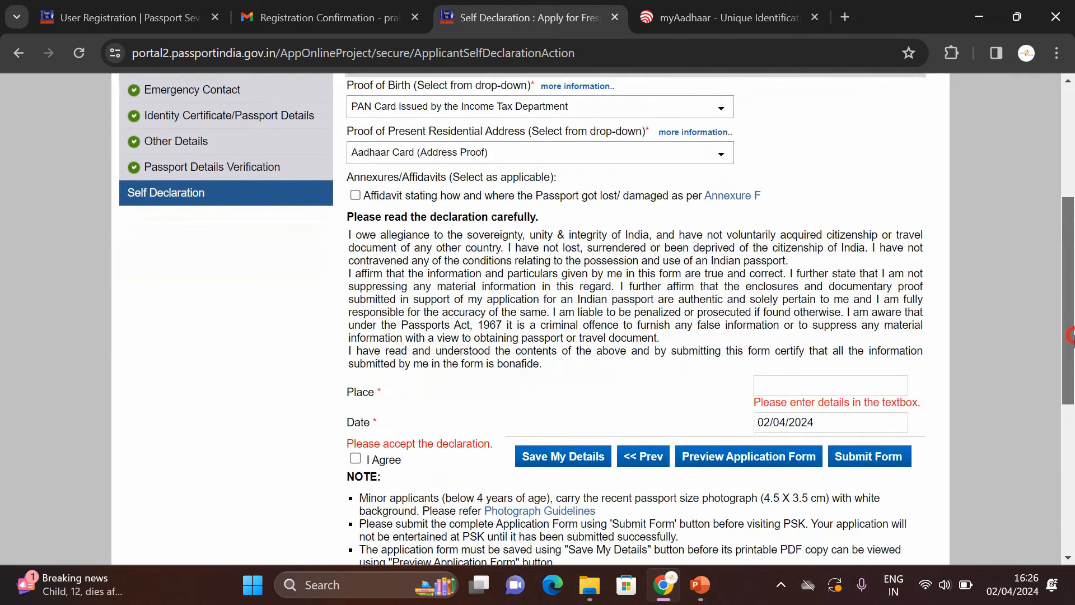
left_click(813, 392)
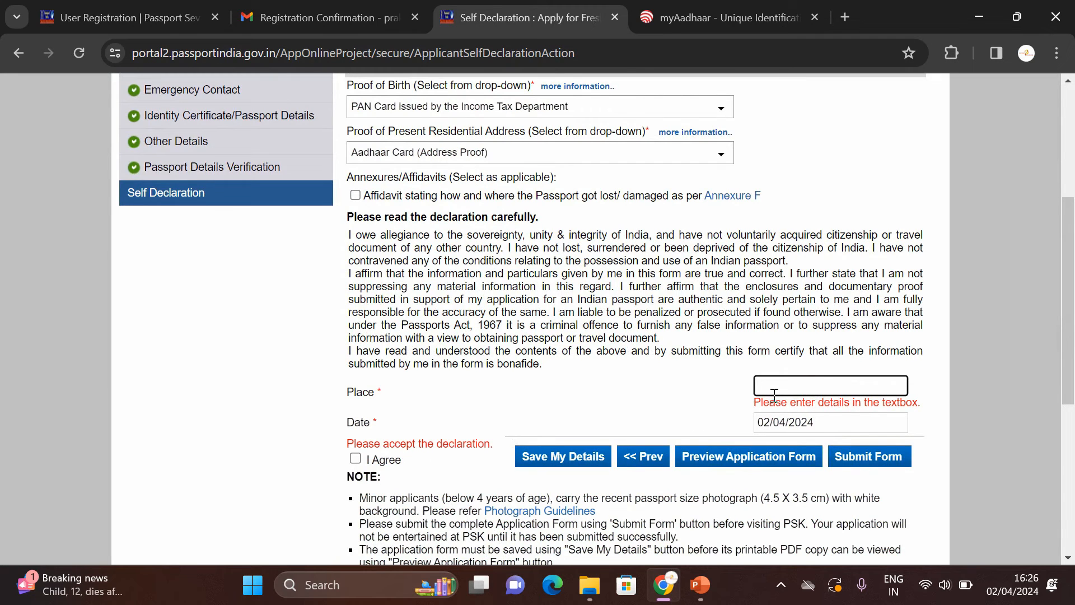
type("D")
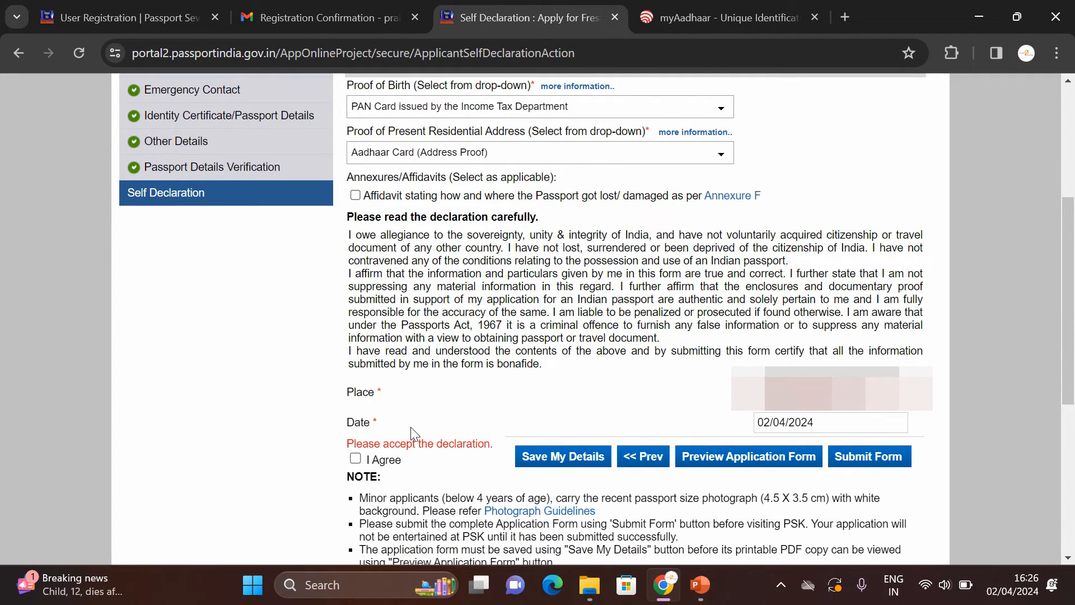
left_click(355, 458)
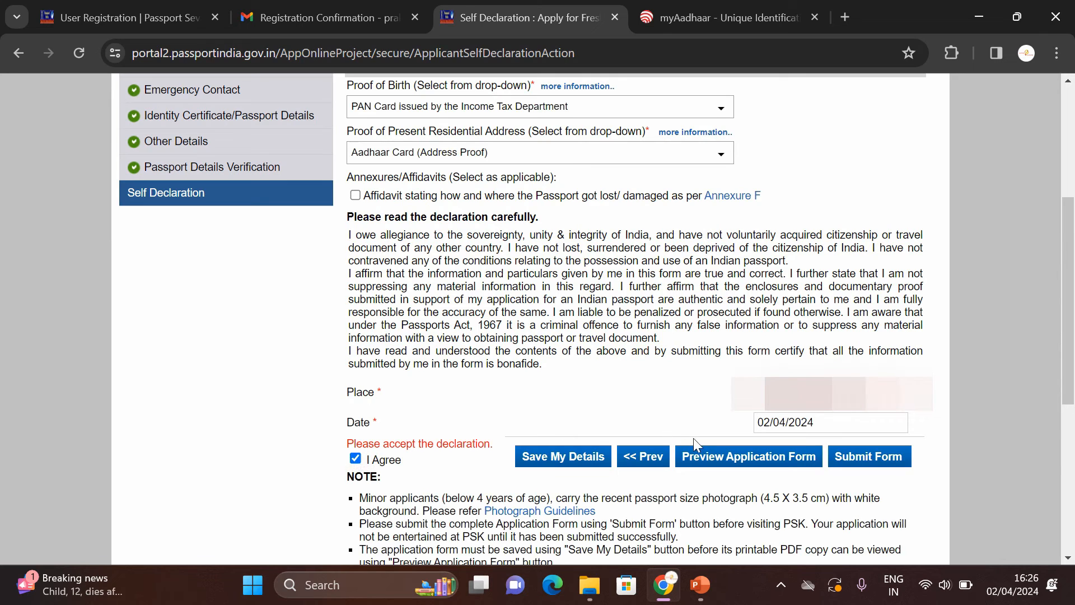
left_click(580, 458)
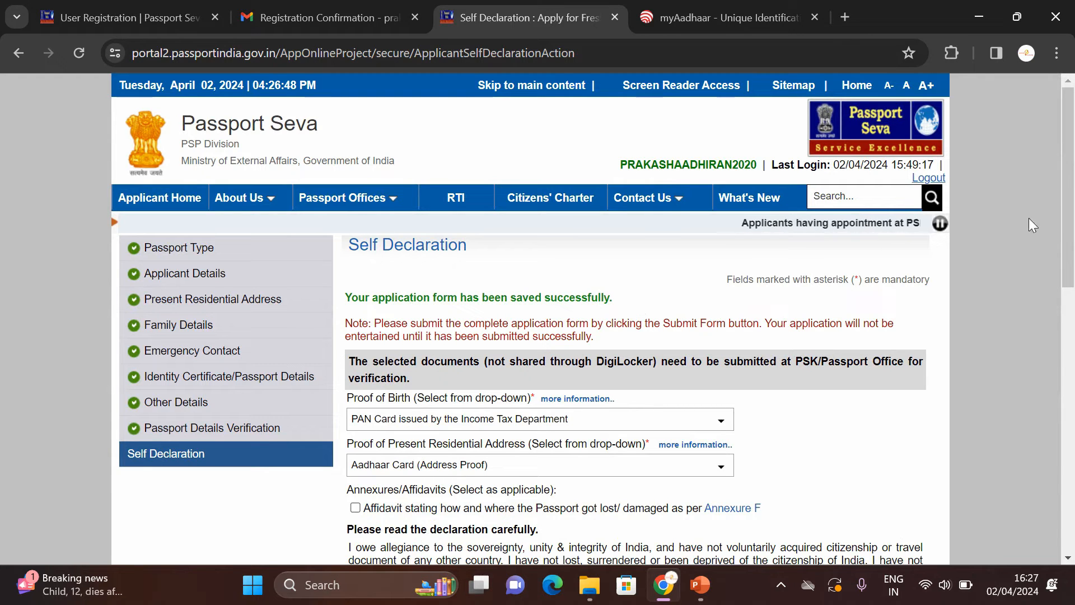
left_click_drag(1070, 214, 1068, 353)
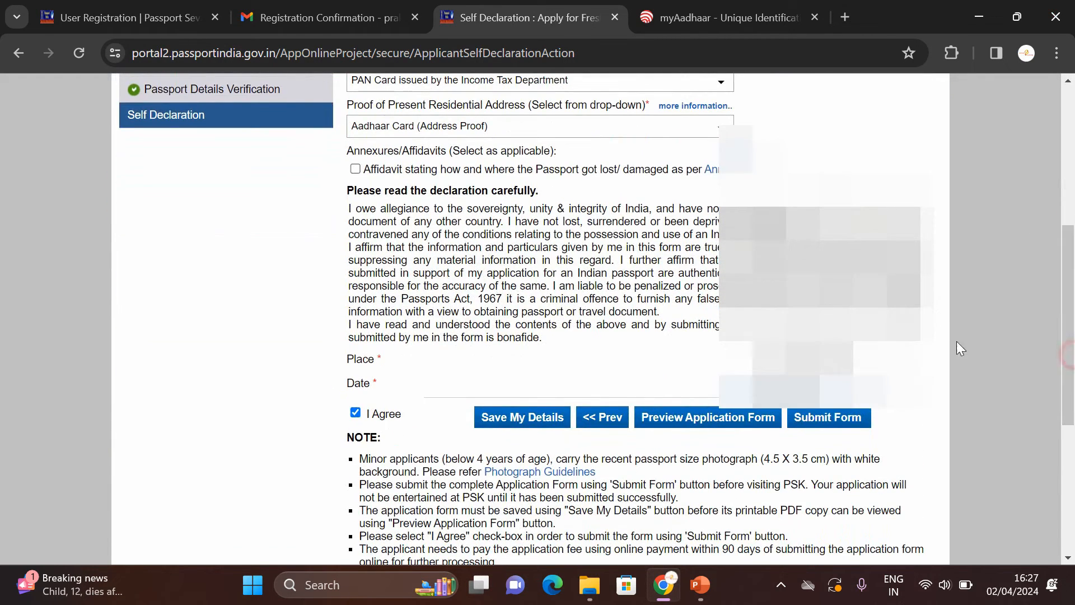
left_click(699, 417)
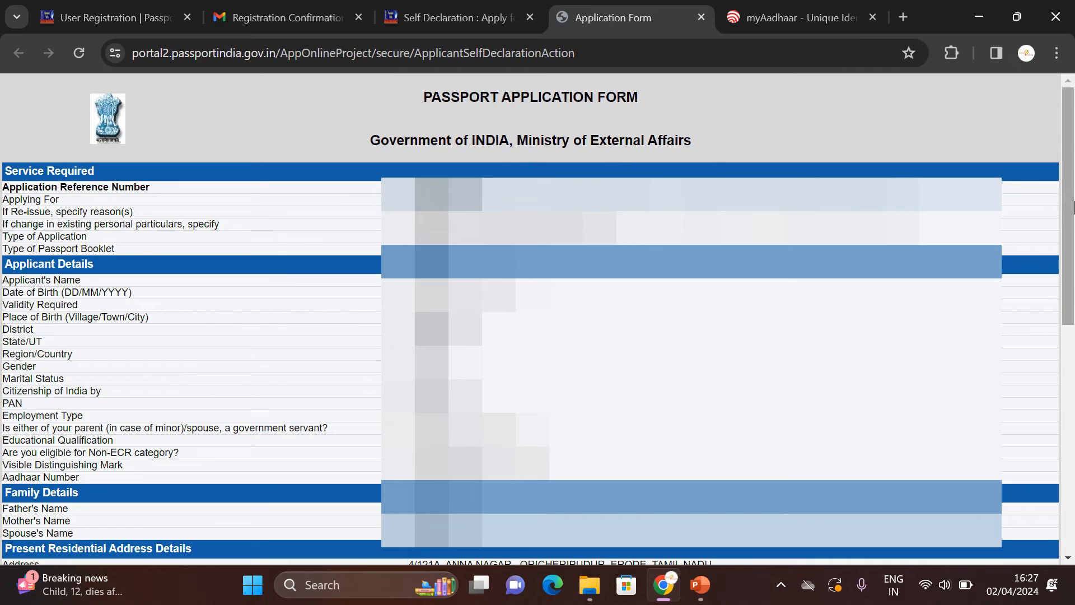
left_click_drag(1069, 200, 1070, 473)
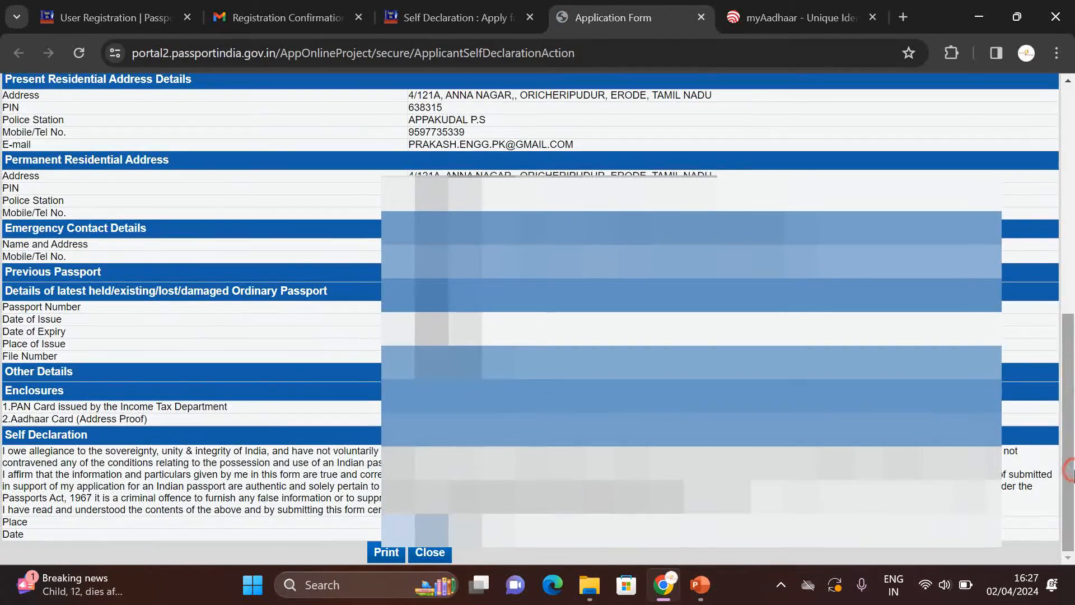
left_click(378, 553)
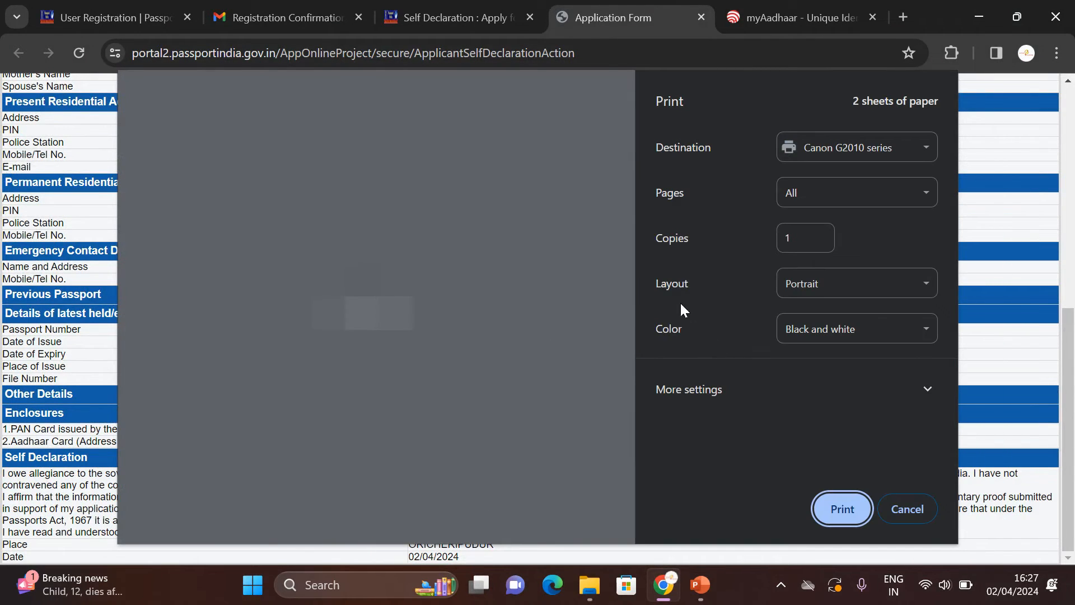
left_click(838, 150)
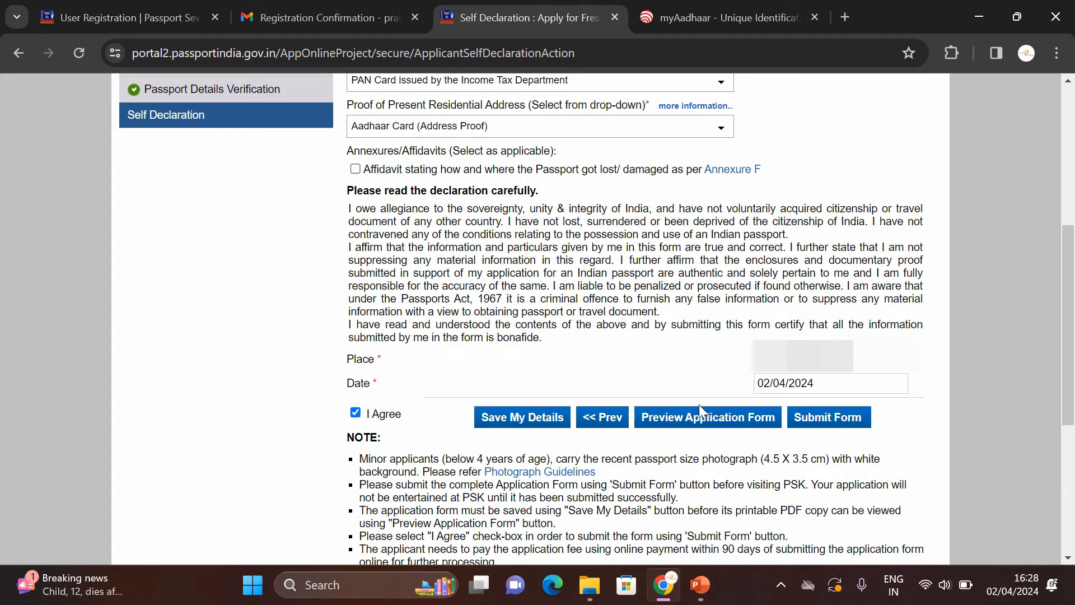
Step: Submit the form to get its Application Reference Number and go to Pay and Schedule Appointment
left_click(848, 417)
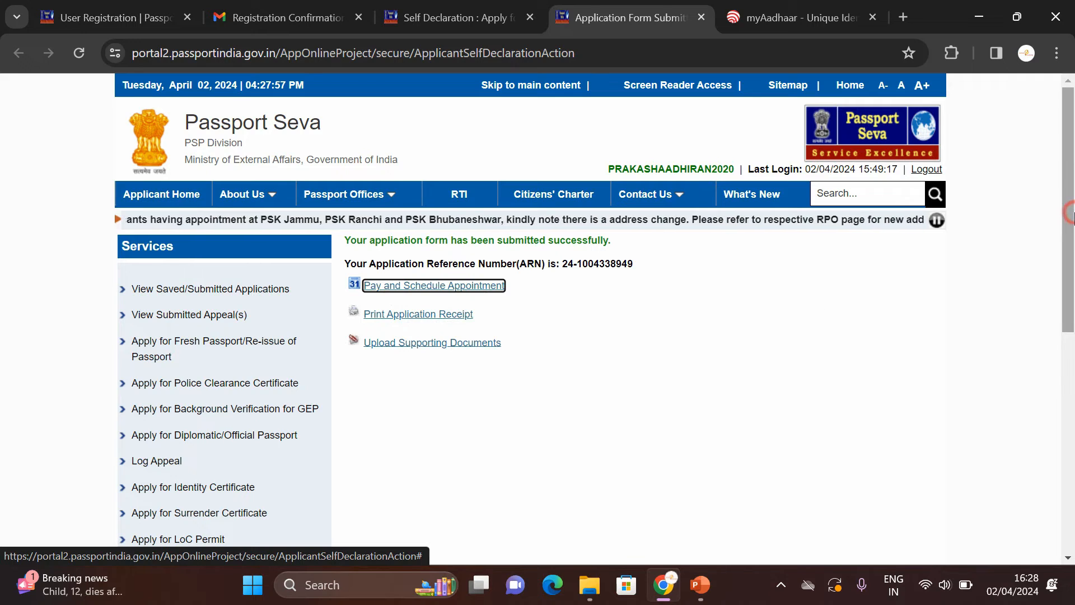
left_click_drag(1070, 212, 1070, 250)
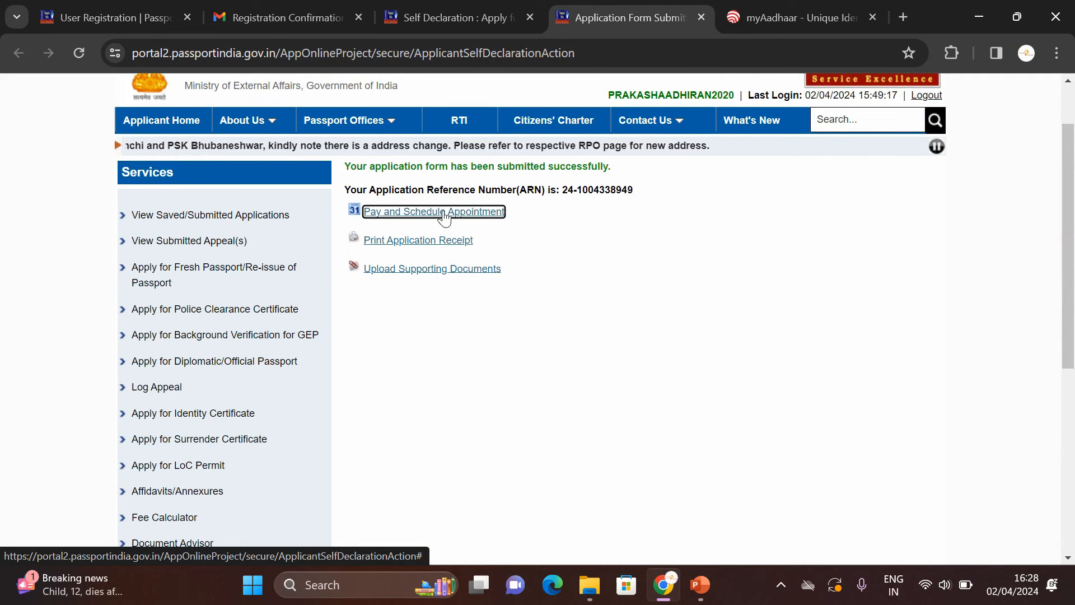
left_click(443, 212)
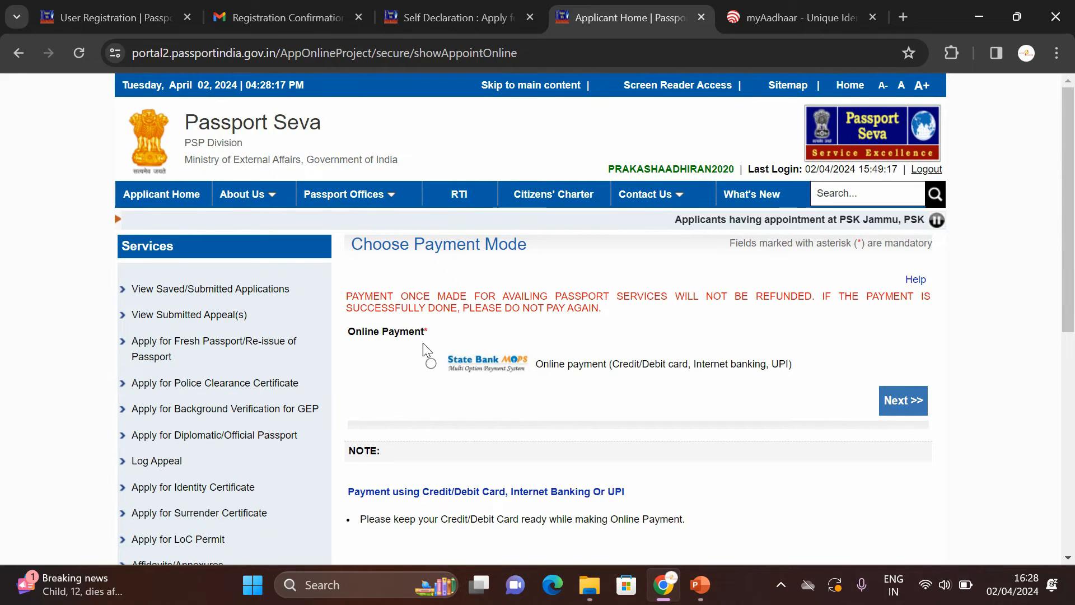
Step: Choose State Bank MOPS online payment and continue to the Schedule Appointment page
left_click(431, 364)
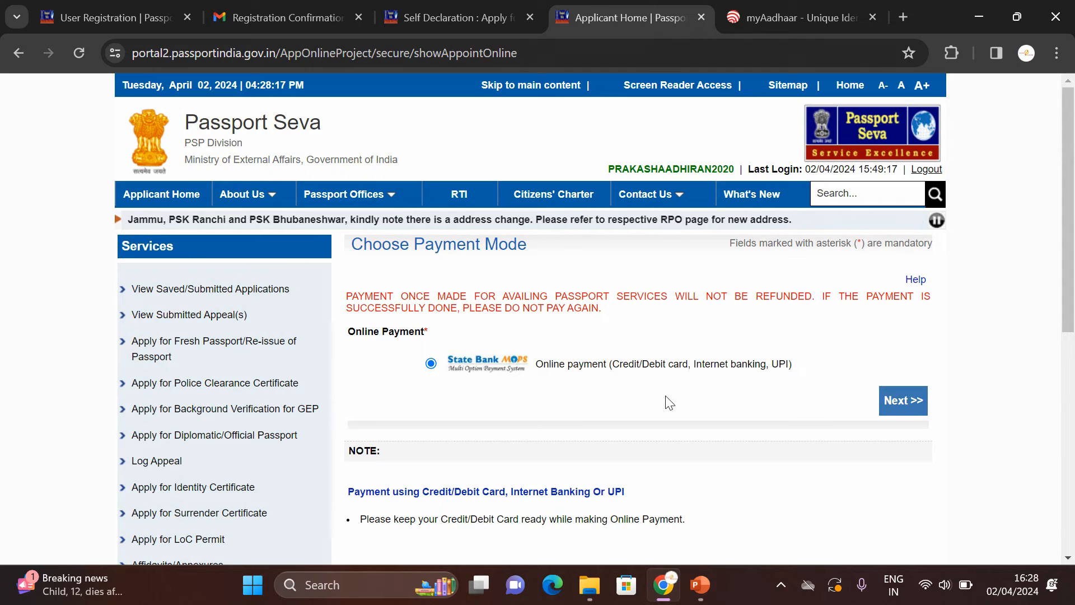
left_click(895, 406)
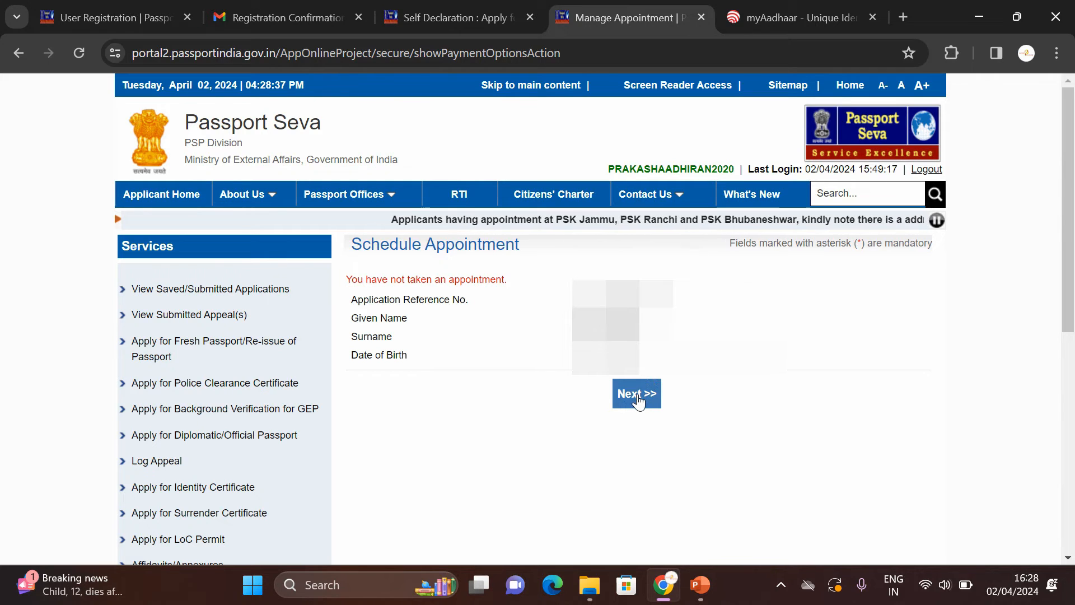
left_click(638, 395)
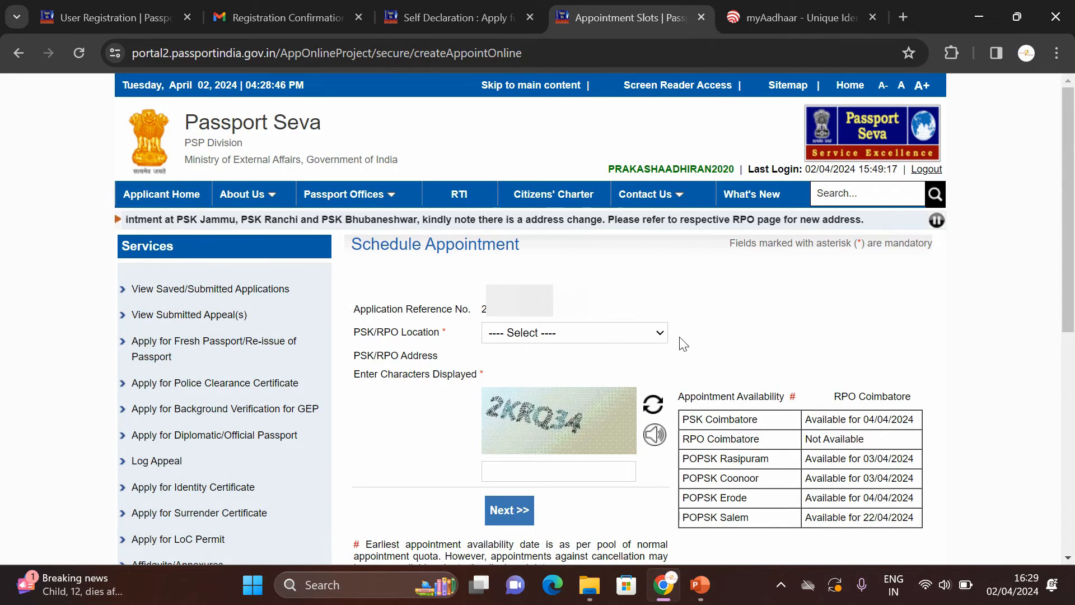
Step: Select POPSK Erode as the PSK/RPO location, enter the captcha characters and continue
left_click(591, 336)
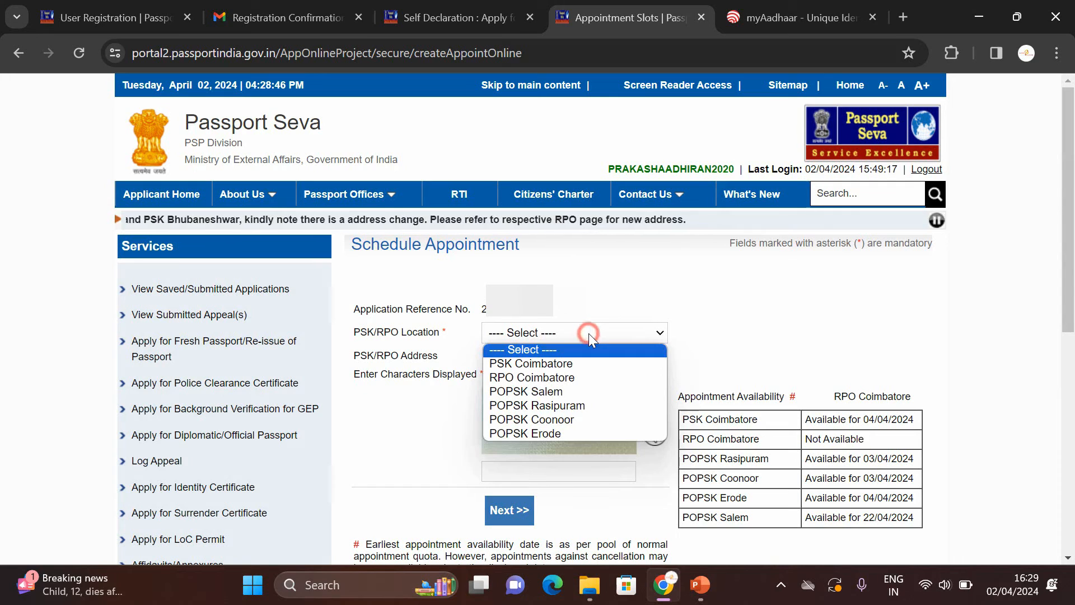
left_click(580, 432)
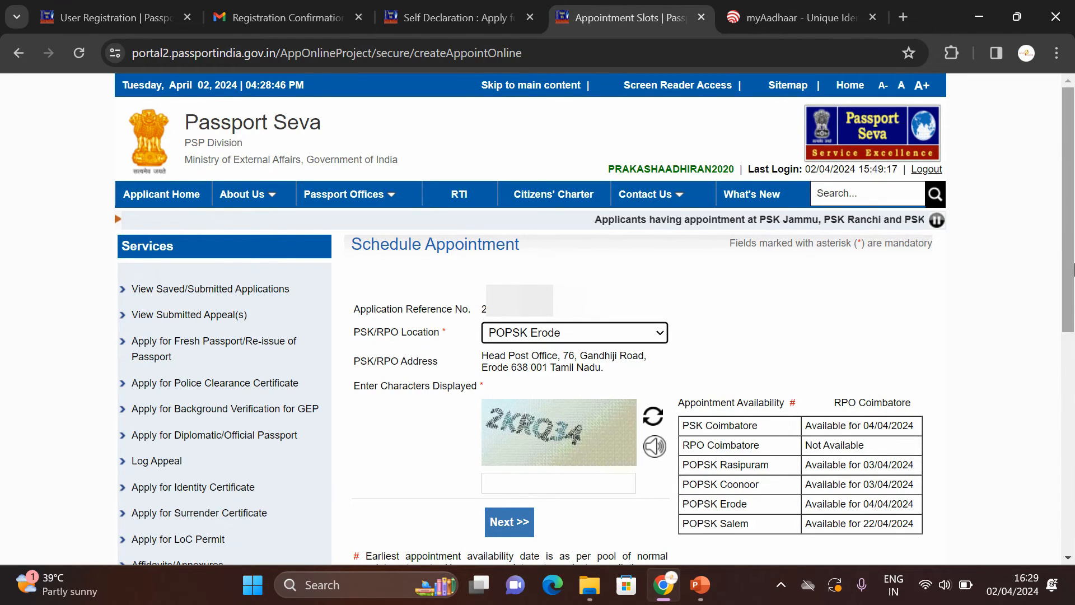
scroll(992, 294, "down", 2)
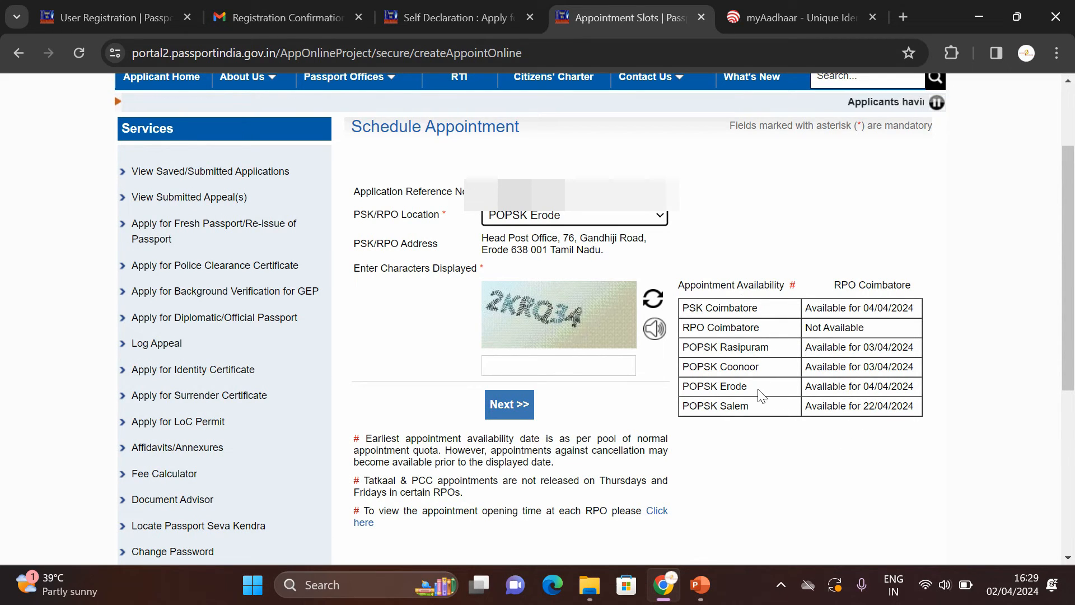
left_click(519, 364)
type("2KR")
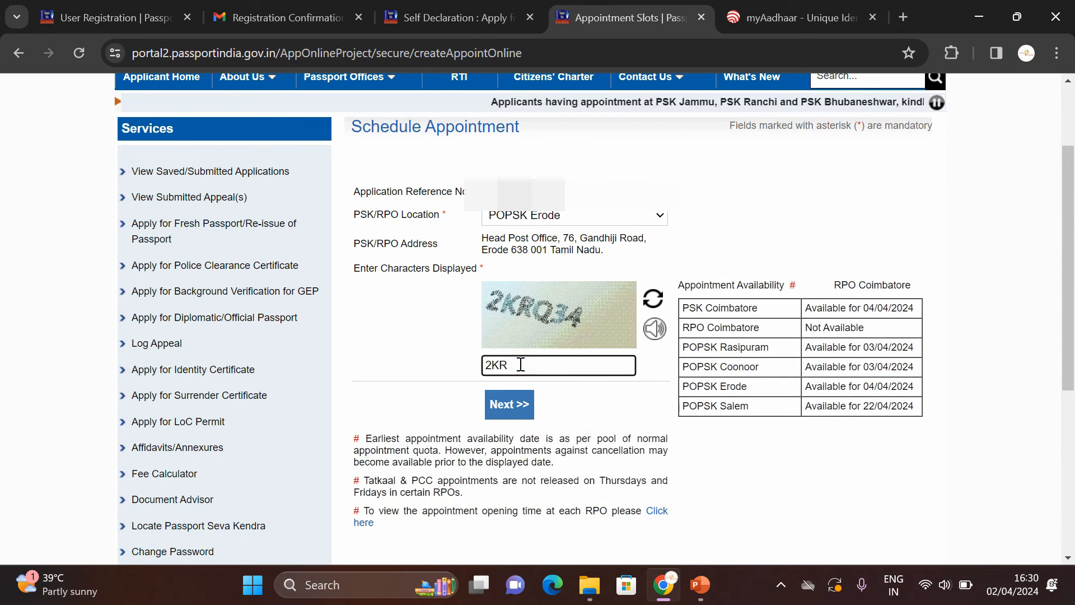
type("Q34")
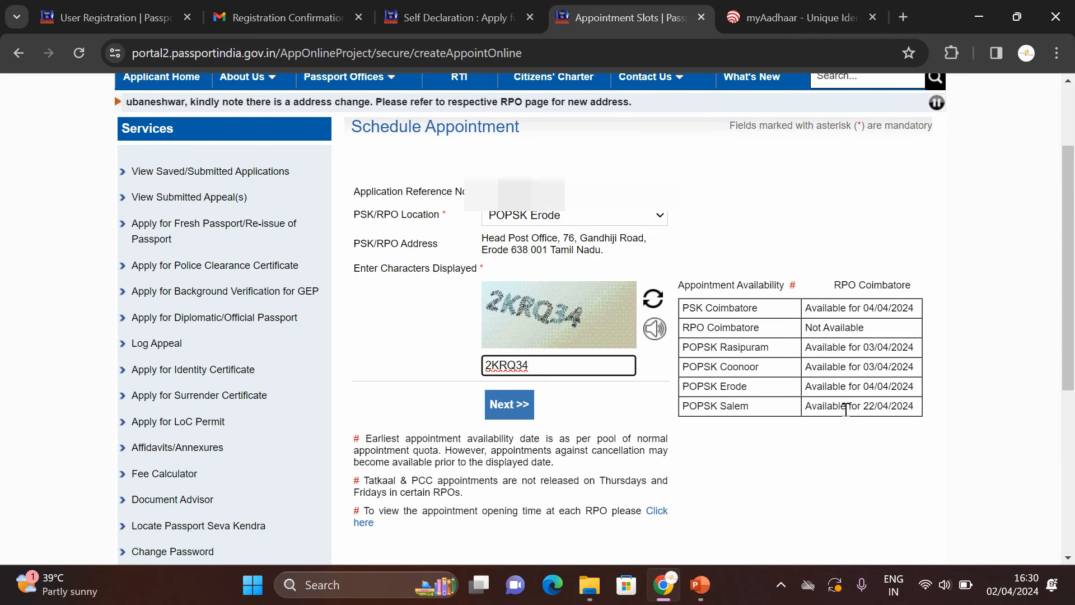
left_click(504, 407)
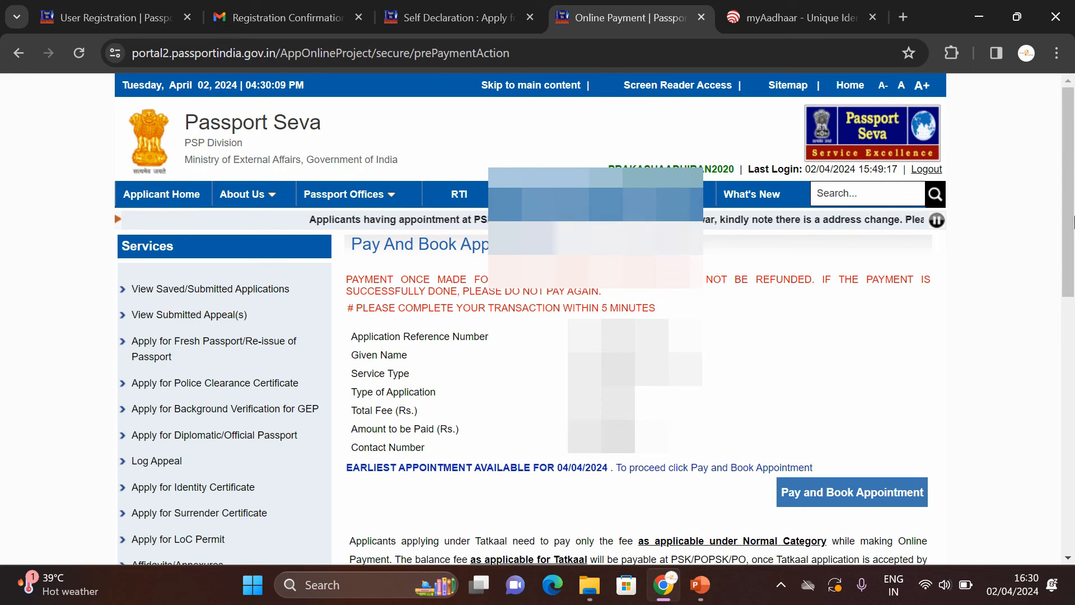
Step: Proceed to Pay and Book Appointment and accept the Caution dialog to reach SBIePay Lite
left_click(851, 495)
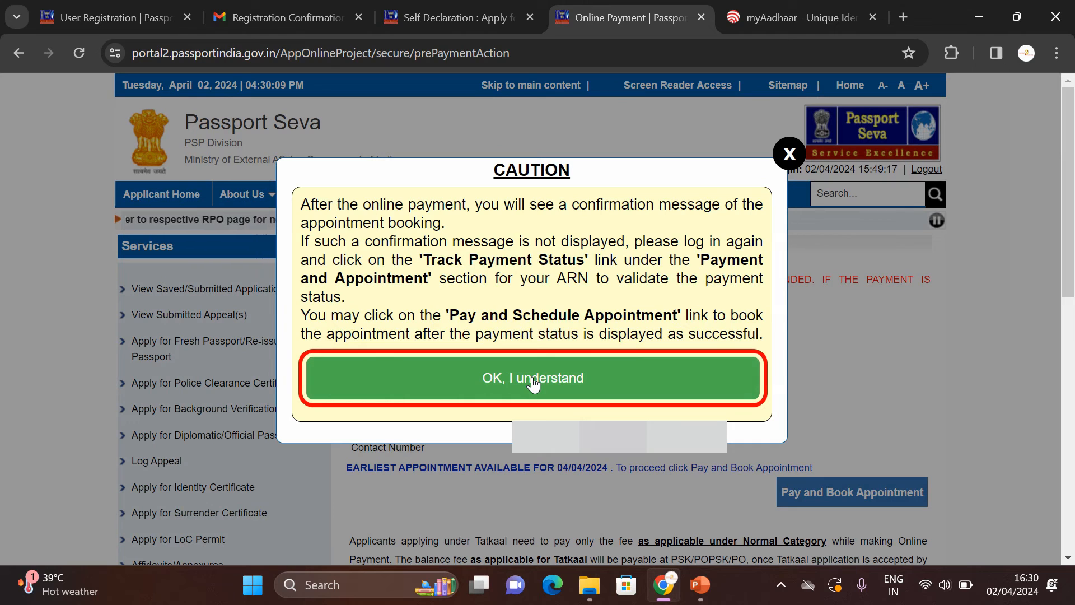
left_click(533, 383)
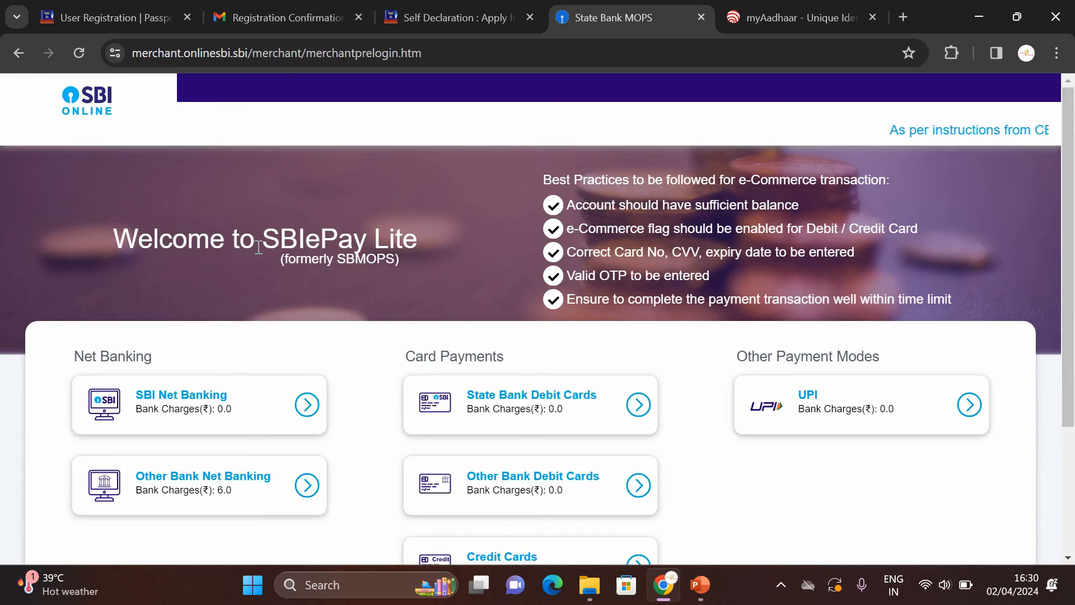
Step: Pay the Rs 1500.00 fee via UPI on SBIePay Lite and acknowledge the success alert
left_click(1074, 195)
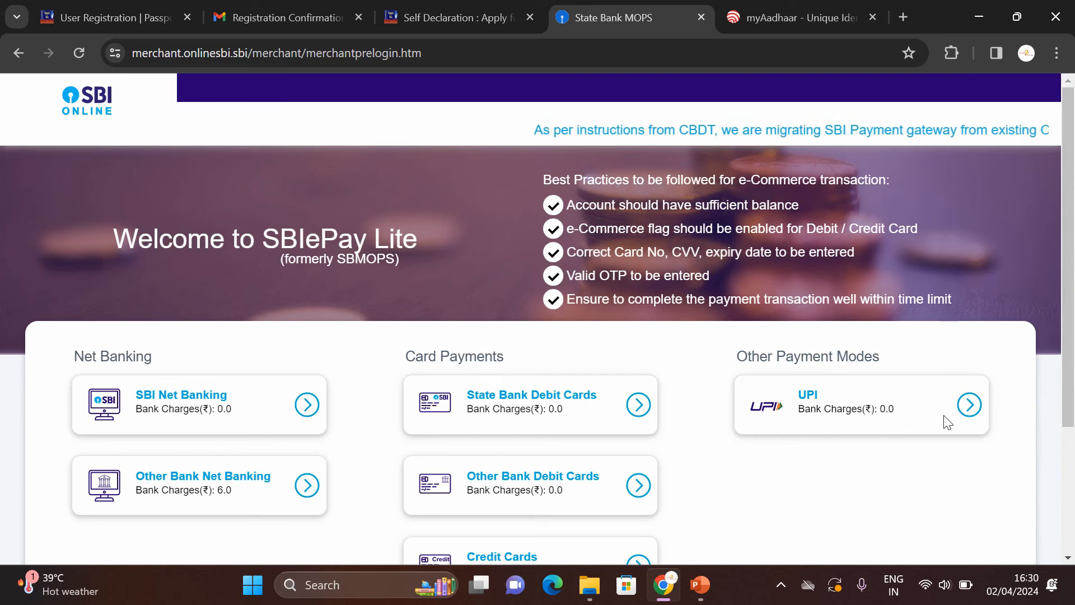
scroll(275, 376, "down", 2)
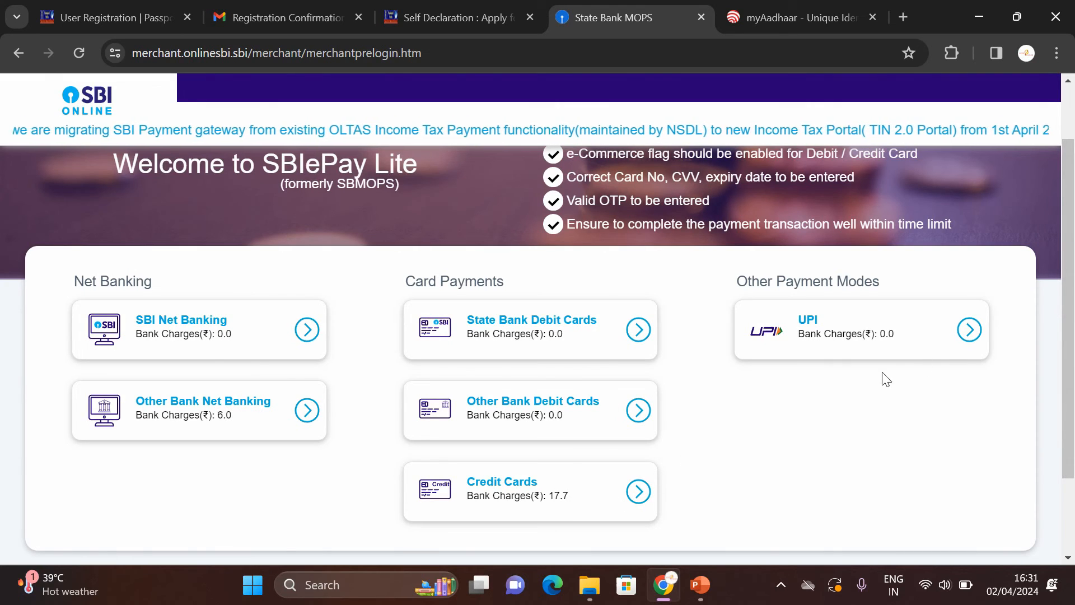
left_click(970, 330)
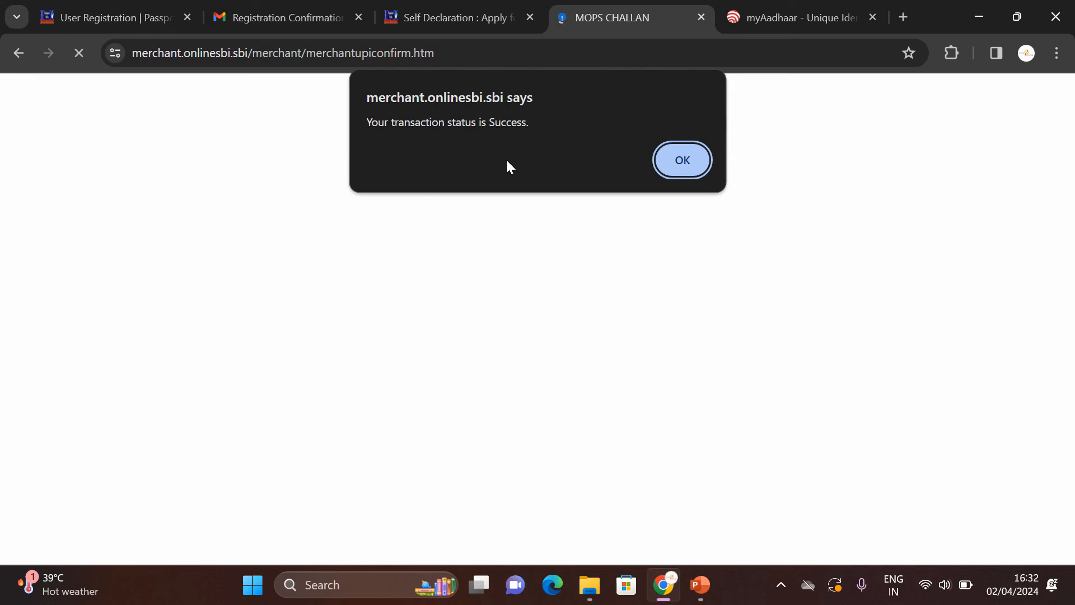
left_click(676, 159)
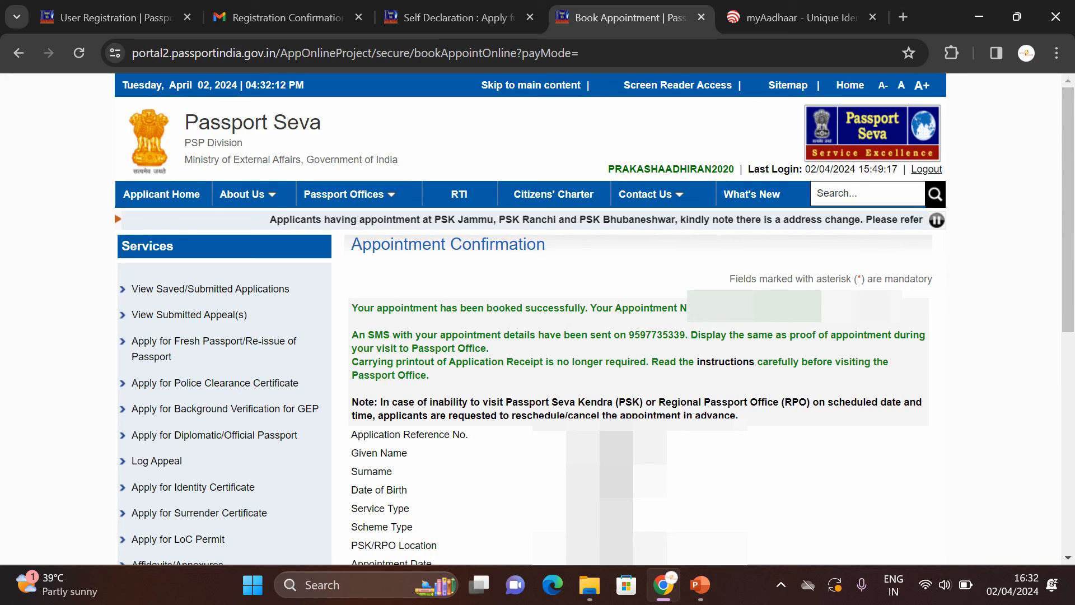
Step: Open the application receipt page and request the appointment SMS, dismissing the SMS limit message
scroll(1073, 242, "down", 5)
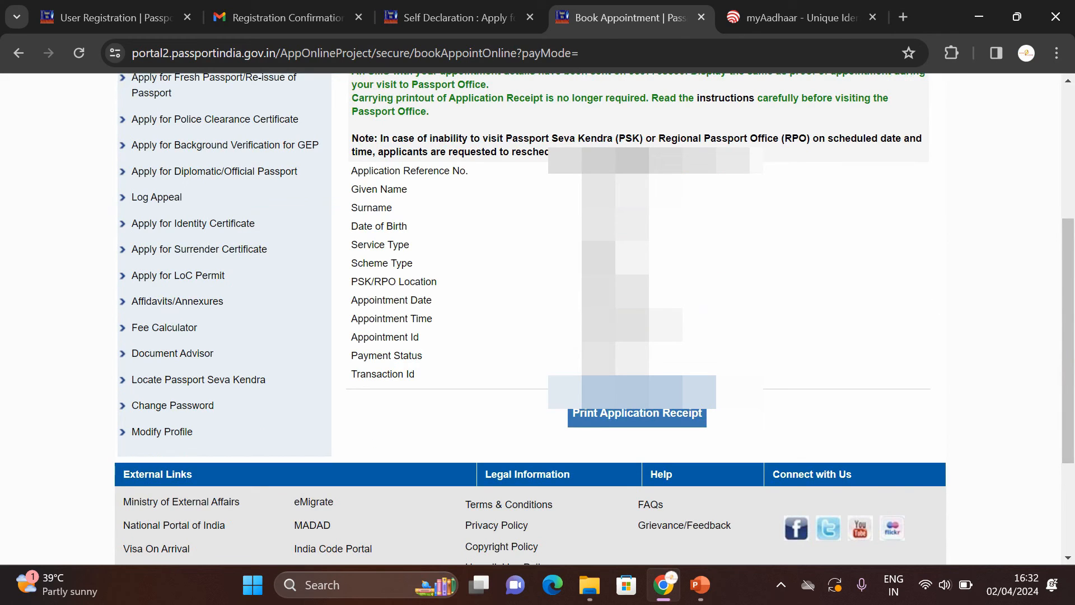
left_click(662, 420)
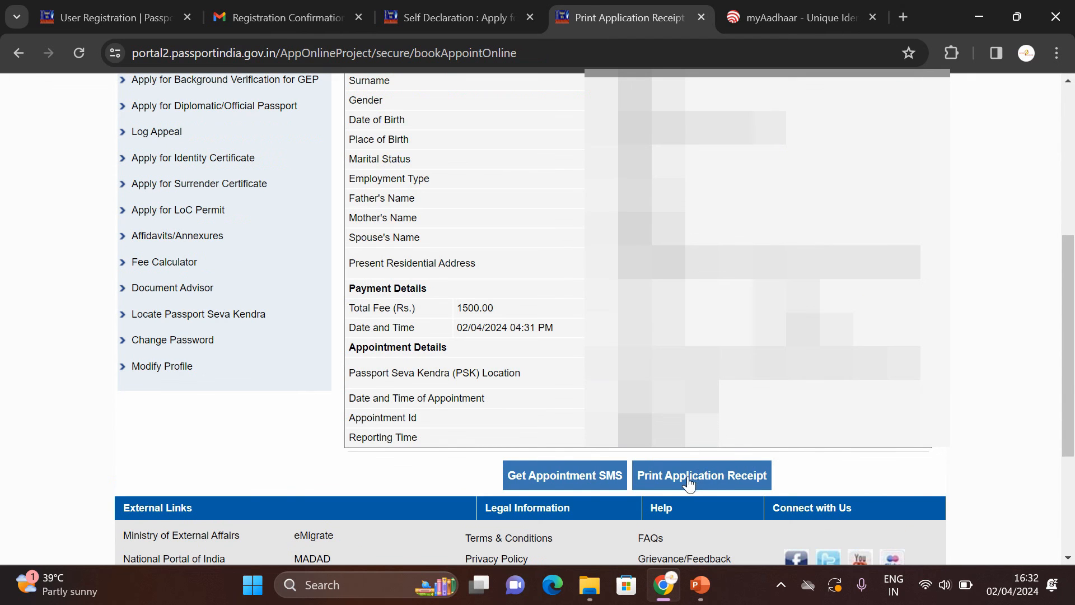
left_click(589, 476)
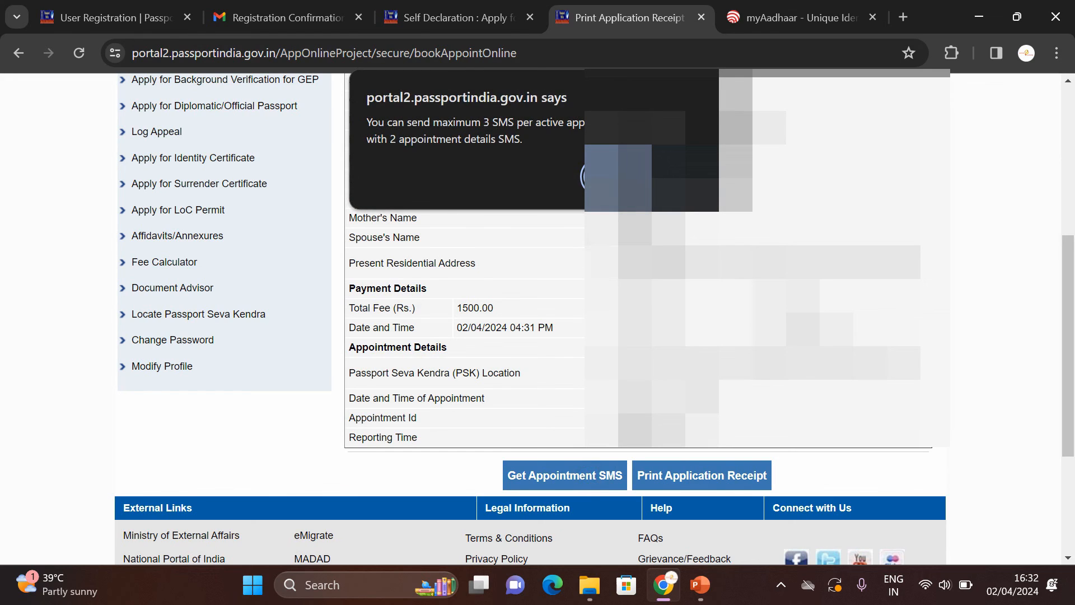
left_click(609, 177)
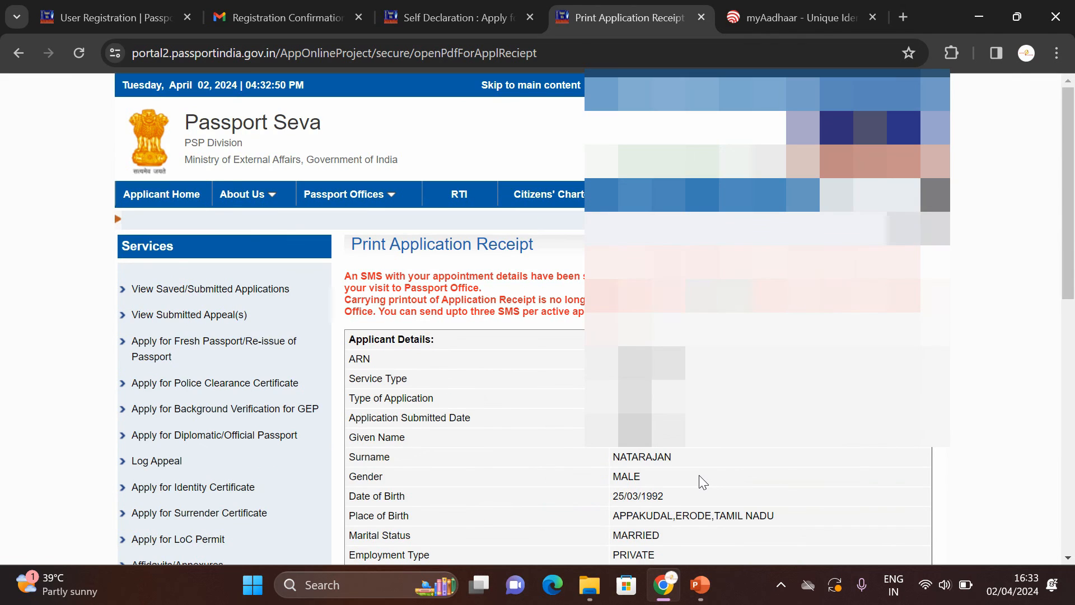
Step: Print the application receipt, opening the Appointment Receipt PDF in a new tab
scroll(706, 467, "down", 6)
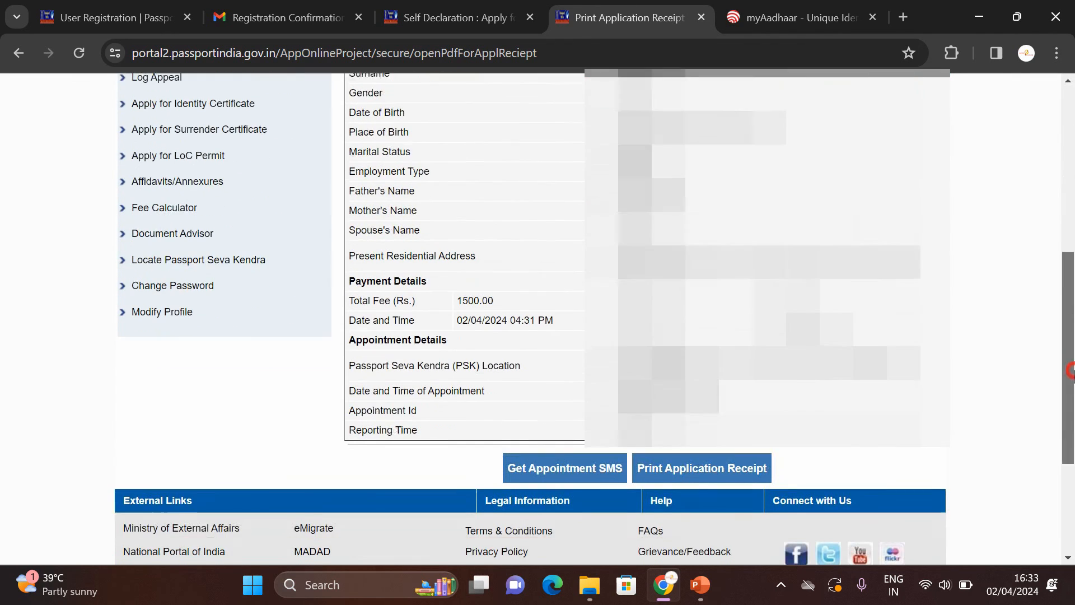
left_click(694, 463)
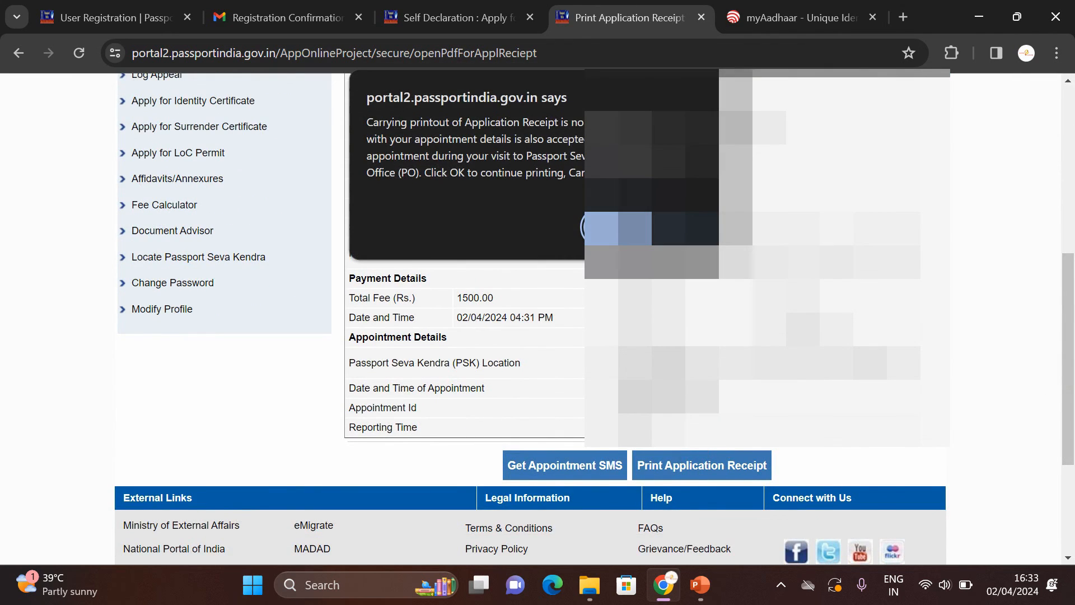
left_click(605, 227)
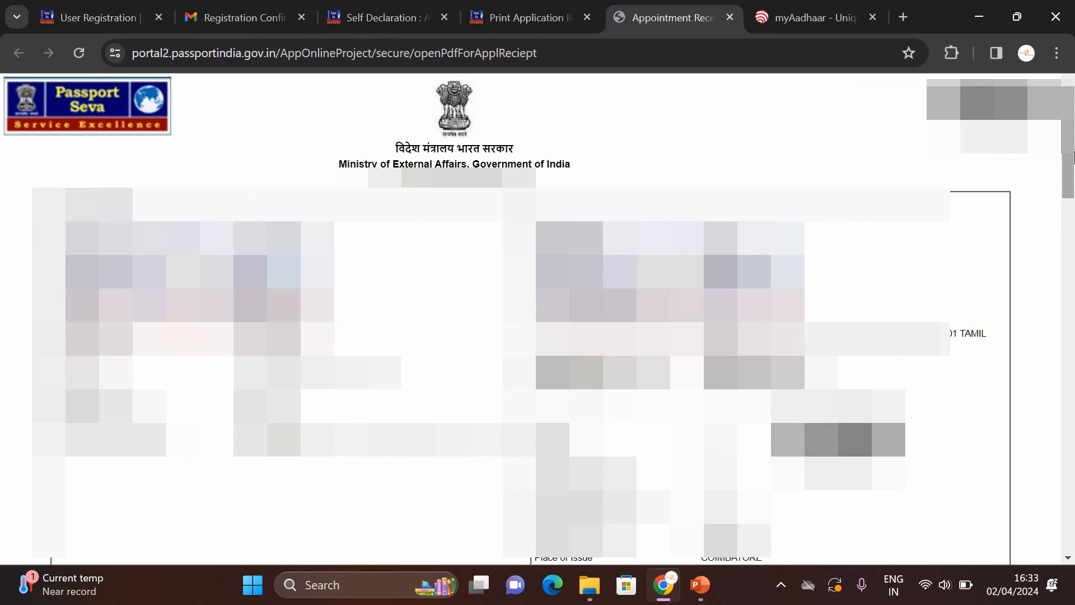
Step: Save the Appointment Receipt as a PDF from the print dialog and acknowledge the alert
left_click_drag(1073, 159, 1068, 448)
left_click(263, 552)
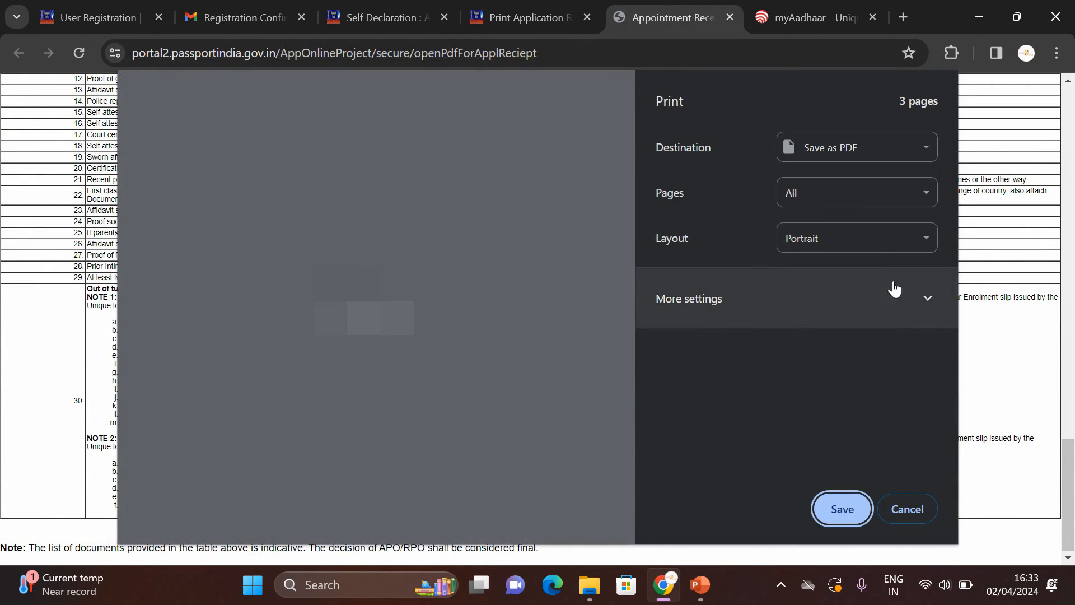
left_click(842, 509)
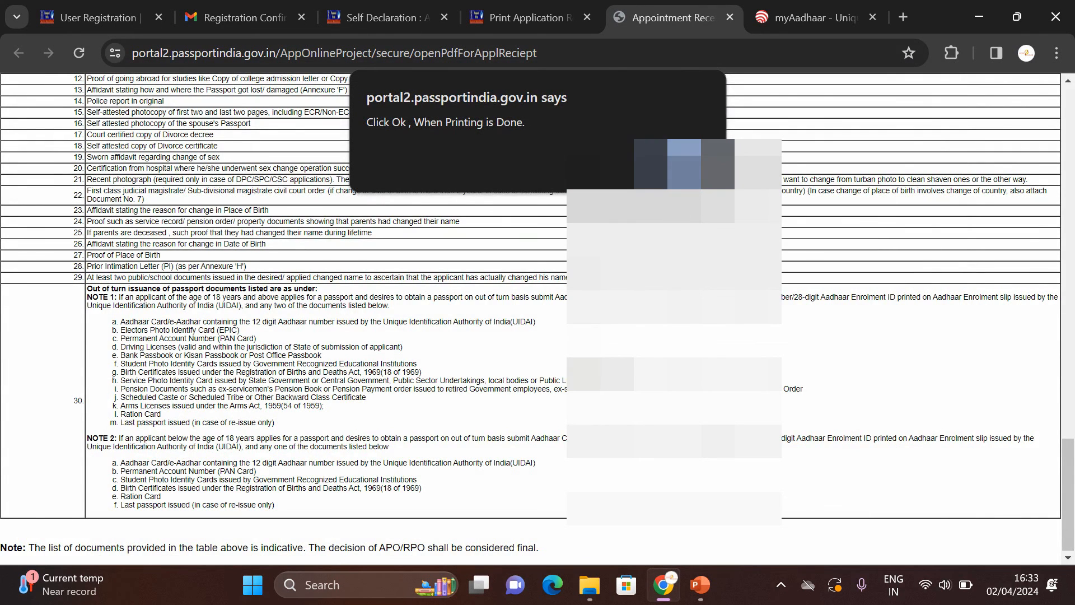
left_click(683, 165)
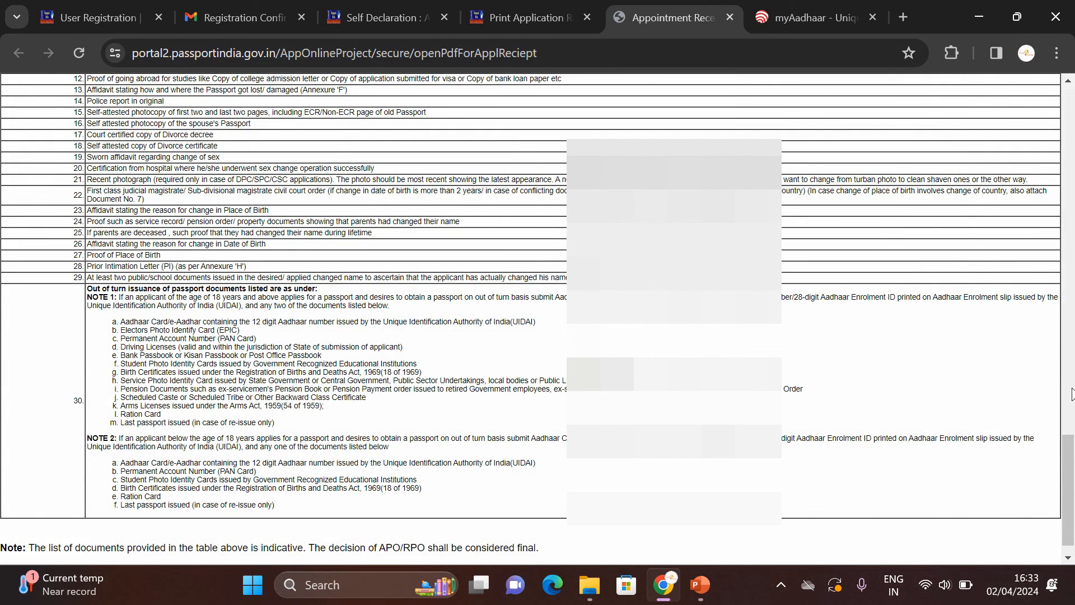
Step: Close the Appointment Receipt tab, returning to the Print Application Receipt page
scroll(1069, 453, "down", 1)
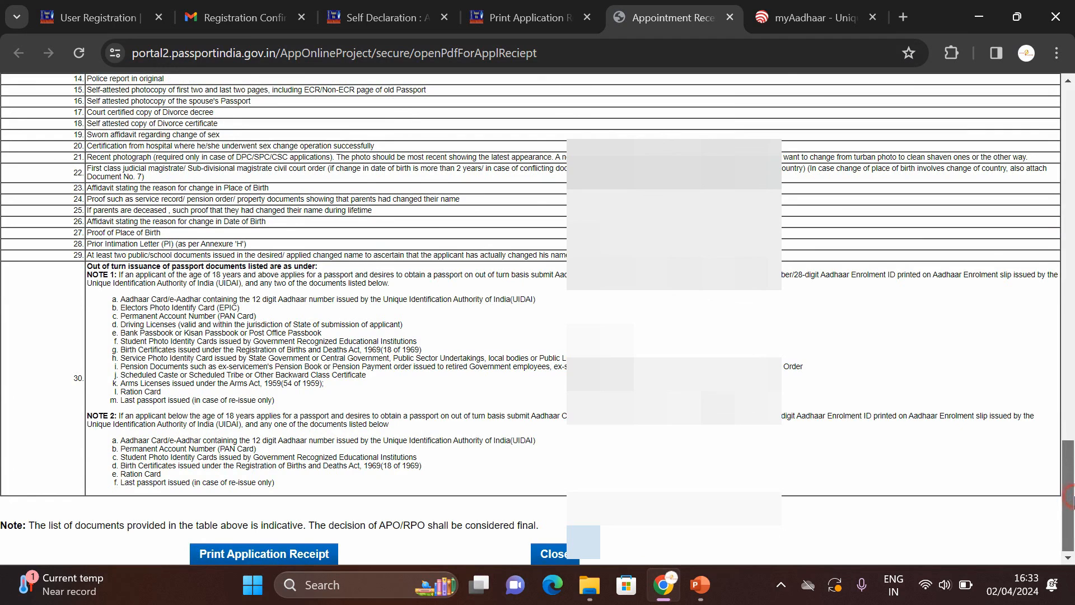
left_click(545, 554)
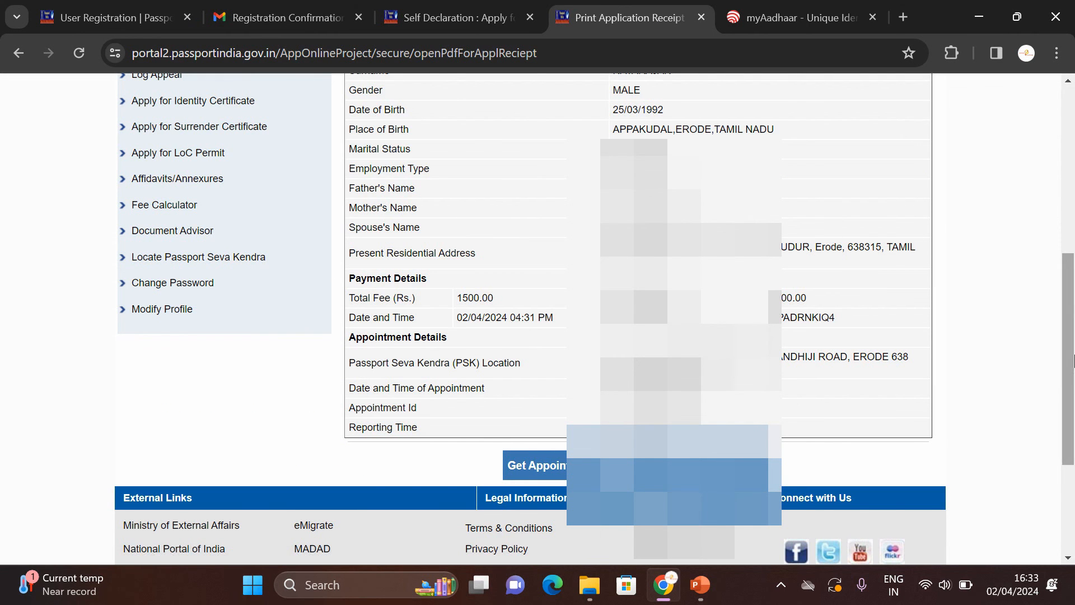
left_click_drag(1070, 307, 1072, 175)
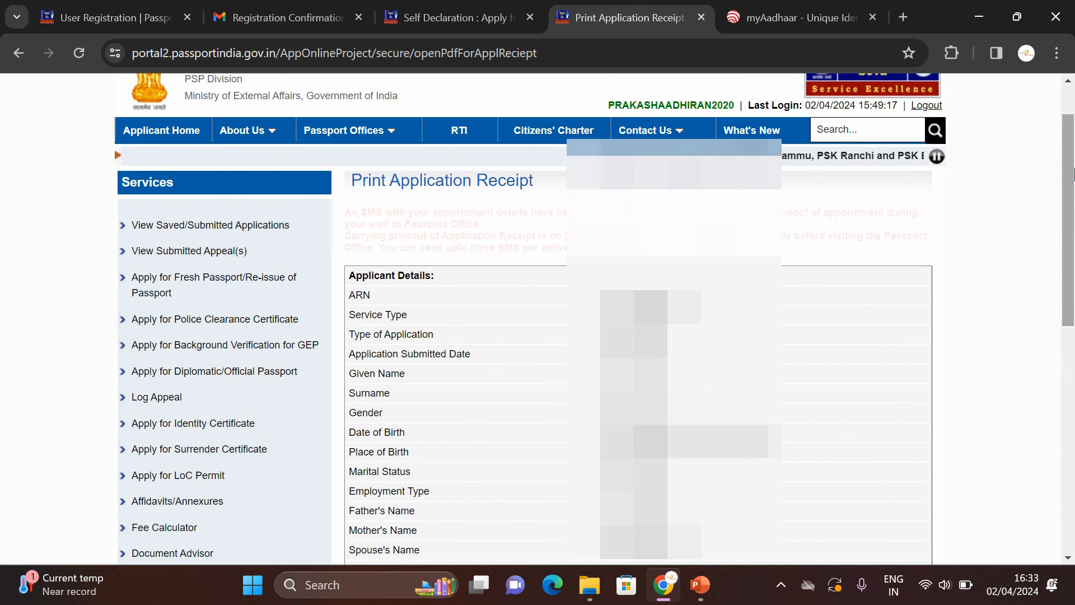